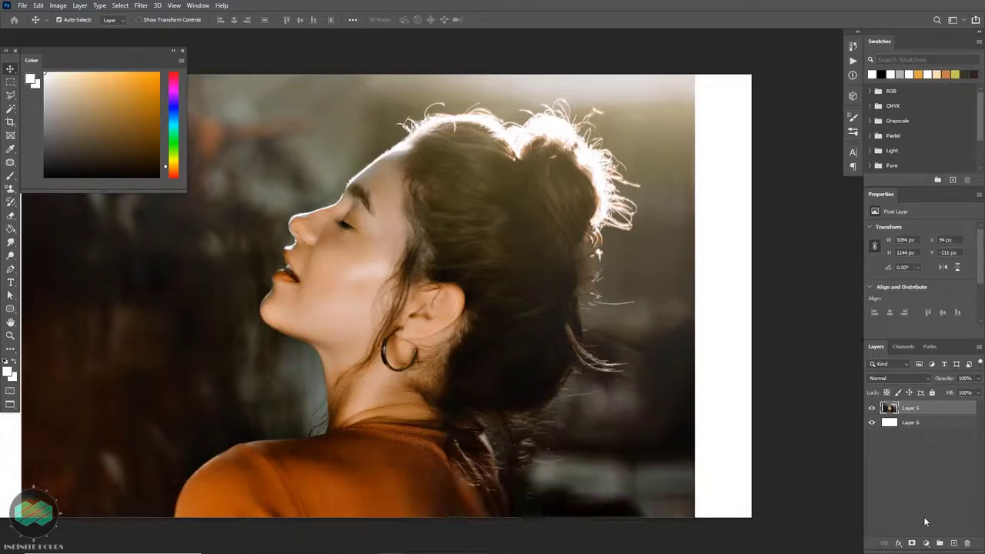
# Add a Color Lookup adjustment layer with the Crisp_Winter.look 3D LUT and set its opacity to 30%
pyautogui.click(928, 544)
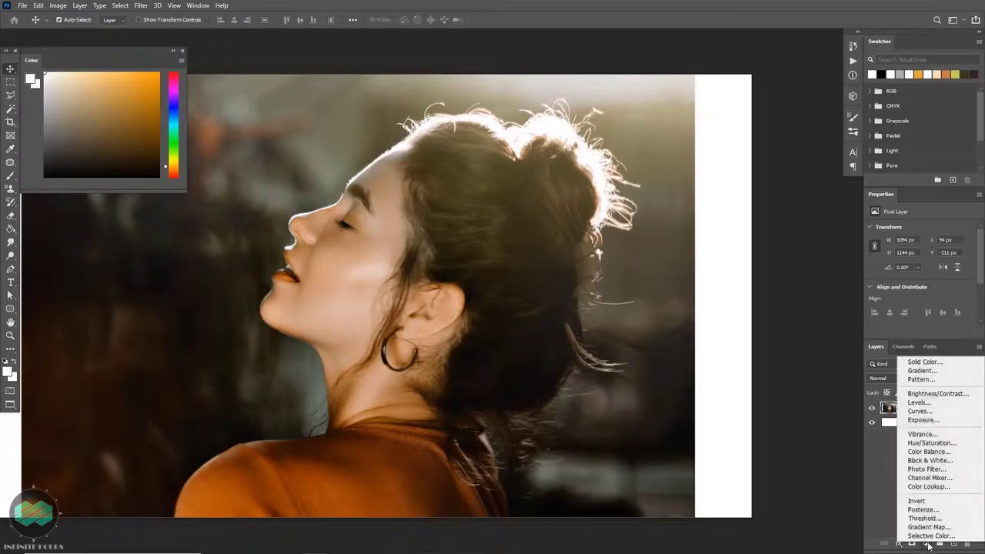
pyautogui.click(928, 486)
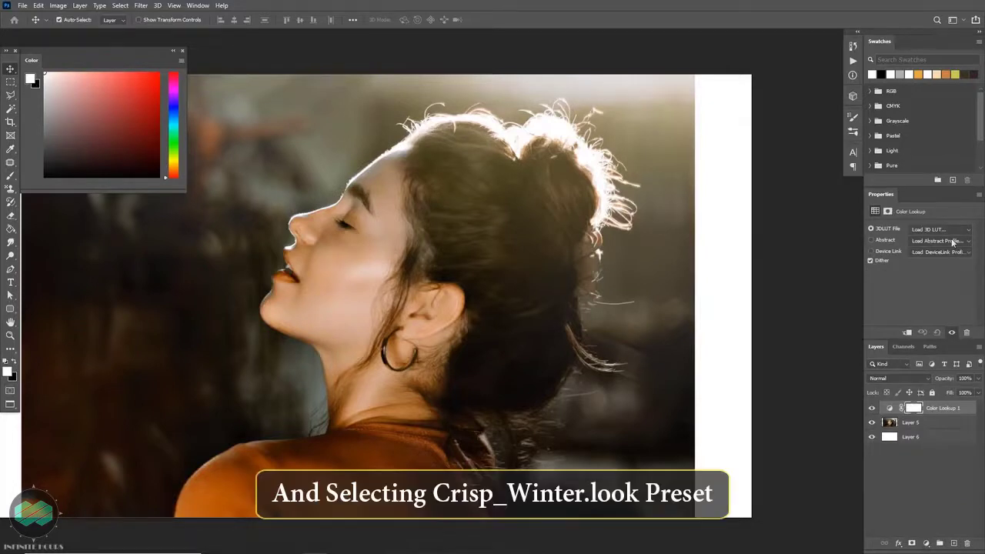
pyautogui.click(944, 229)
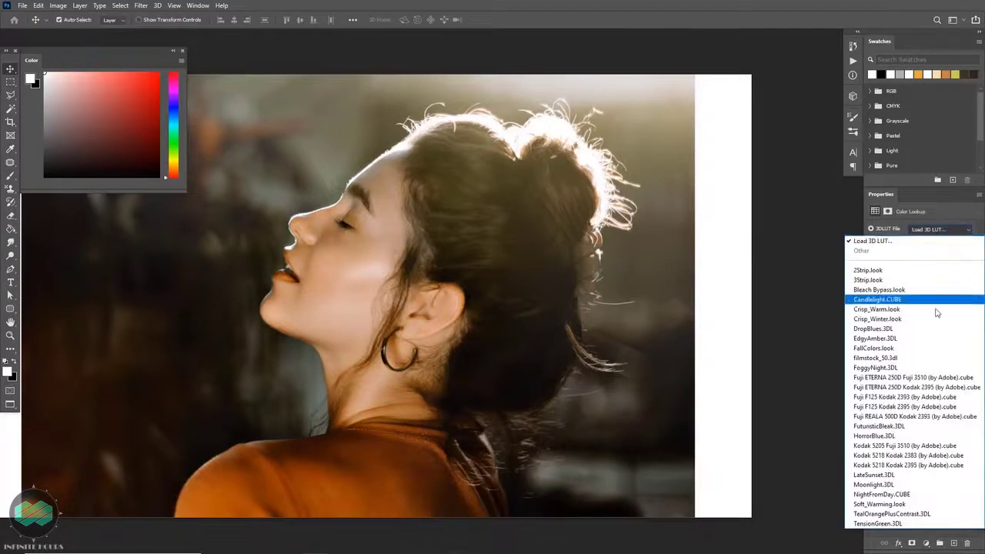
pyautogui.click(935, 319)
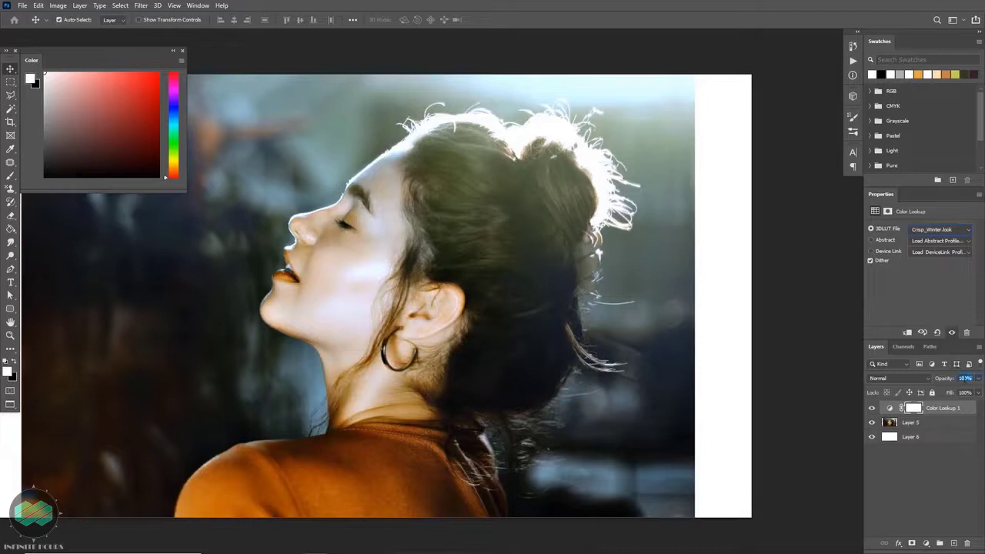
pyautogui.write('30')
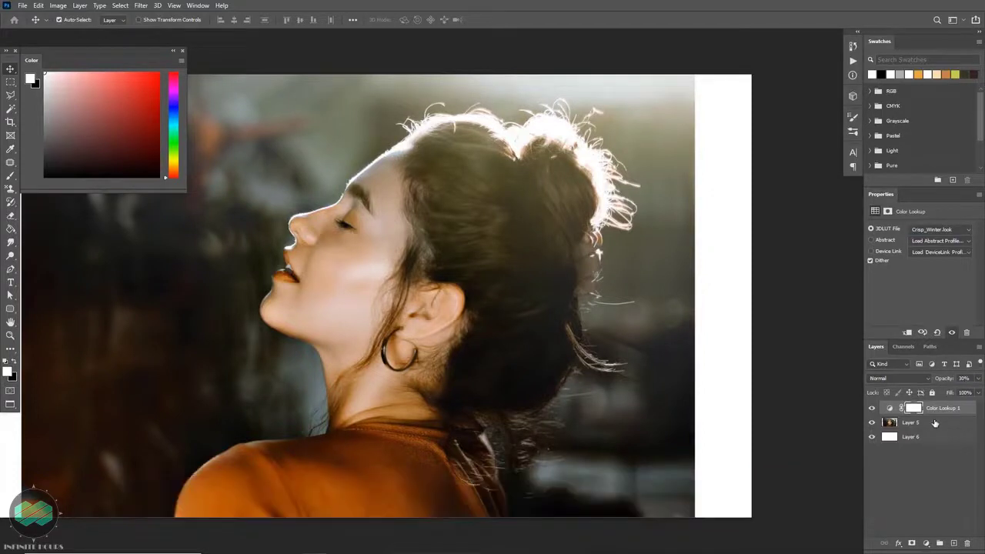
# Convert Layer 5 to a smart object and apply the Dry Brush filter with brush size 2, brush detail 8 and texture 1
pyautogui.click(935, 424)
pyautogui.rightClick(935, 423)
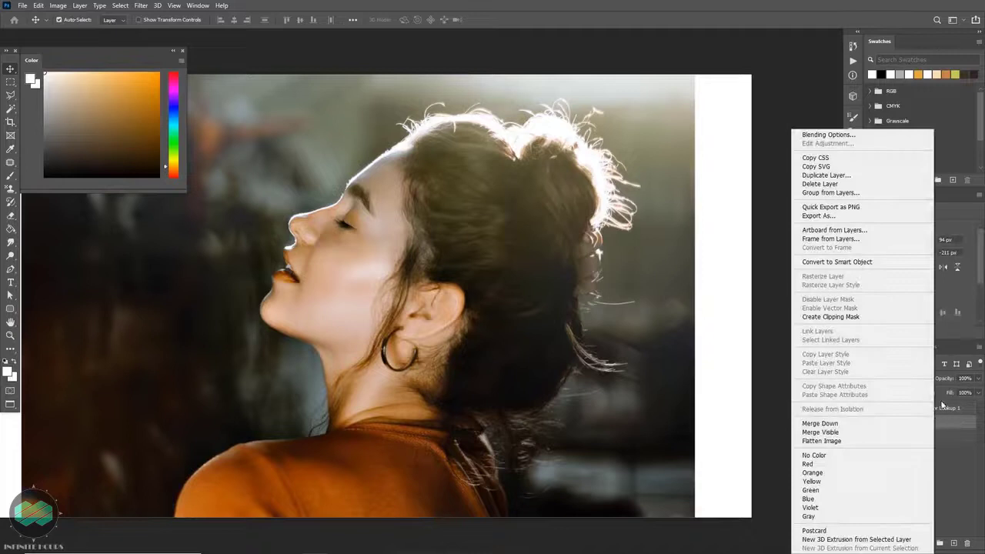
pyautogui.click(897, 262)
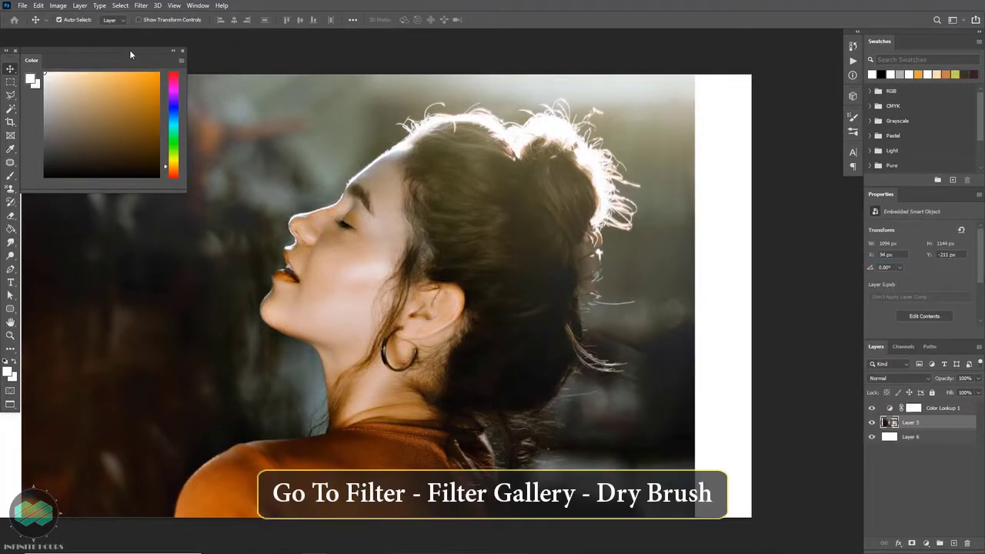
pyautogui.click(141, 5)
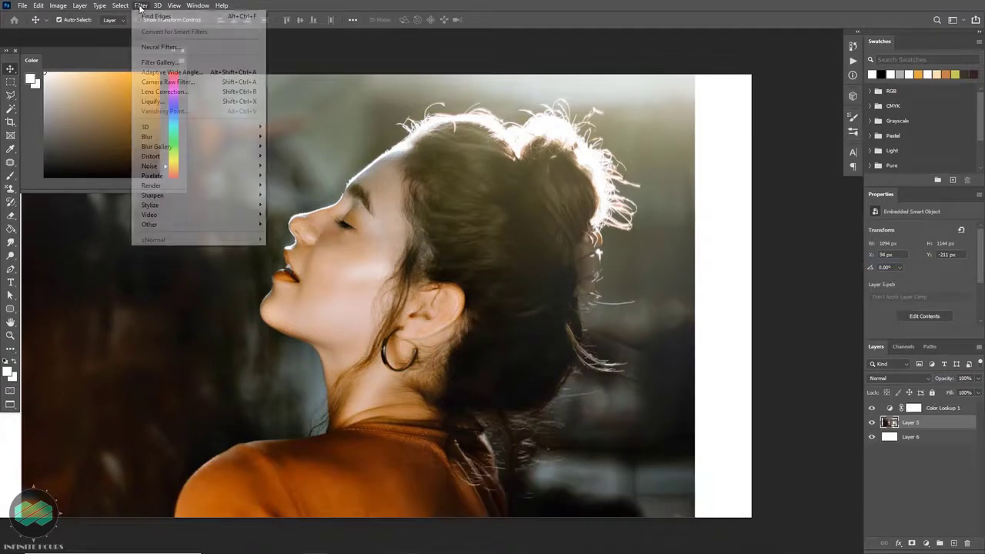
pyautogui.click(195, 63)
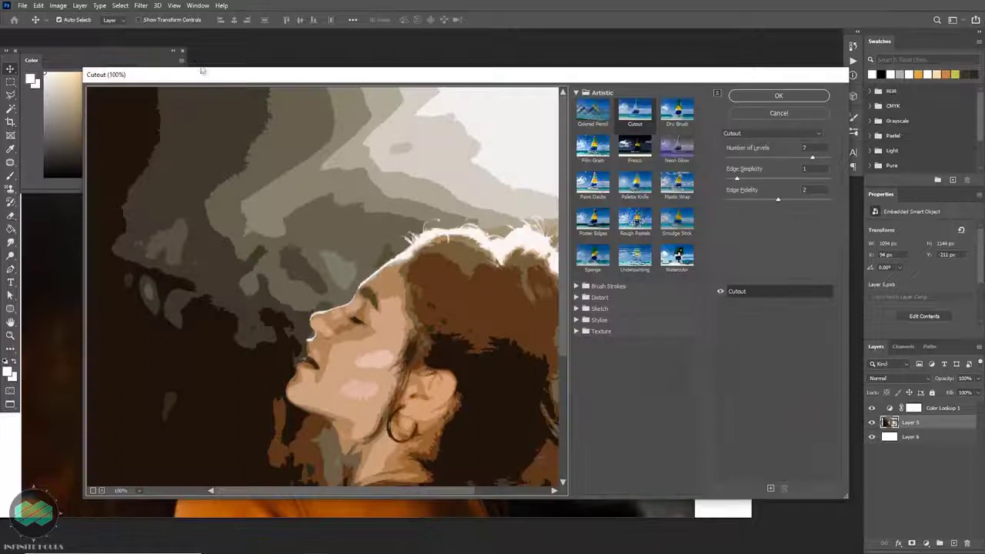
pyautogui.click(672, 114)
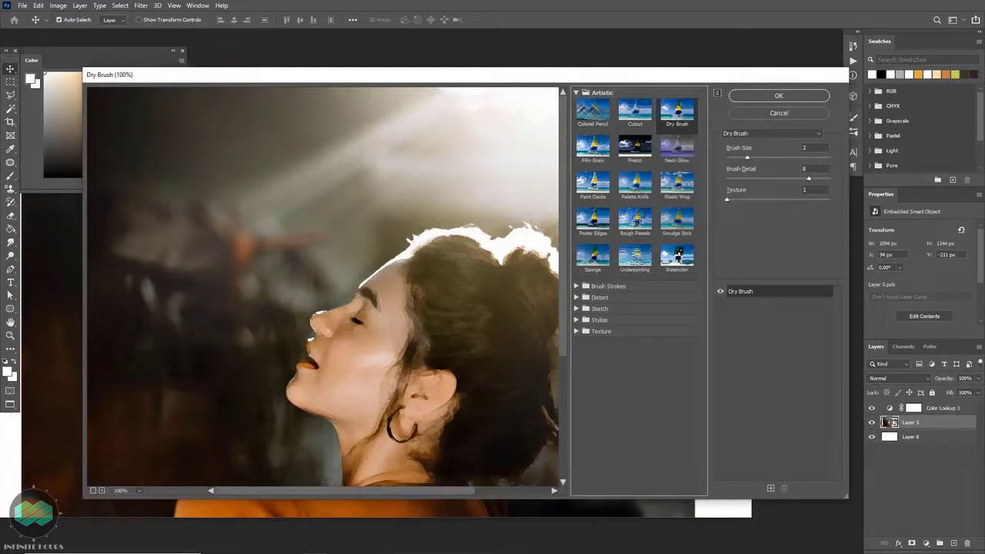
pyautogui.click(796, 96)
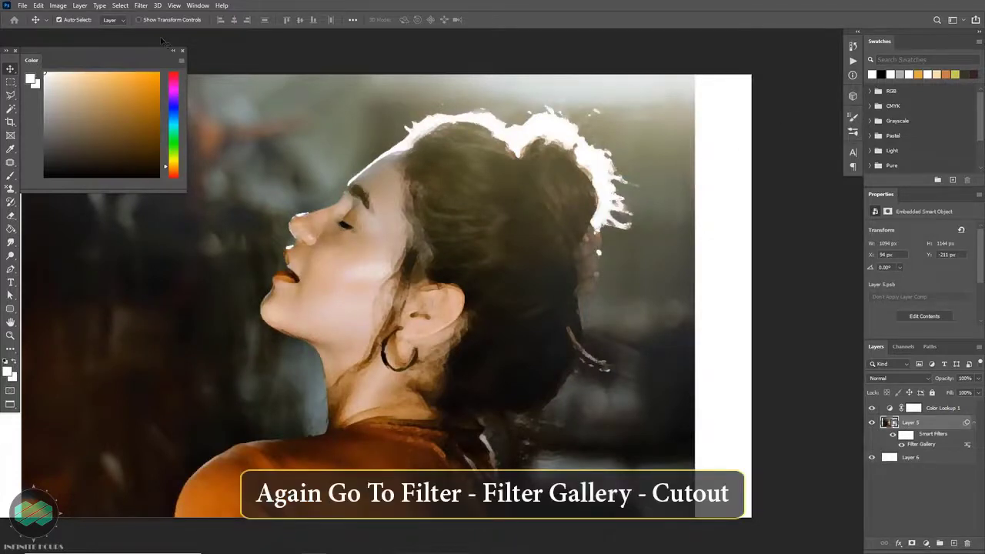
# Apply the Cutout filter to Layer 5 with 7 levels, edge simplicity 1 and edge fidelity 2
pyautogui.click(141, 6)
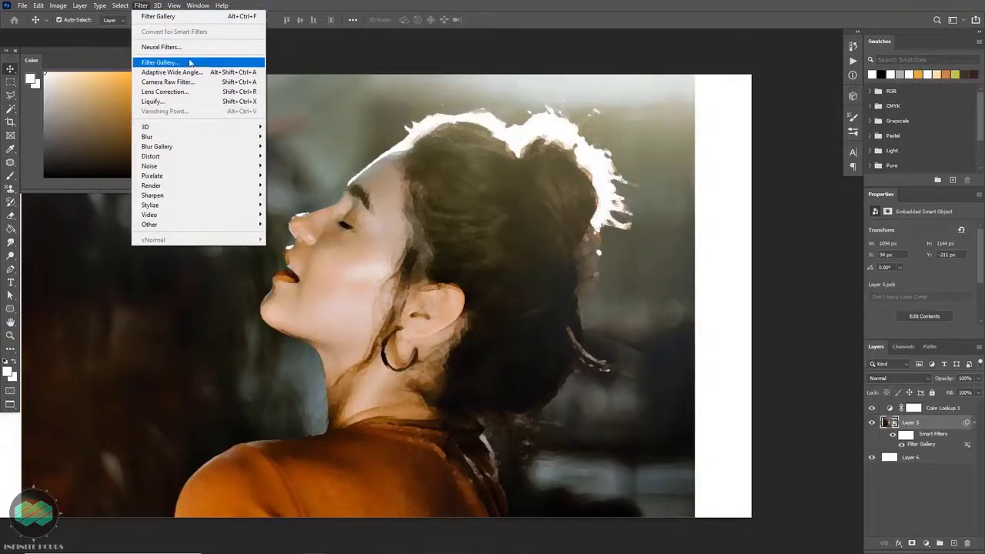
pyautogui.click(216, 65)
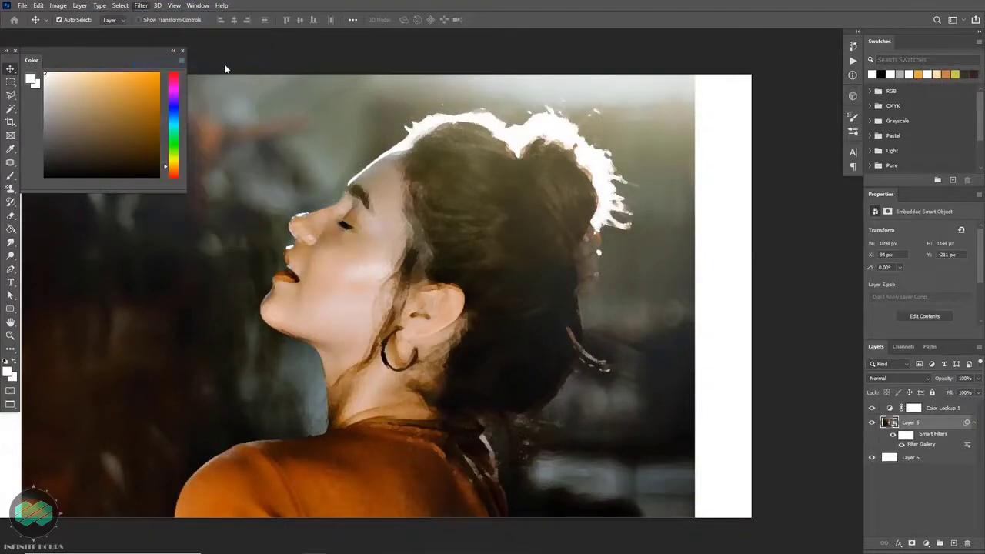
pyautogui.click(643, 121)
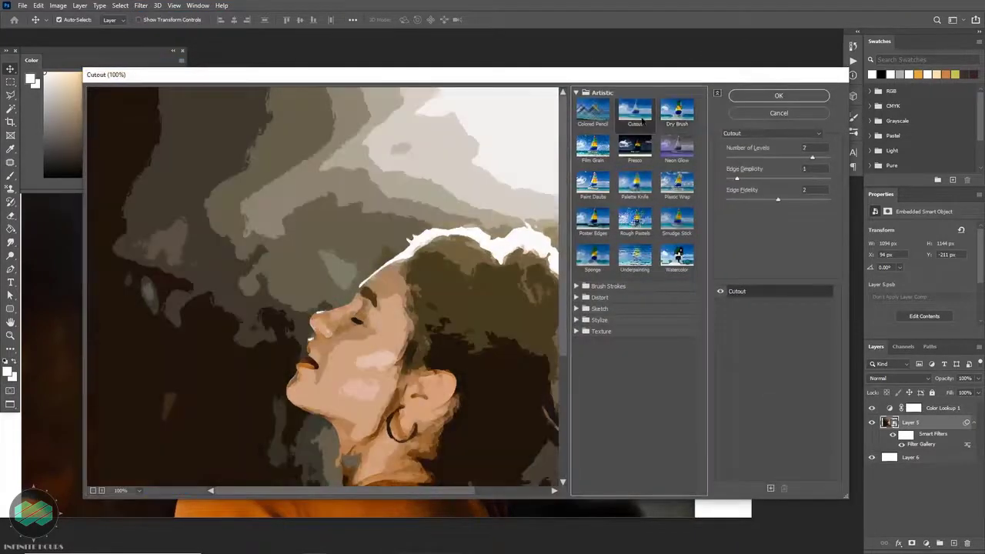
pyautogui.moveTo(455, 317); pyautogui.dragTo(380, 226)
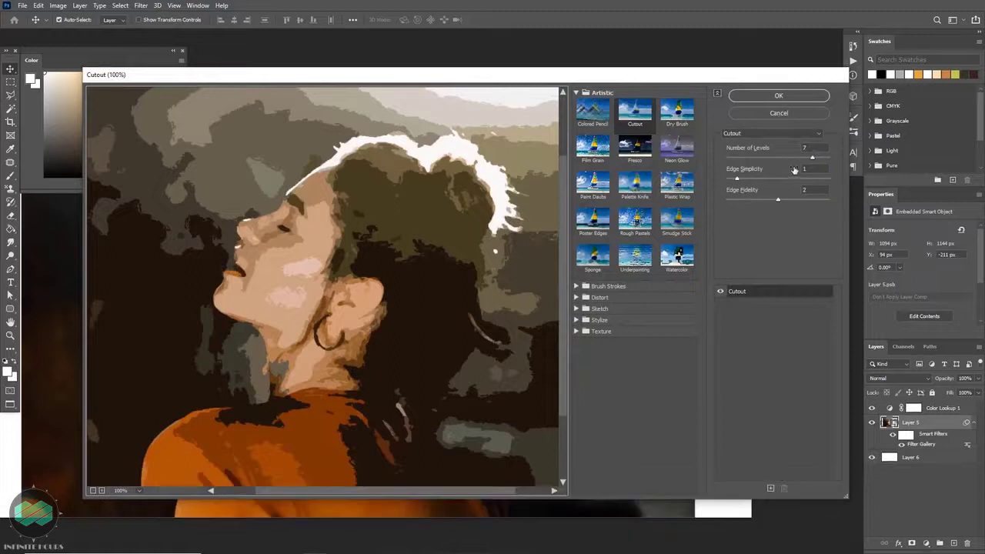
pyautogui.click(797, 98)
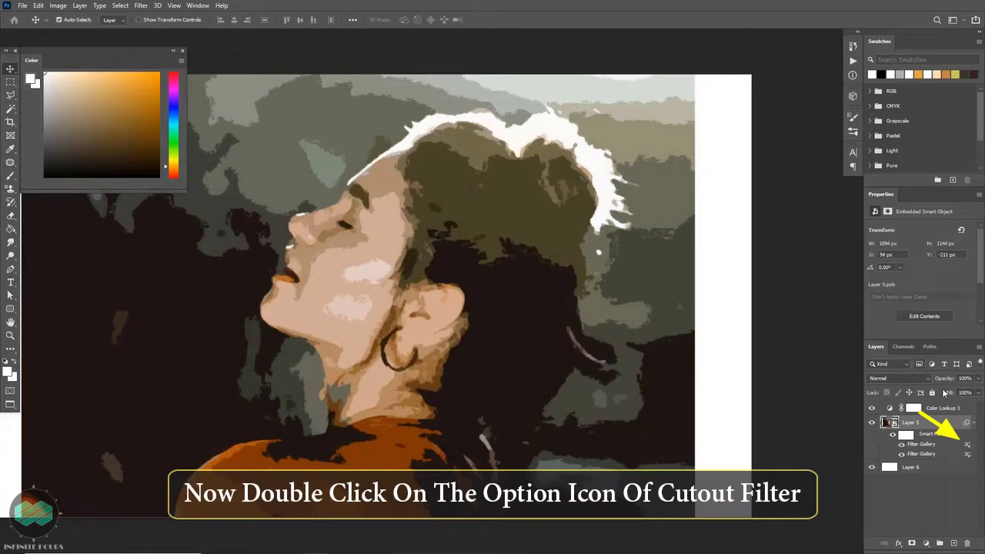
# Set the blending mode of Layer 5's Cutout smart filter to Pin Light
pyautogui.doubleClick(968, 445)
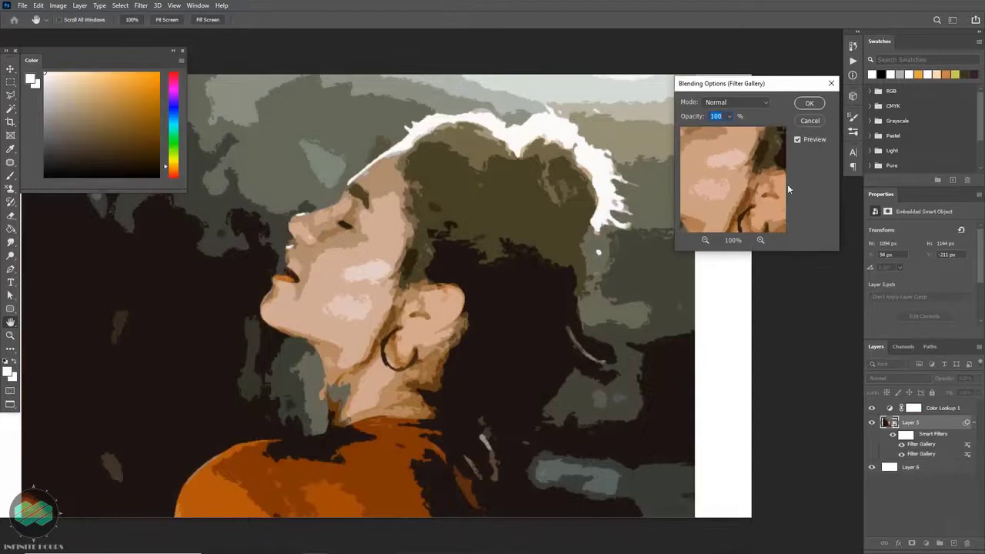
pyautogui.click(766, 102)
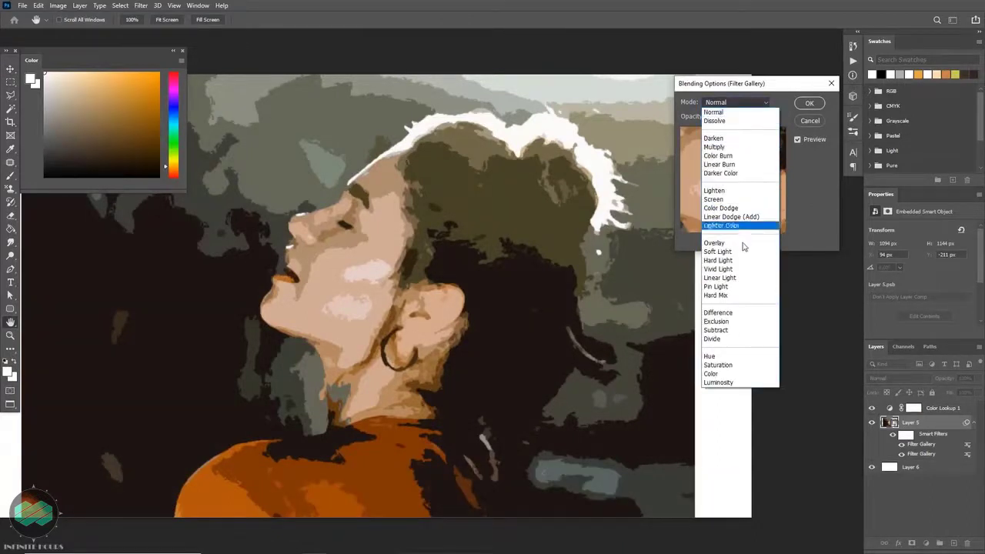
pyautogui.click(749, 288)
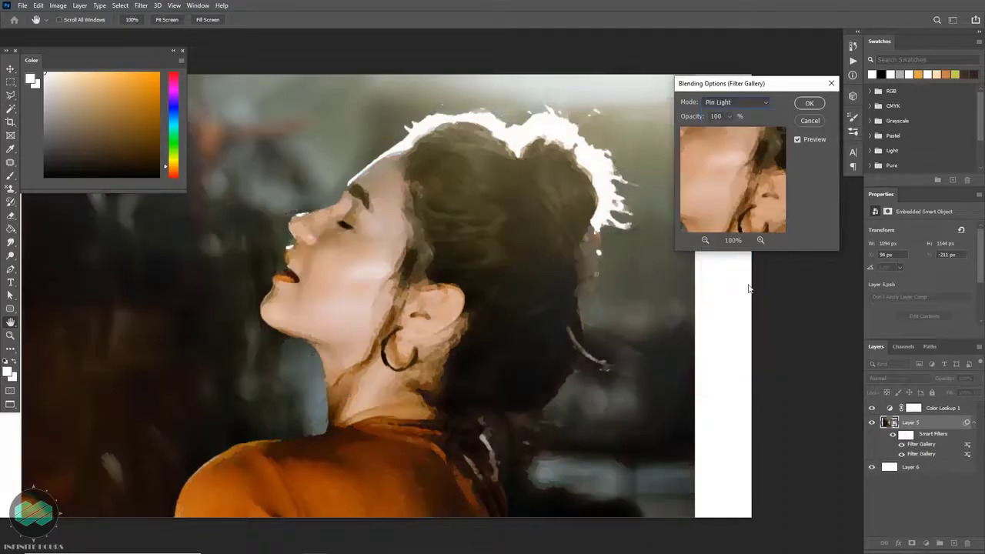
pyautogui.click(809, 105)
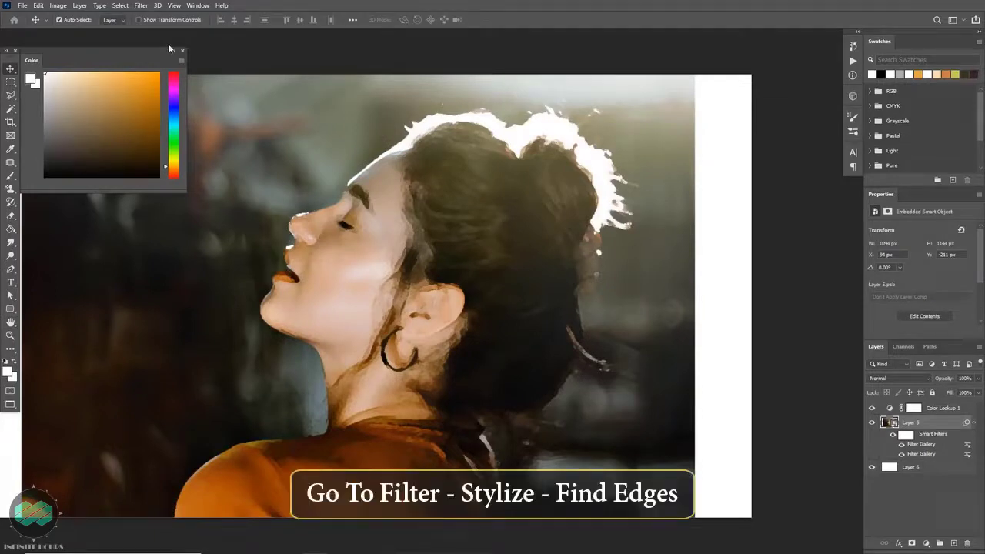
# Apply the Find Edges stylize filter to the Layer 5 smart object
pyautogui.click(141, 6)
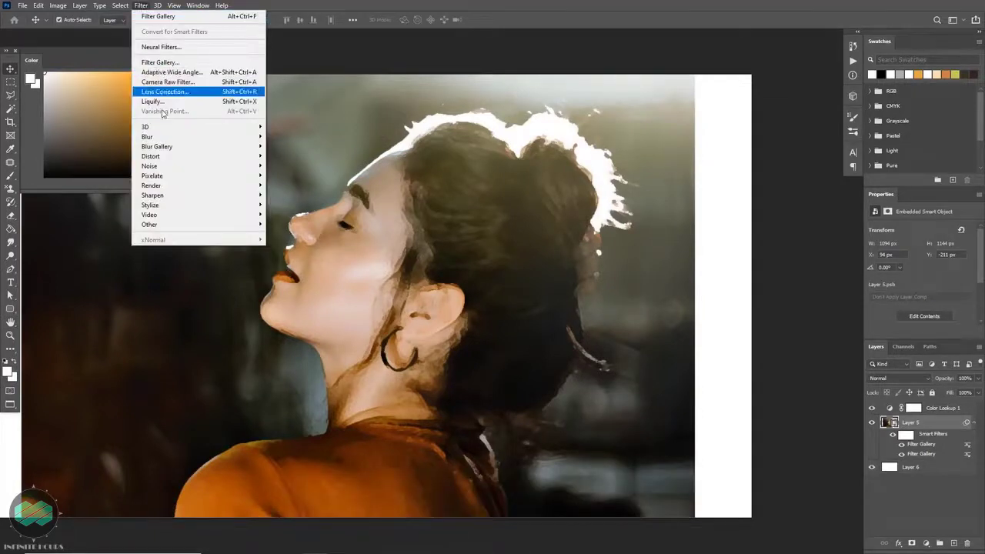
pyautogui.moveTo(222, 208)
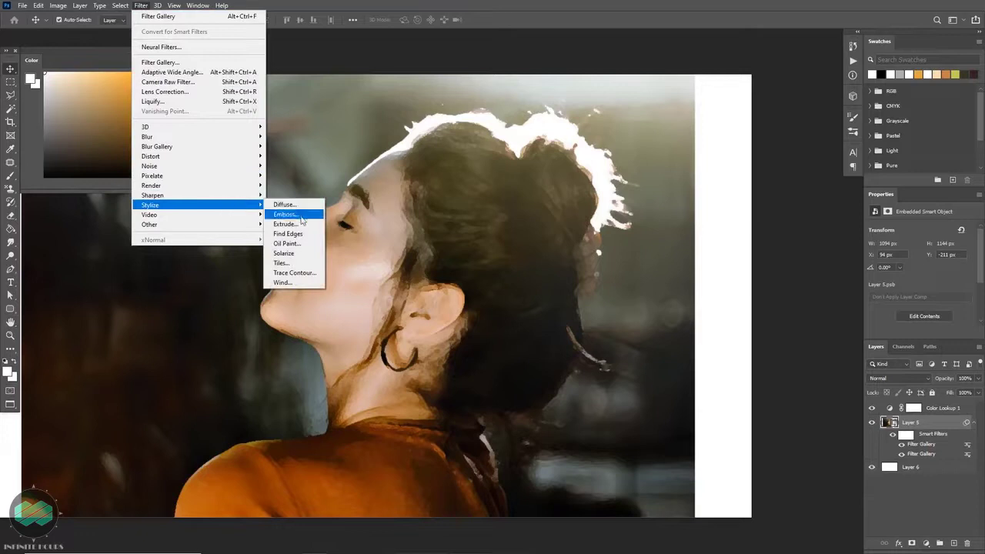
pyautogui.click(318, 237)
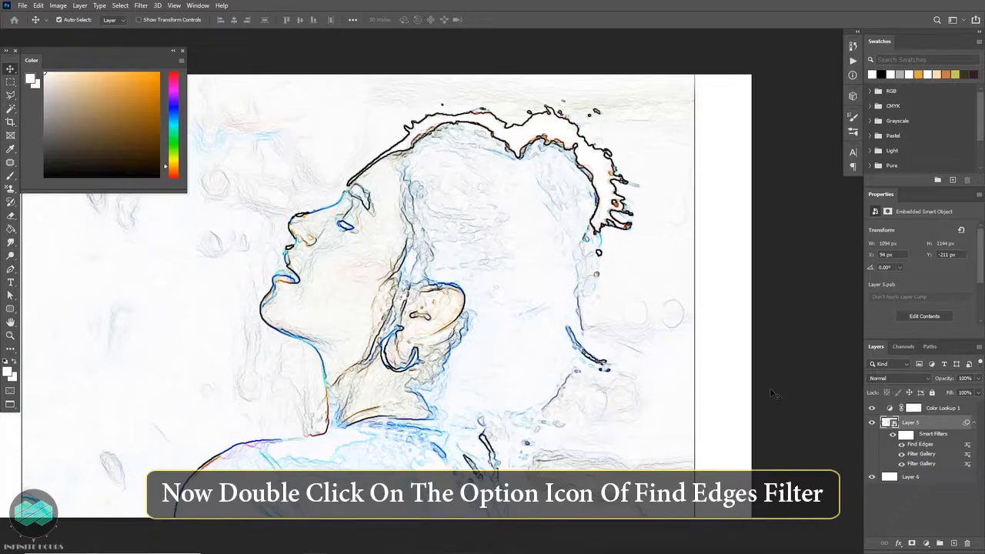
# Set the Find Edges smart filter's blending mode to Multiply and its opacity to 30%
pyautogui.doubleClick(969, 446)
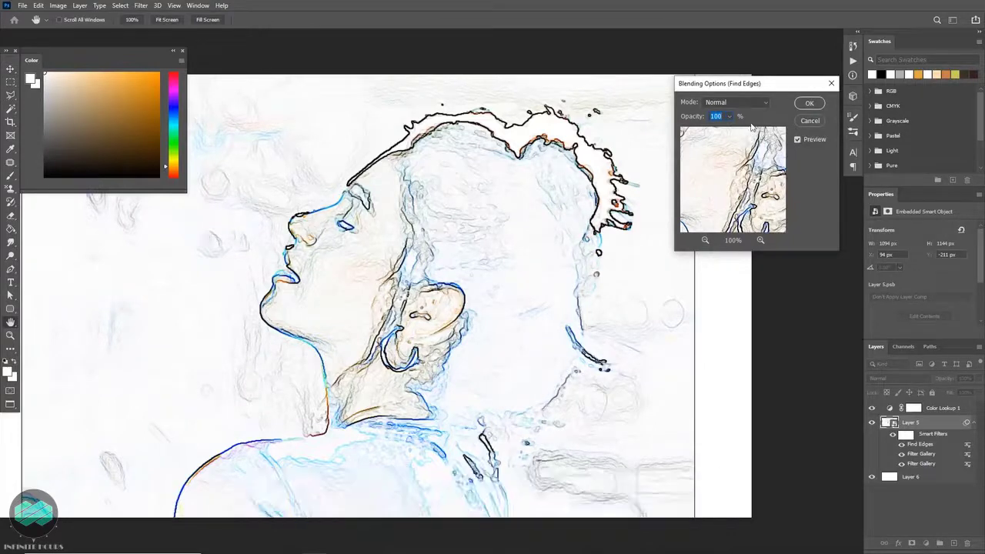
pyautogui.click(765, 101)
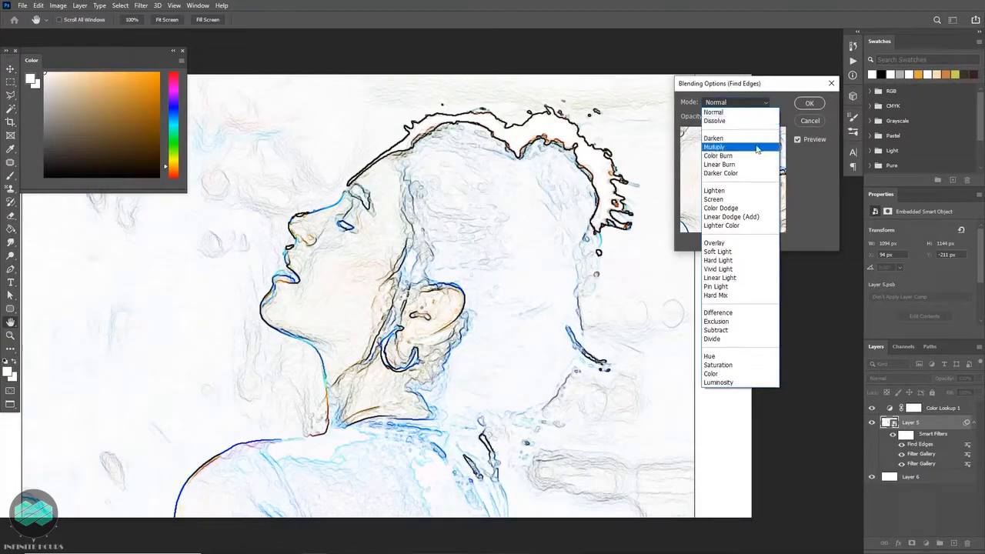
pyautogui.click(757, 148)
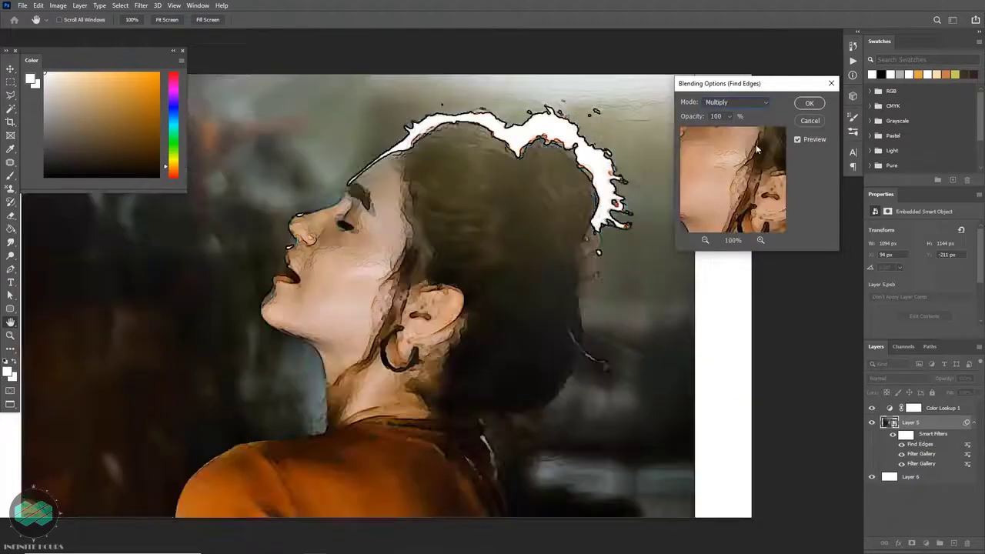
pyautogui.doubleClick(716, 116)
pyautogui.write('30')
pyautogui.click(809, 104)
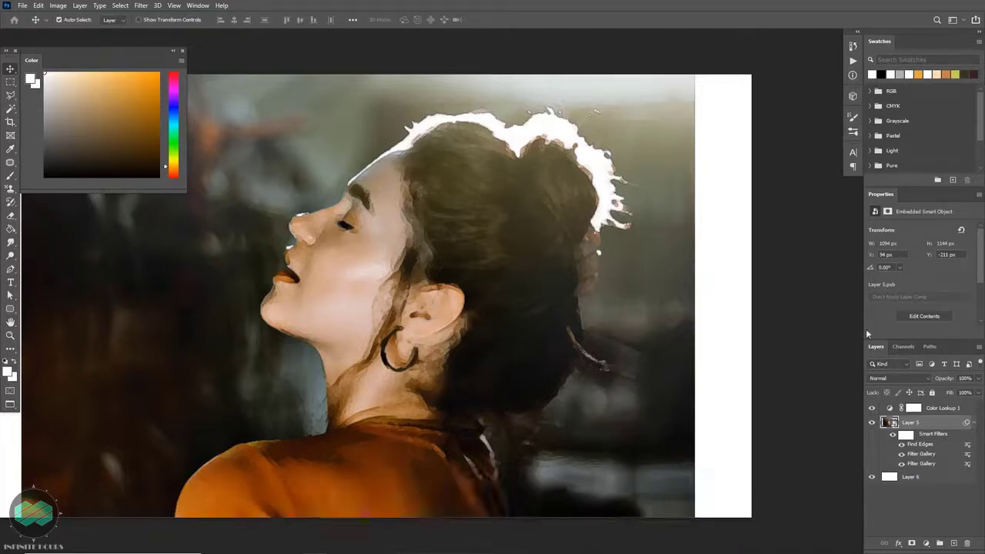
# Add a layer mask to Layer 5, invert it to black and choose the Brush tool
pyautogui.click(912, 544)
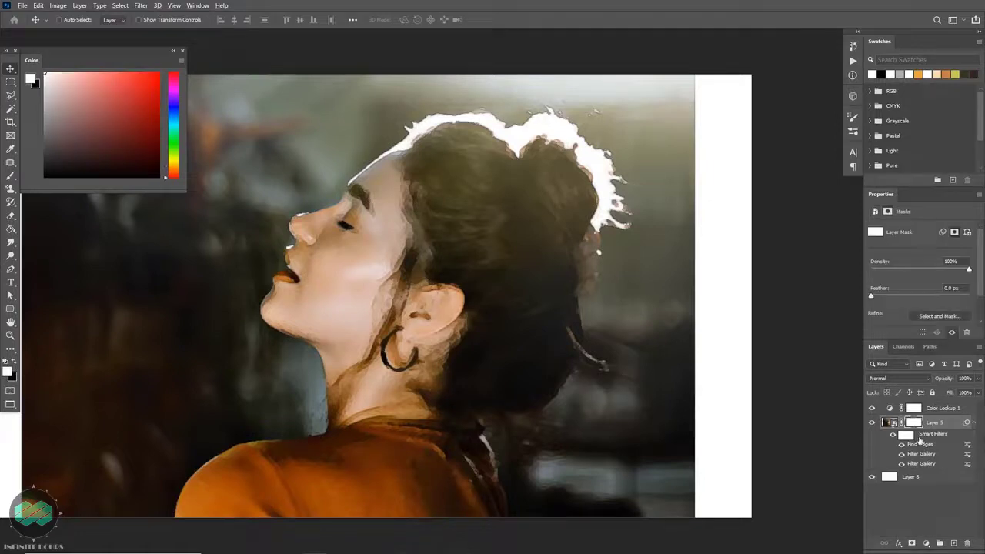
pyautogui.hotkey('ctrl', 'i')
pyautogui.click(11, 177)
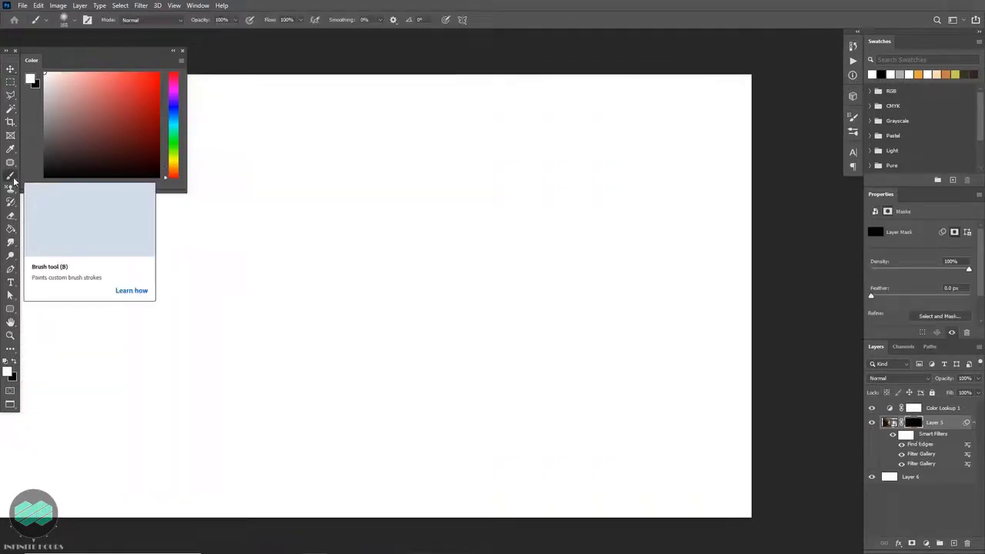
# Pick the 480 watercolor brush, resize it and stamp white on Layer 5's mask to reveal part of the face
pyautogui.click(853, 132)
pyautogui.click(750, 176)
pyautogui.moveTo(398, 293)
pyautogui.mouseDown()
pyautogui.moveTo(360, 291)
pyautogui.moveTo(402, 306)
pyautogui.moveTo(399, 268)
pyautogui.mouseUp()
pyautogui.click(387, 294)
# Reveal the face, chin, forehead and upper hair on the mask with rotated stamps of the 582 watercolor brush at 384 px
pyautogui.click(696, 173)
pyautogui.click(391, 278)
pyautogui.rightClick(371, 266)
pyautogui.click(325, 282)
pyautogui.rightClick(378, 252)
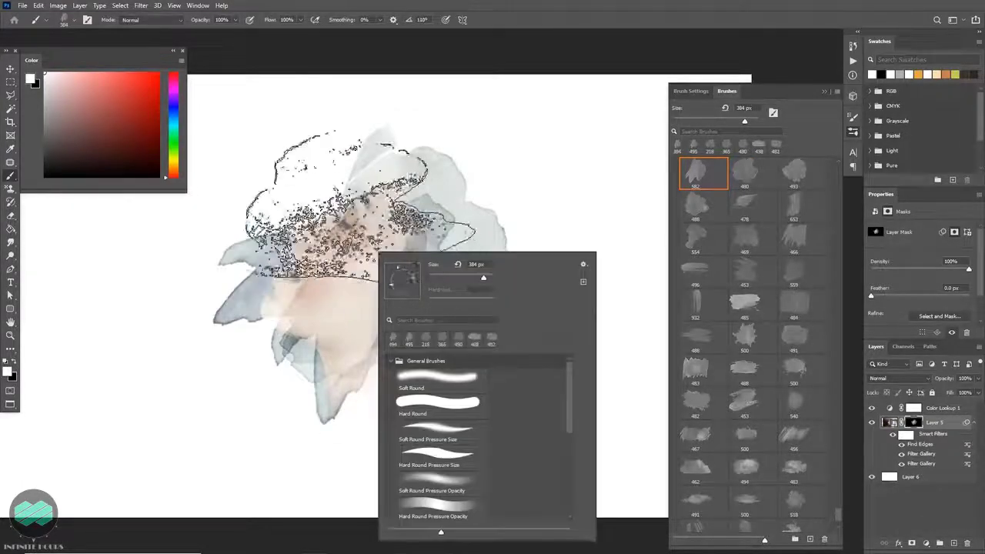
pyautogui.click(361, 205)
pyautogui.click(478, 194)
# Reveal the hair on the mask with the 466 brush at 339 px and the area behind the neck with the 453 brush at about 351 px
pyautogui.click(805, 235)
pyautogui.moveTo(493, 208); pyautogui.dragTo(463, 208)
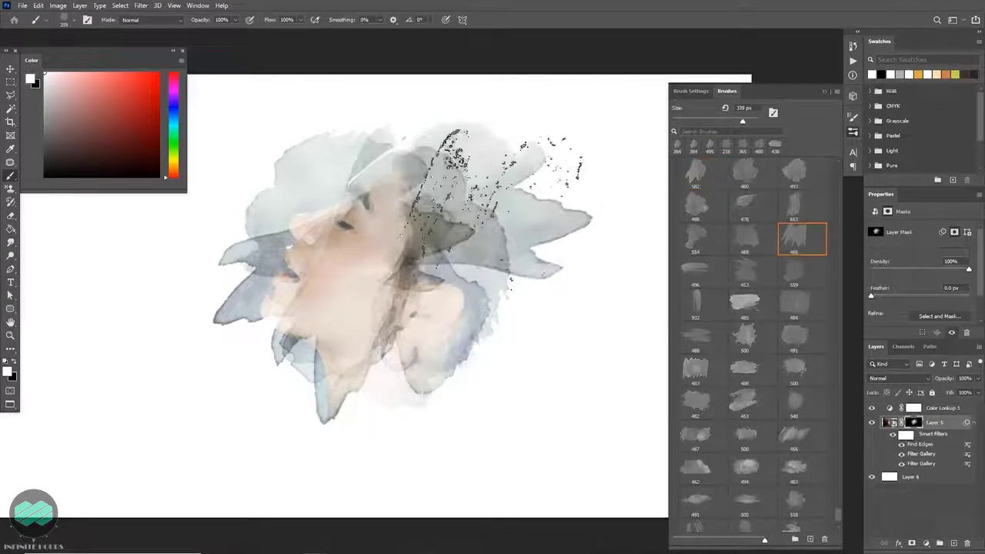
pyautogui.click(482, 222)
pyautogui.click(535, 196)
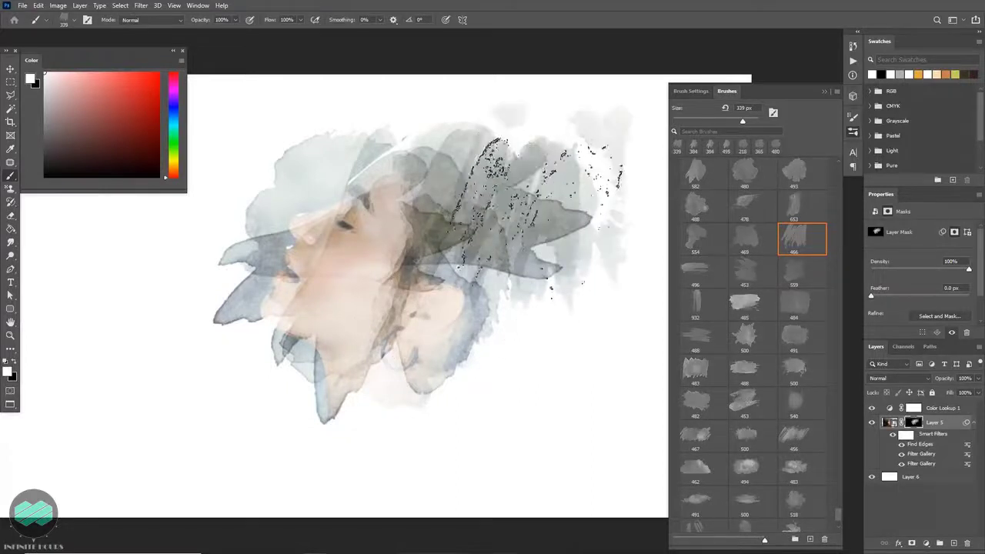
pyautogui.click(753, 271)
pyautogui.moveTo(436, 293); pyautogui.dragTo(420, 291)
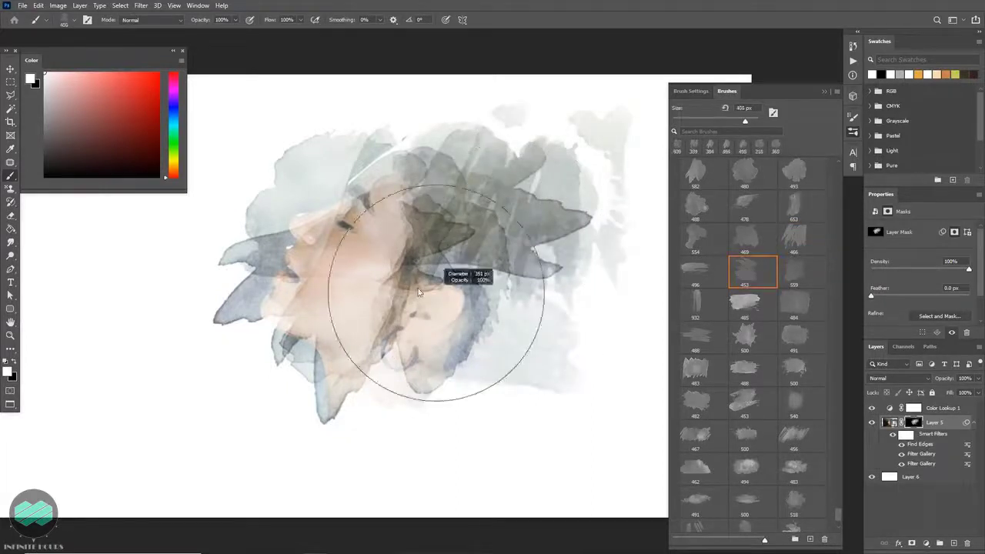
pyautogui.click(486, 362)
# Build up the hair and the area behind the ear on the mask with rotated stamps of the 488 brush at about 461 px
pyautogui.click(696, 337)
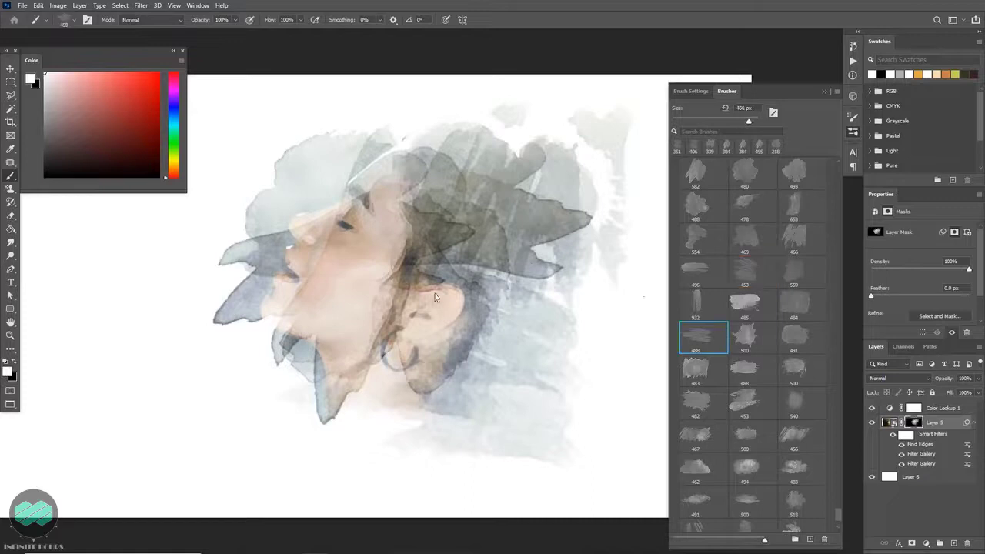
pyautogui.rightClick(531, 243)
pyautogui.click(530, 243)
pyautogui.click(488, 248)
pyautogui.click(488, 248)
pyautogui.rightClick(544, 218)
pyautogui.click(558, 251)
pyautogui.click(514, 234)
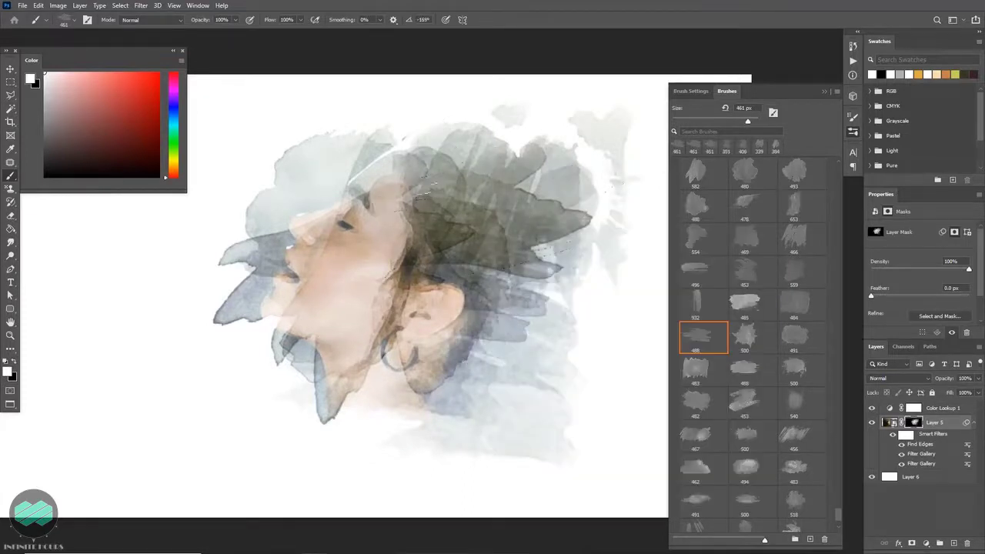
# Reveal more of the hair and the area behind the neck on Layer 5's mask with rotated stamps of the 488 brush
pyautogui.moveTo(554, 188); pyautogui.dragTo(511, 291)
pyautogui.click(476, 354)
pyautogui.rightClick(445, 325)
pyautogui.click(480, 307)
pyautogui.click(410, 358)
pyautogui.click(497, 404)
# Reveal the neck, shoulder, hair and the area in front of the chin on the mask with the 540 brush at 540 px
pyautogui.click(797, 408)
pyautogui.click(415, 412)
pyautogui.click(464, 360)
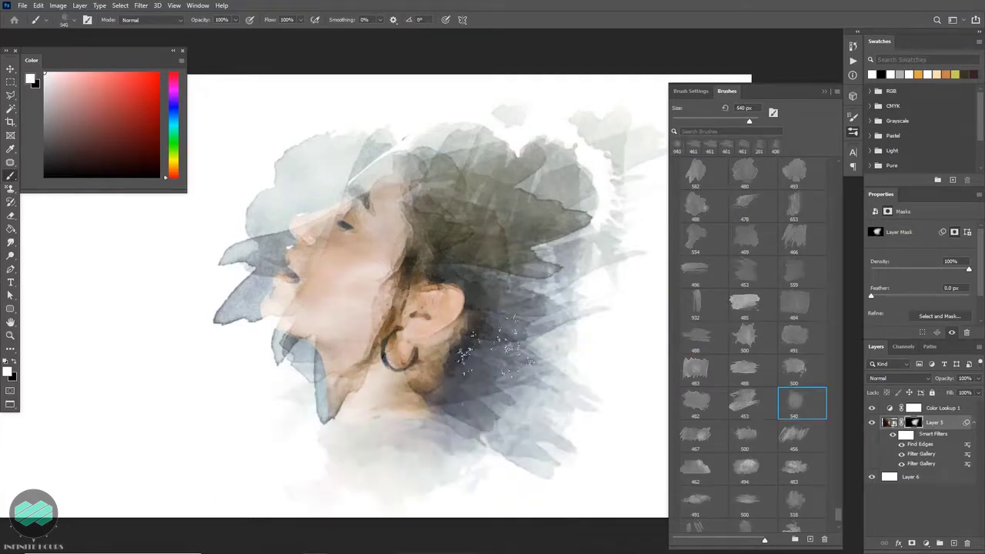
pyautogui.click(548, 314)
pyautogui.click(283, 318)
pyautogui.click(317, 392)
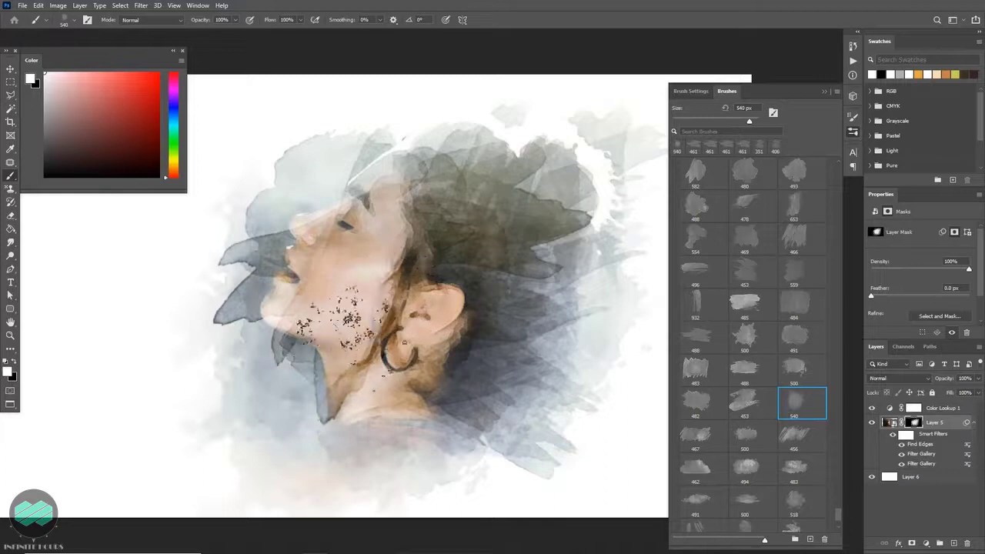
pyautogui.click(327, 294)
# Build up the face, hair and neck areas on the mask with white stamps of the 467 brush at 467 px
pyautogui.click(702, 436)
pyautogui.click(332, 254)
pyautogui.click(505, 230)
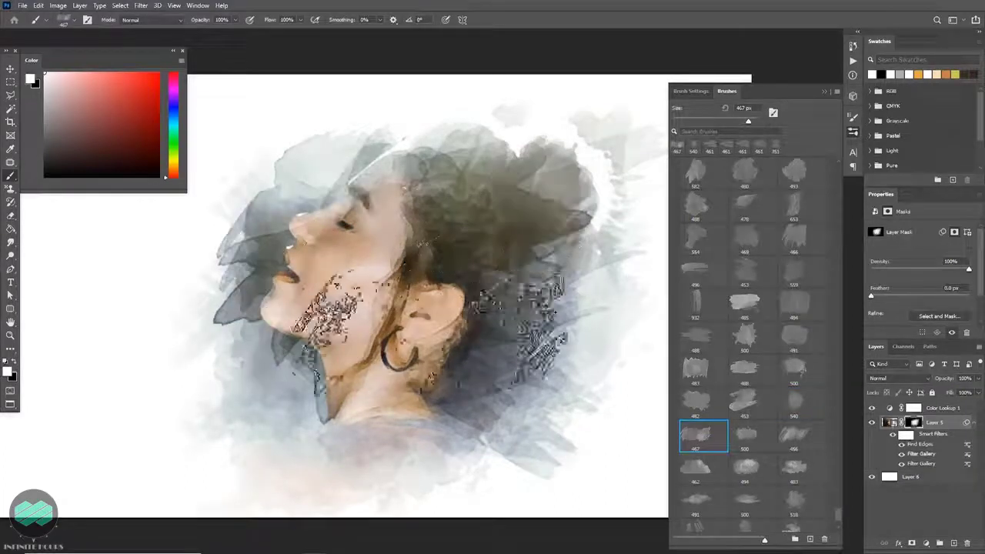
pyautogui.click(532, 258)
pyautogui.click(501, 246)
pyautogui.click(442, 347)
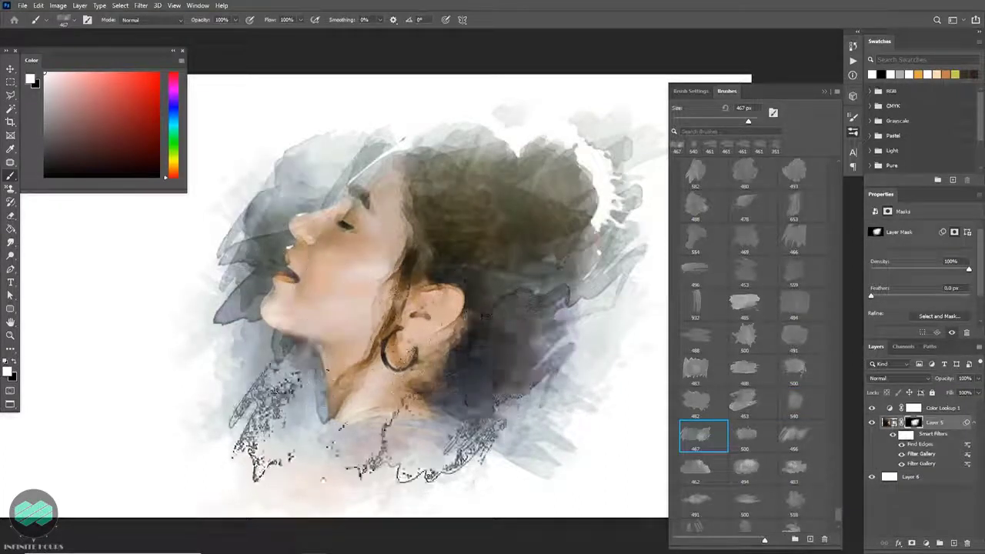
pyautogui.click(354, 368)
# Strengthen the hair, face, neck and shoulder on the mask with the 456 brush at 434 px, rotating it to -35° between stamps
pyautogui.click(796, 437)
pyautogui.press('[')
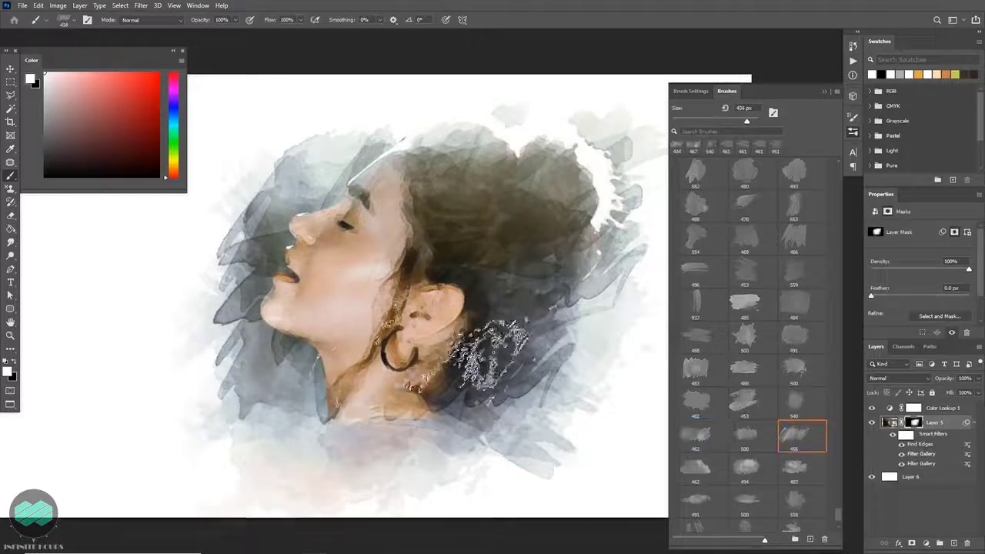
pyautogui.click(491, 346)
pyautogui.click(385, 226)
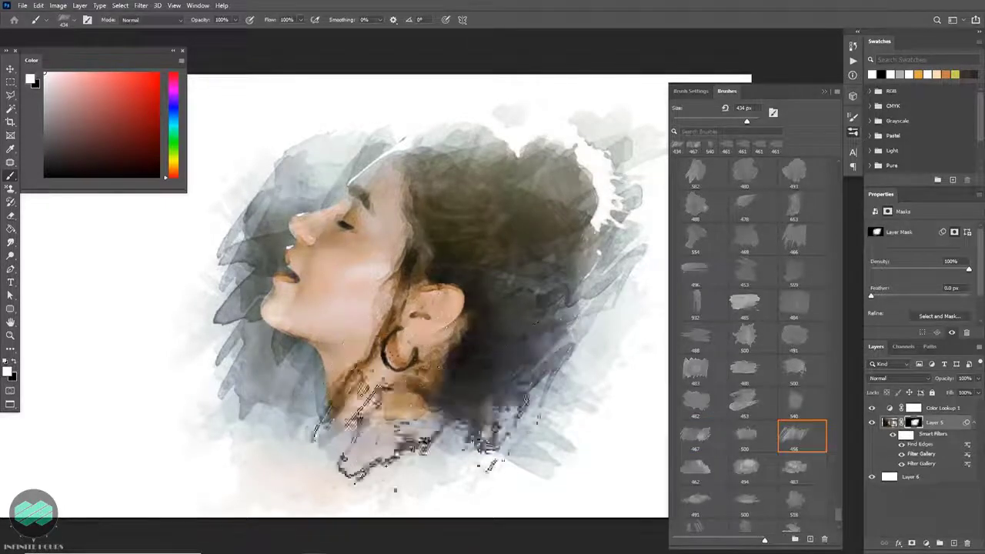
pyautogui.rightClick(473, 329)
pyautogui.click(433, 404)
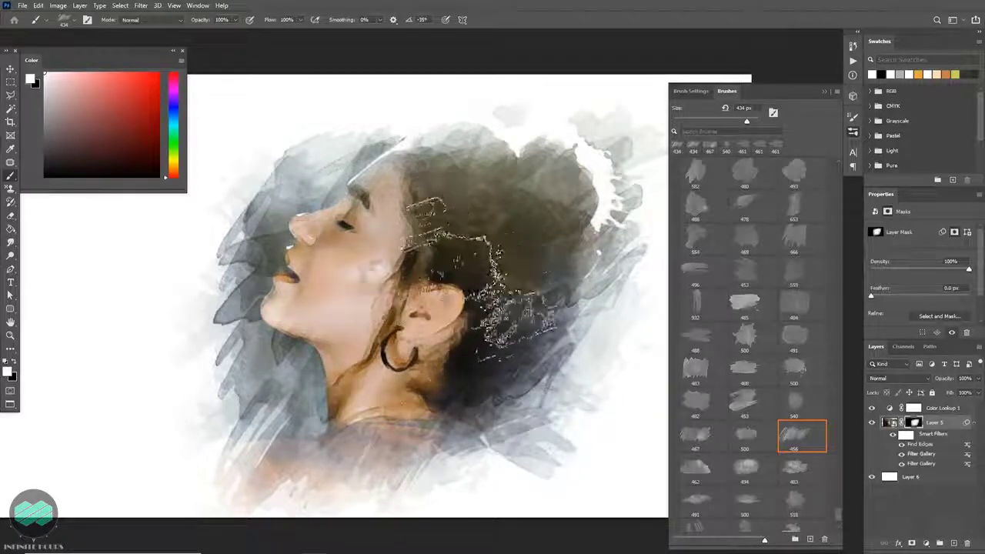
pyautogui.click(555, 183)
pyautogui.click(473, 299)
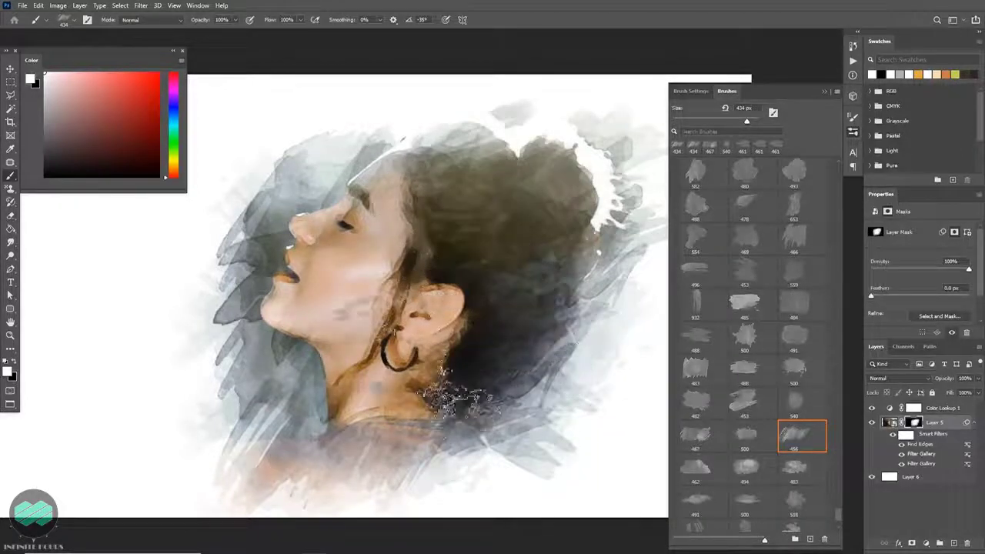
pyautogui.click(369, 374)
# Swap to black and fade the area in front of the neck and shoulder on the mask with the 456 brush at about 216 to 308 px
pyautogui.press('x')
pyautogui.moveTo(252, 362); pyautogui.dragTo(173, 363)
pyautogui.click(244, 402)
pyautogui.moveTo(247, 402); pyautogui.dragTo(271, 406)
pyautogui.click(261, 391)
pyautogui.click(258, 332)
pyautogui.hotkey('ctrl', 'z')
pyautogui.moveTo(198, 404); pyautogui.dragTo(217, 416)
pyautogui.click(231, 410)
pyautogui.click(191, 415)
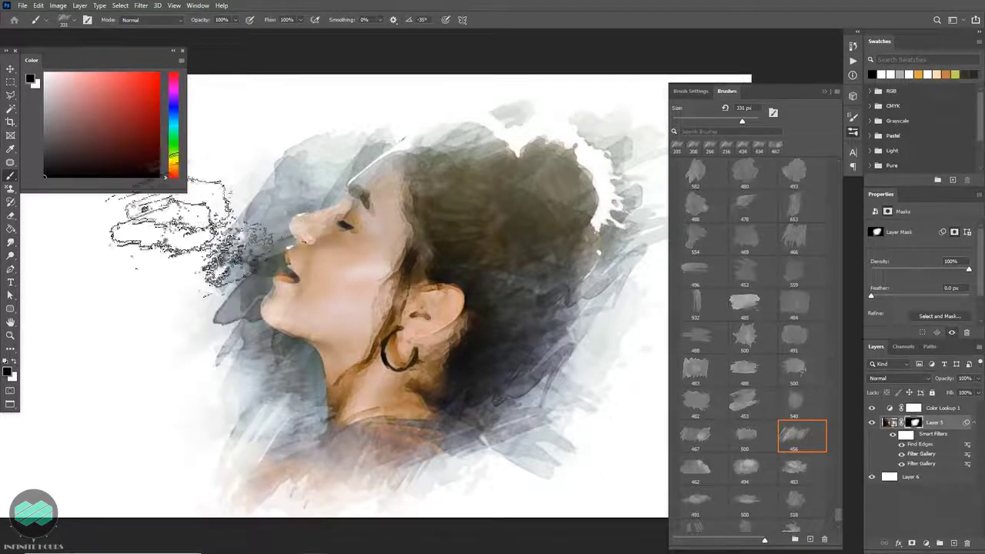
# Rotate the 456 brush to -163° and fade the background in front of the forehead on the mask at 331 px
pyautogui.rightClick(262, 166)
pyautogui.click(269, 178)
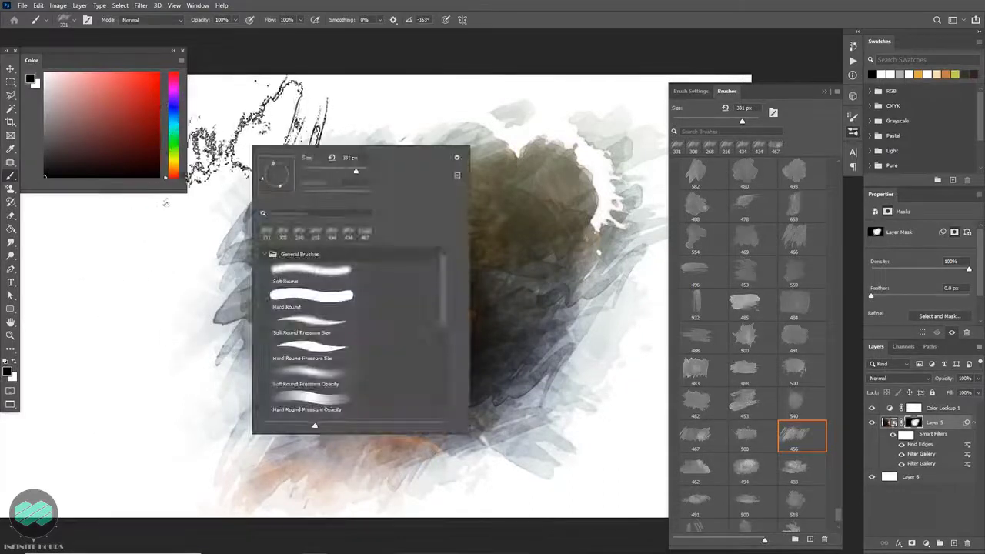
pyautogui.click(261, 137)
# Fade part of the hair bun on the mask with a black stamp of the 456 brush at 393 px, rotated to 173°
pyautogui.moveTo(510, 177); pyautogui.dragTo(526, 179)
pyautogui.rightClick(528, 178)
pyautogui.click(540, 215)
pyautogui.rightClick(527, 179)
pyautogui.click(541, 200)
pyautogui.click(556, 179)
# Lower the brush opacity to 72% and fade the bun and the area behind the neck at 451 and 476 px
pyautogui.moveTo(202, 21); pyautogui.dragTo(187, 23)
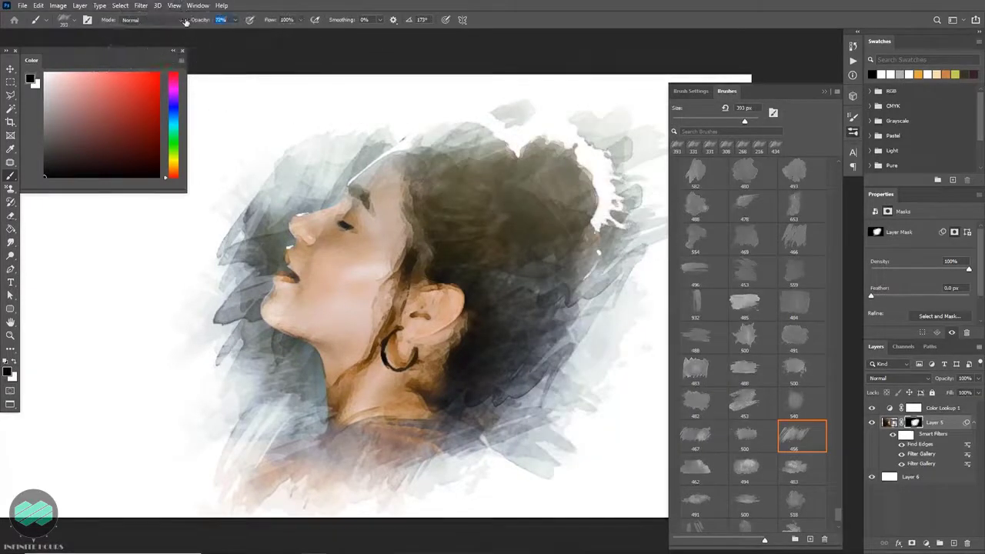
pyautogui.moveTo(577, 144); pyautogui.dragTo(598, 144)
pyautogui.click(550, 143)
pyautogui.moveTo(582, 288); pyautogui.dragTo(591, 287)
pyautogui.rightClick(591, 289)
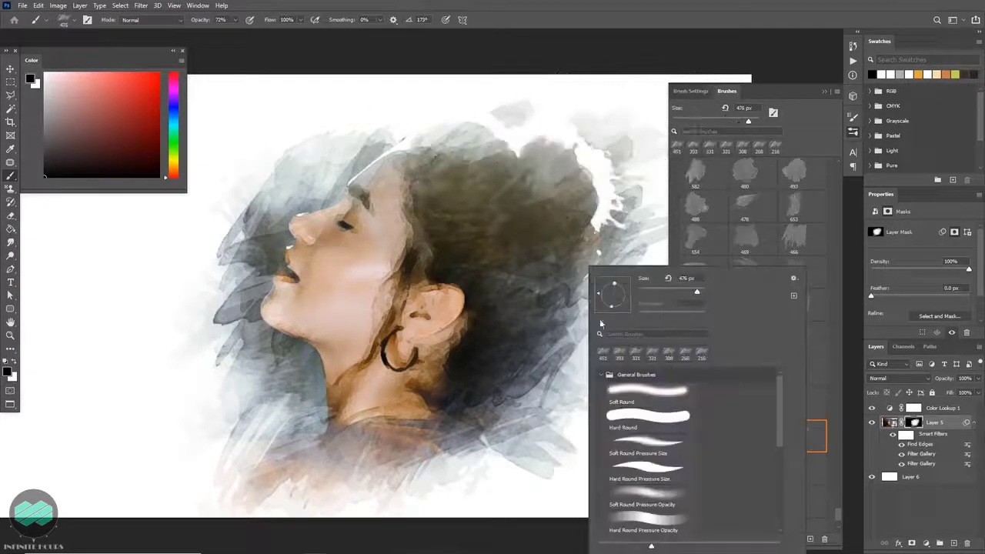
pyautogui.click(625, 304)
pyautogui.click(583, 370)
# Lower the brush opacity to 55%, rotate the brush to -96° and try a 493 px black stamp behind the neck
pyautogui.rightClick(609, 335)
pyautogui.click(631, 310)
pyautogui.moveTo(200, 21); pyautogui.dragTo(187, 23)
pyautogui.moveTo(564, 397); pyautogui.dragTo(570, 398)
pyautogui.click(570, 399)
pyautogui.hotkey('ctrl', 'z')
pyautogui.press('Escape')
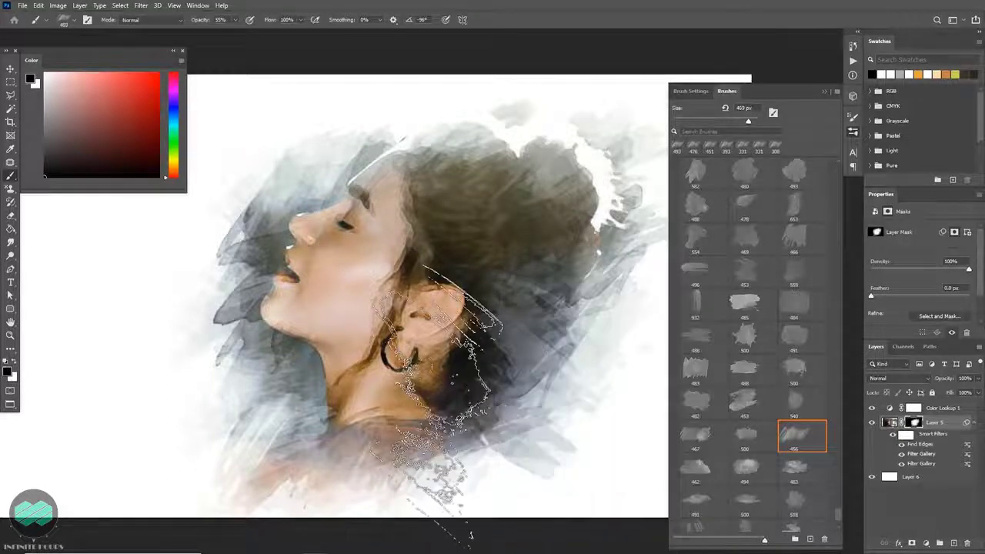
# Swap to white and restore the shoulder, neck and hair areas on the mask at 304 px, rotating the brush to -138° along the way
pyautogui.press('x')
pyautogui.moveTo(502, 425); pyautogui.dragTo(467, 418)
pyautogui.moveTo(491, 432); pyautogui.dragTo(438, 425)
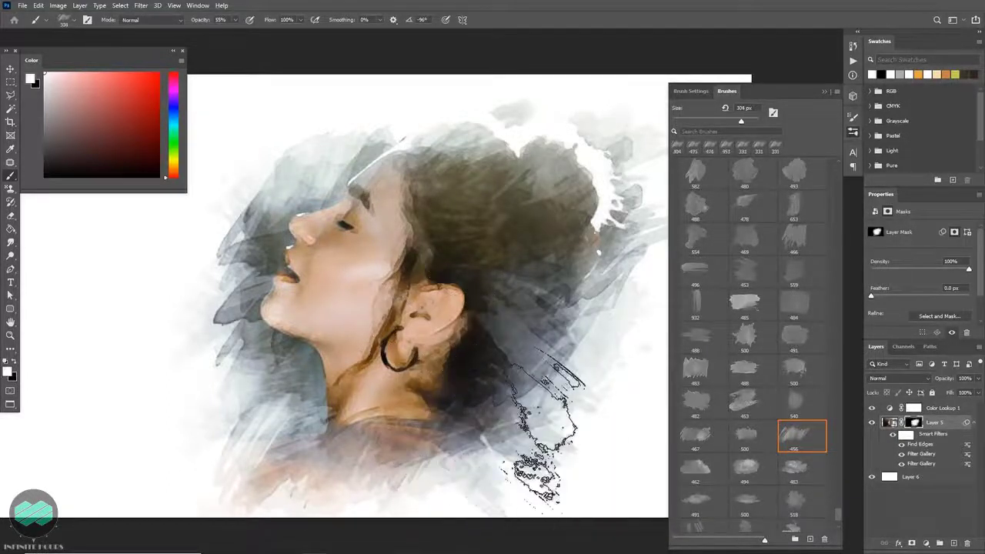
pyautogui.rightClick(528, 459)
pyautogui.moveTo(555, 308); pyautogui.dragTo(546, 306)
pyautogui.click(500, 448)
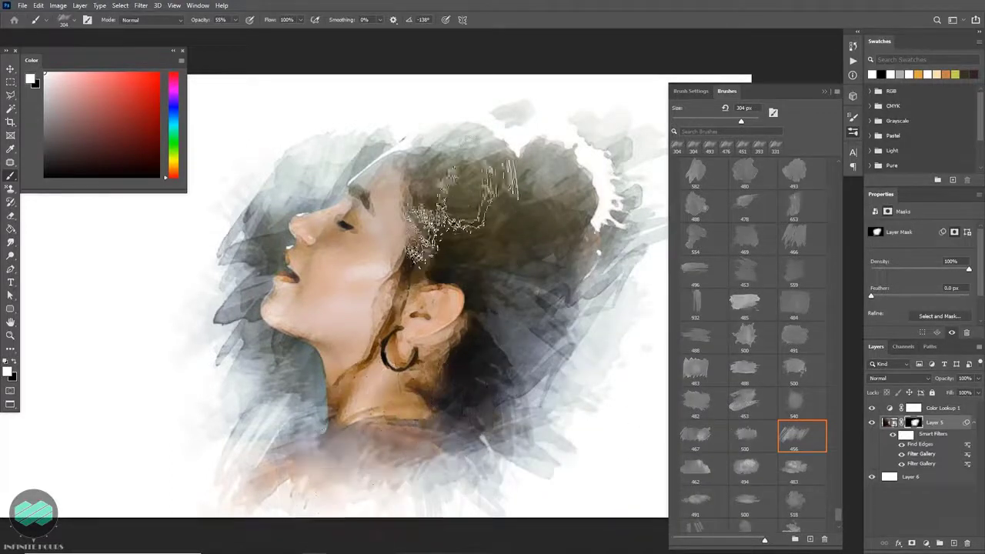
pyautogui.rightClick(471, 222)
pyautogui.click(464, 211)
# Swap back to black and fade the background in front of the face at 361 px, rotating the brush to -40°
pyautogui.moveTo(219, 279); pyautogui.dragTo(176, 301)
pyautogui.press('x')
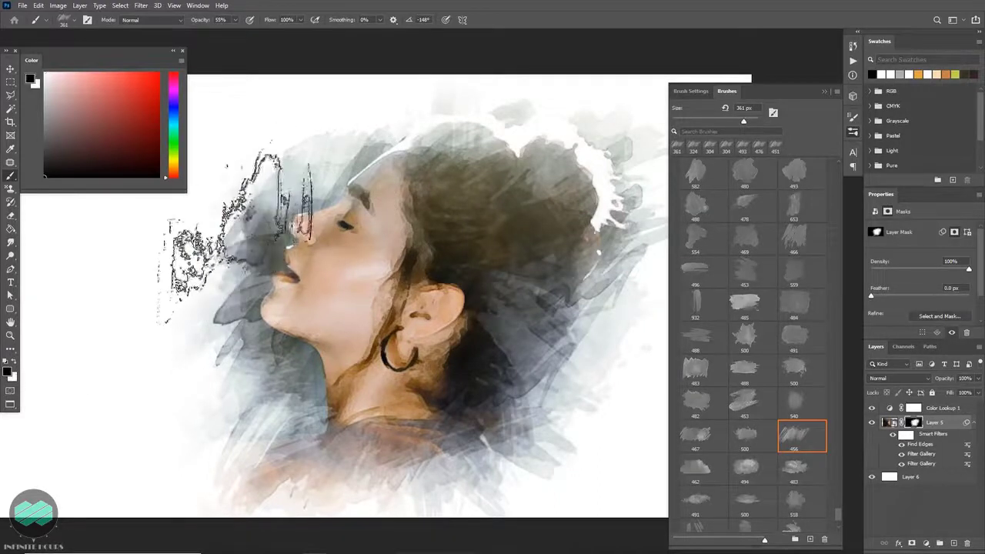
pyautogui.rightClick(231, 231)
pyautogui.click(165, 264)
pyautogui.click(197, 216)
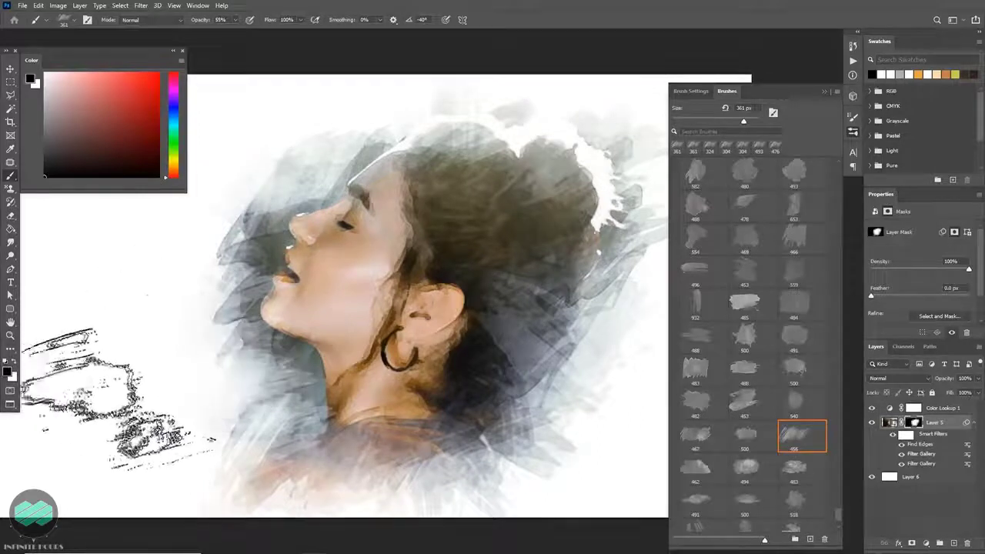
# Fade the hair edge and the background behind the neck on the mask with black stamps at 399 px and -47°
pyautogui.rightClick(682, 304)
pyautogui.click(684, 304)
pyautogui.click(566, 418)
pyautogui.click(533, 412)
pyautogui.click(555, 400)
pyautogui.click(538, 293)
# Rotate the brush to about -74° and fade the outer edge behind the neck on the mask at 399 px
pyautogui.rightClick(588, 300)
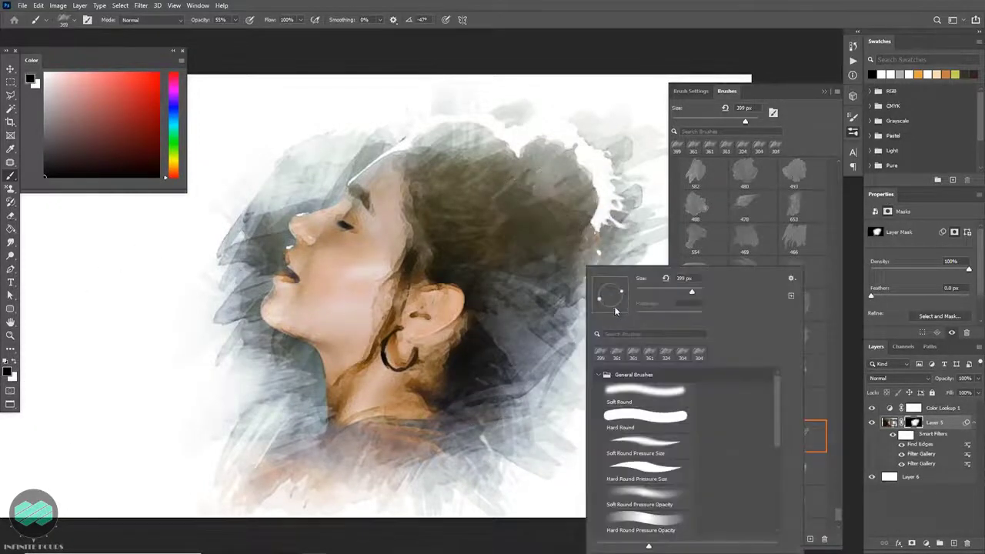
pyautogui.click(615, 311)
pyautogui.click(581, 360)
pyautogui.click(591, 422)
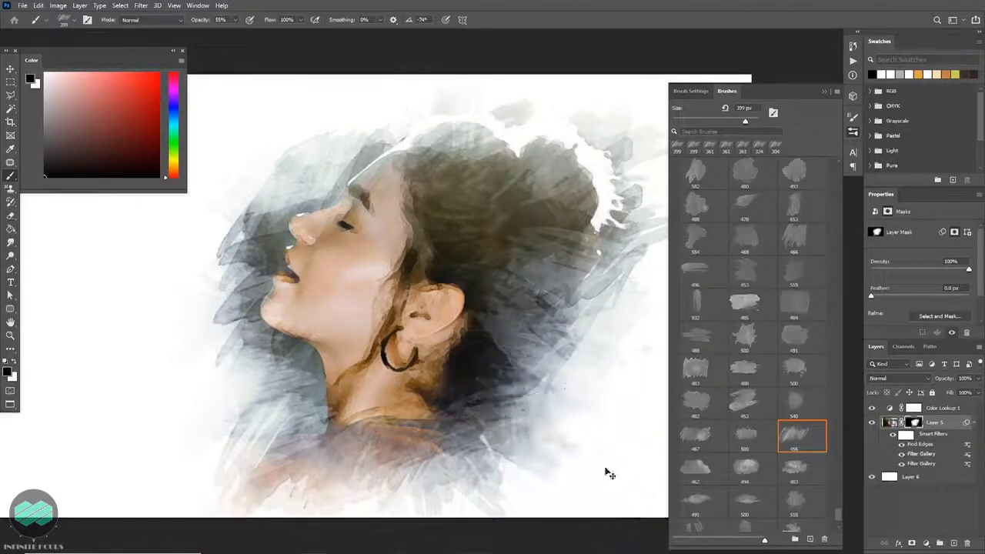
# Fade the background in front of the forehead and nose on the mask with black stamps at 164 and 271 px
pyautogui.rightClick(247, 150)
pyautogui.click(247, 154)
pyautogui.click(201, 183)
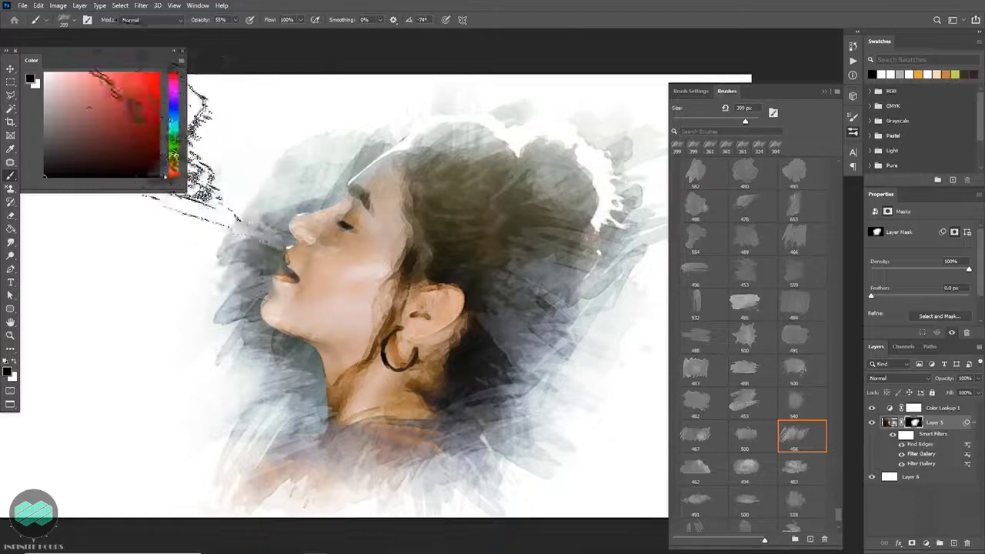
pyautogui.moveTo(240, 213); pyautogui.dragTo(208, 211)
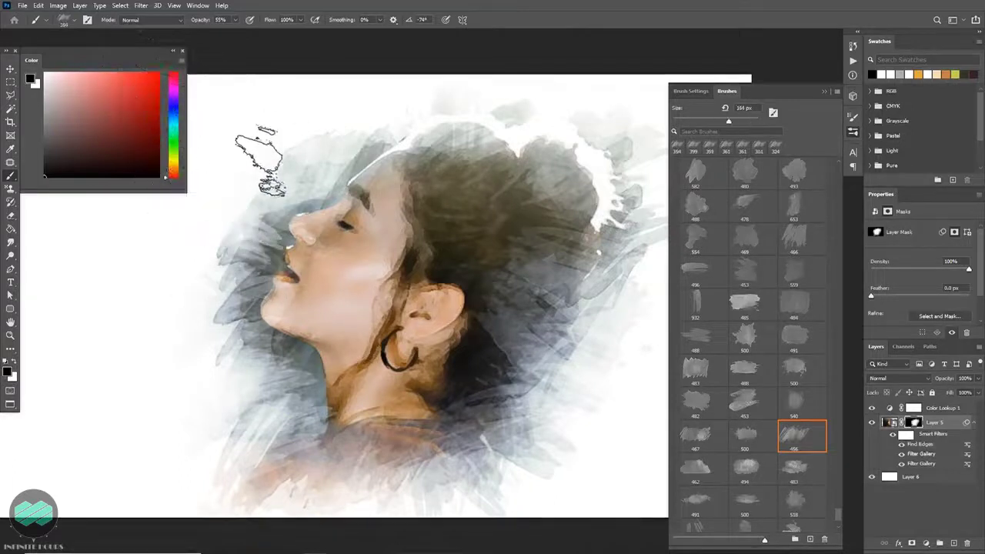
pyautogui.moveTo(250, 300); pyautogui.dragTo(264, 301)
pyautogui.click(224, 207)
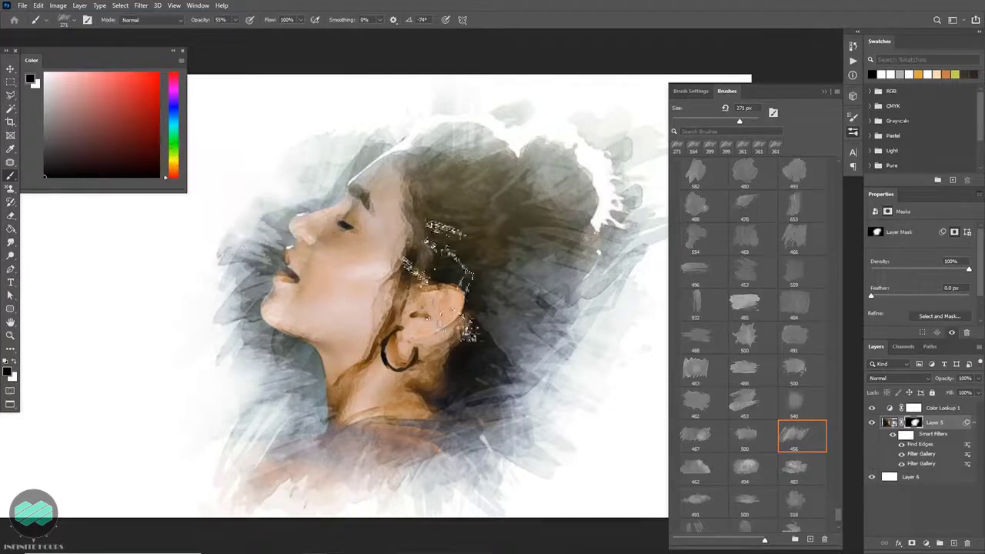
# Reselect the 456 brush, add a new layer above Color Lookup 1 and set its blend mode to Overlay
pyautogui.click(802, 438)
pyautogui.click(955, 544)
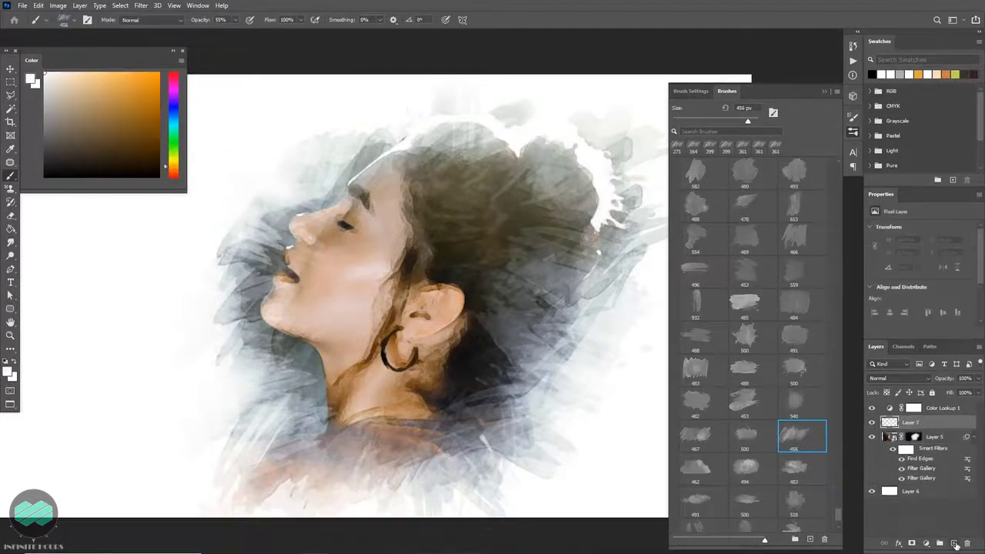
pyautogui.click(927, 379)
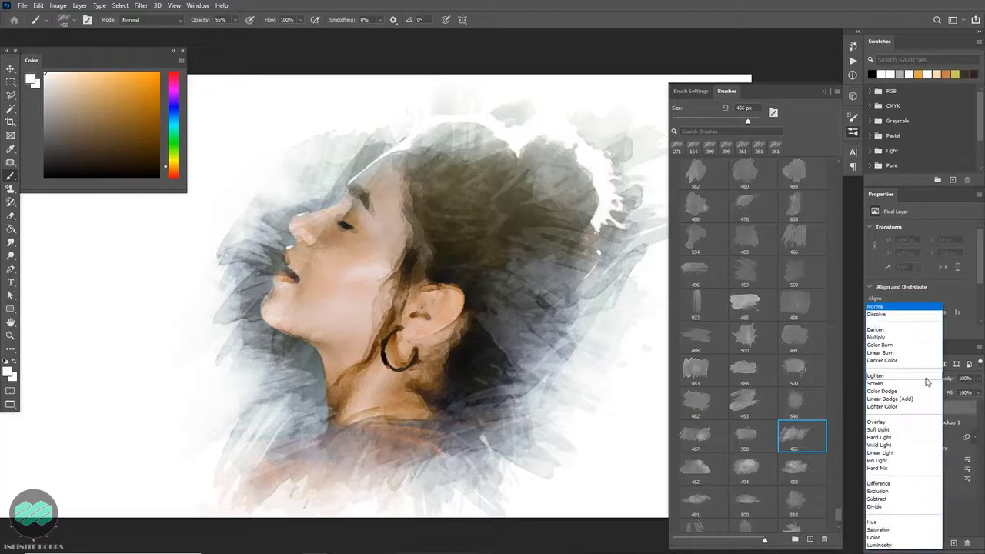
pyautogui.click(912, 427)
# Choose a light orange and paint it over the jaw and upper neck on Layer 7 with the 456 brush at 239 px
pyautogui.click(79, 106)
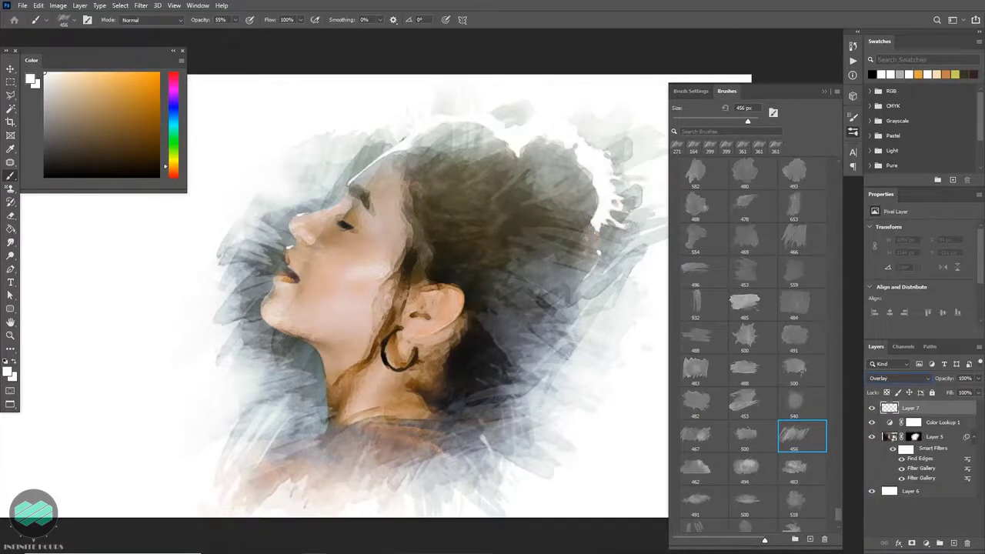
pyautogui.moveTo(373, 301); pyautogui.dragTo(310, 299)
pyautogui.moveTo(350, 328); pyautogui.dragTo(346, 331)
pyautogui.click(336, 339)
pyautogui.click(352, 335)
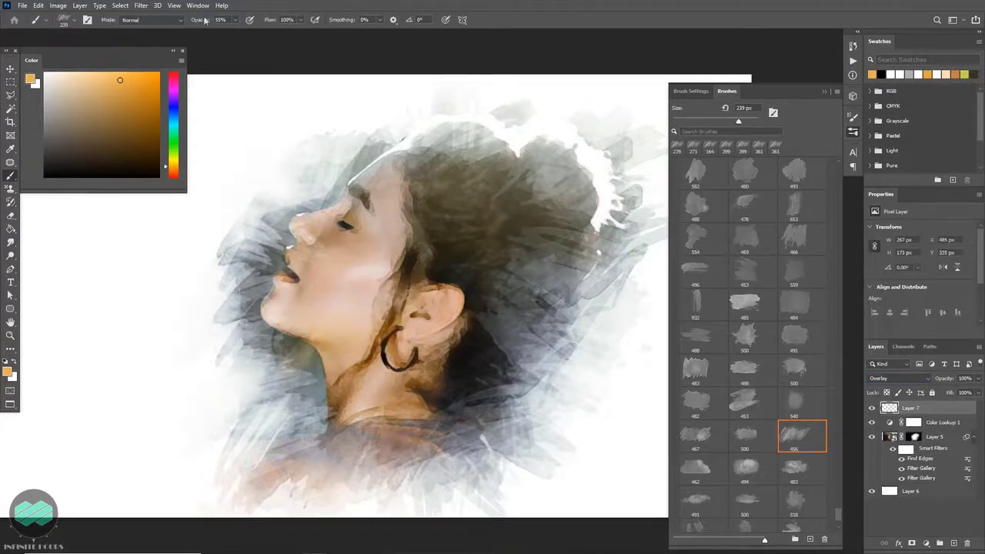
# Raise the brush opacity to 72% and paint orange over the lower cheek, neck and ear at 269 px
pyautogui.moveTo(364, 281); pyautogui.dragTo(373, 282)
pyautogui.click(380, 319)
pyautogui.click(404, 354)
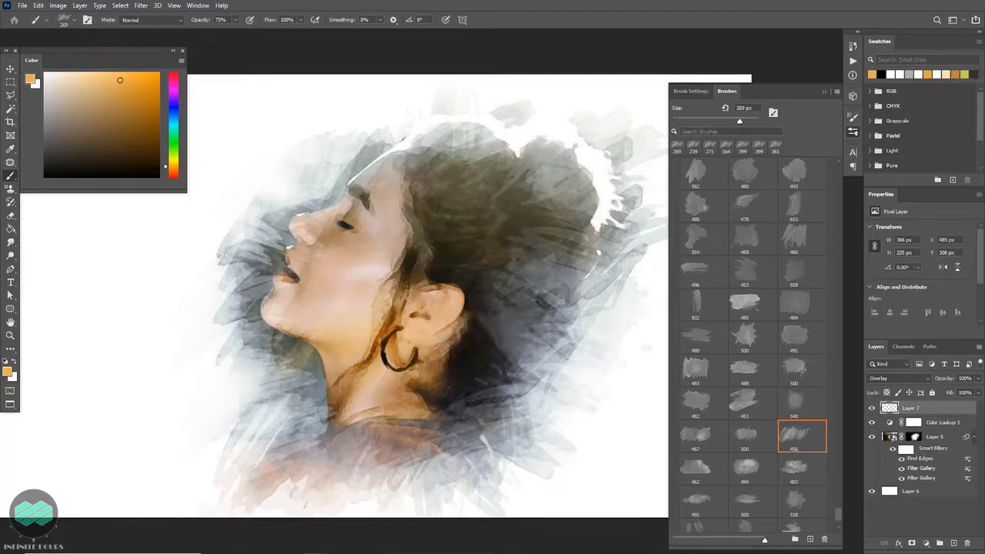
# Shift the color to a redder orange and tint the ear and the hair behind it with the 453 brush
pyautogui.click(176, 170)
pyautogui.click(743, 280)
pyautogui.moveTo(488, 284); pyautogui.dragTo(481, 284)
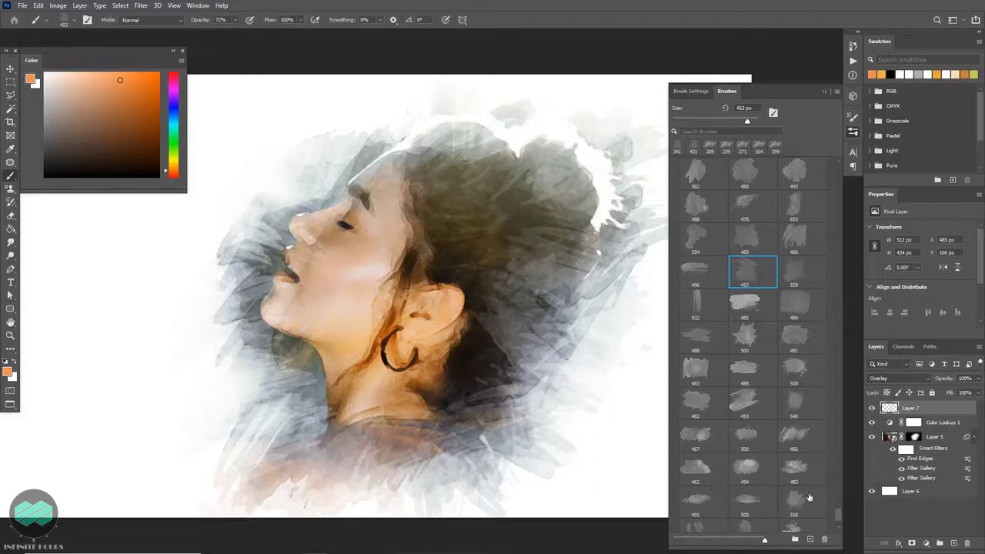
# Choose yellow and the 265 brush, then paint the hair above the ear at 317 px with the brush rotated
pyautogui.moveTo(838, 511); pyautogui.dragTo(837, 493)
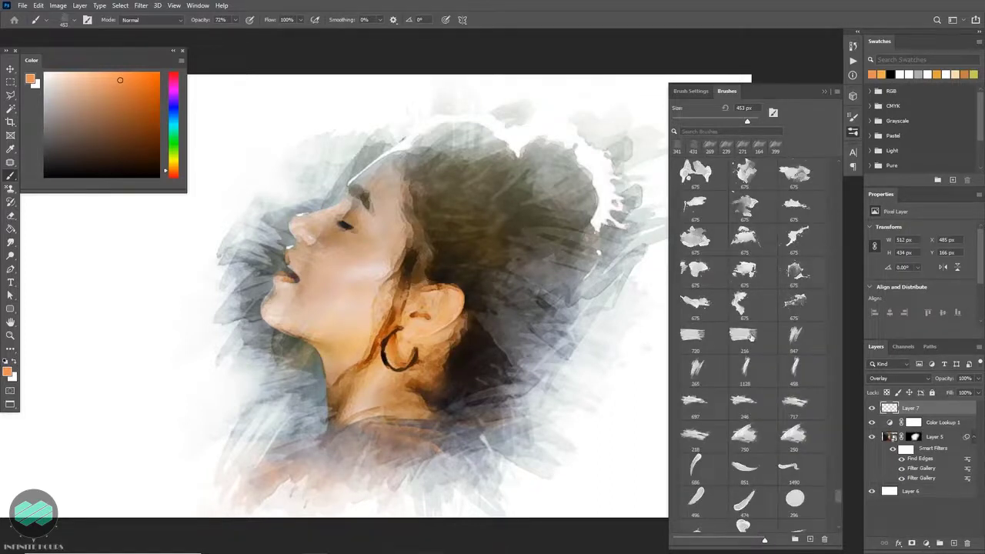
pyautogui.click(175, 163)
pyautogui.press(']')
pyautogui.rightClick(454, 236)
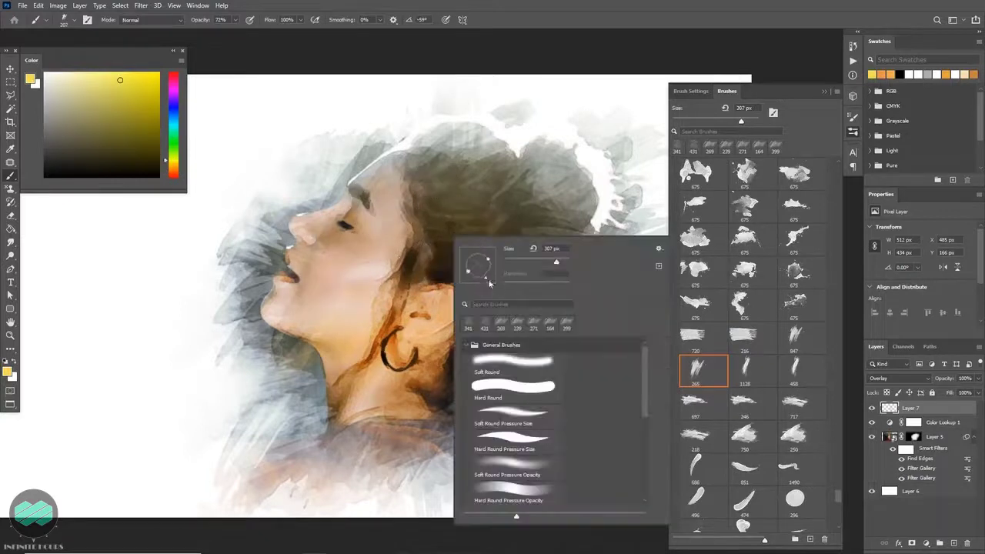
pyautogui.moveTo(490, 284); pyautogui.dragTo(493, 280)
pyautogui.moveTo(424, 257); pyautogui.dragTo(434, 257)
# Add yellow strokes to the ear and the hair behind it with the rotated 265 brush, reducing it to 202 px
pyautogui.rightClick(481, 267)
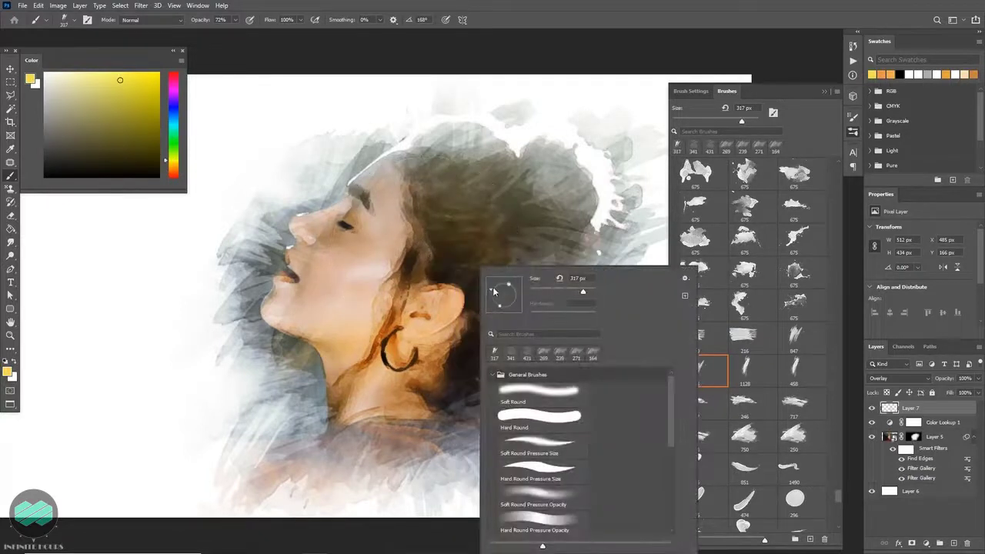
pyautogui.moveTo(514, 307); pyautogui.dragTo(464, 365)
pyautogui.moveTo(474, 291); pyautogui.dragTo(487, 305)
pyautogui.moveTo(458, 340); pyautogui.dragTo(427, 332)
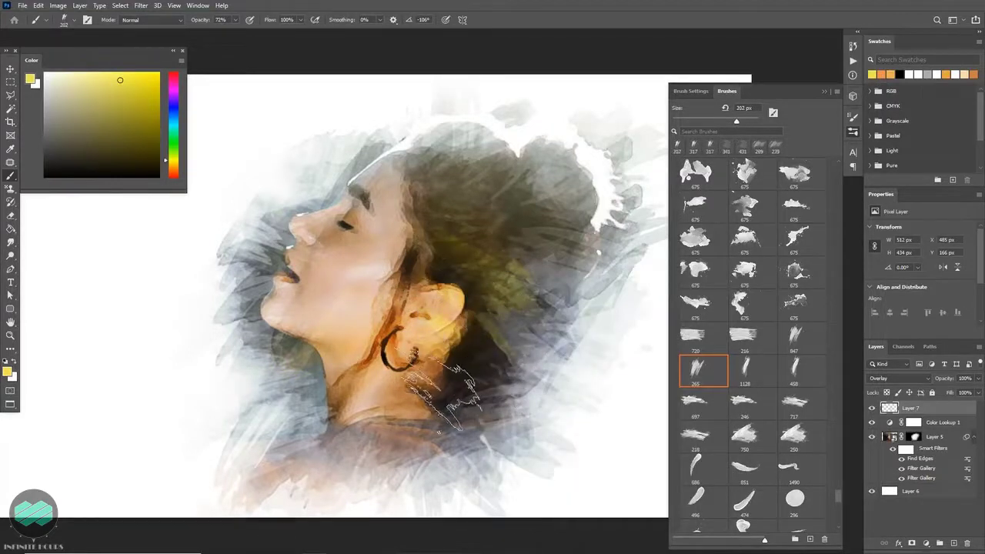
# Sample a deep orange from the neck and paint the neck and hairline below the ear with the rotated 265 brush at 212 px
pyautogui.keyDown('alt'); pyautogui.click(370, 329); pyautogui.keyUp('alt')
pyautogui.rightClick(369, 330)
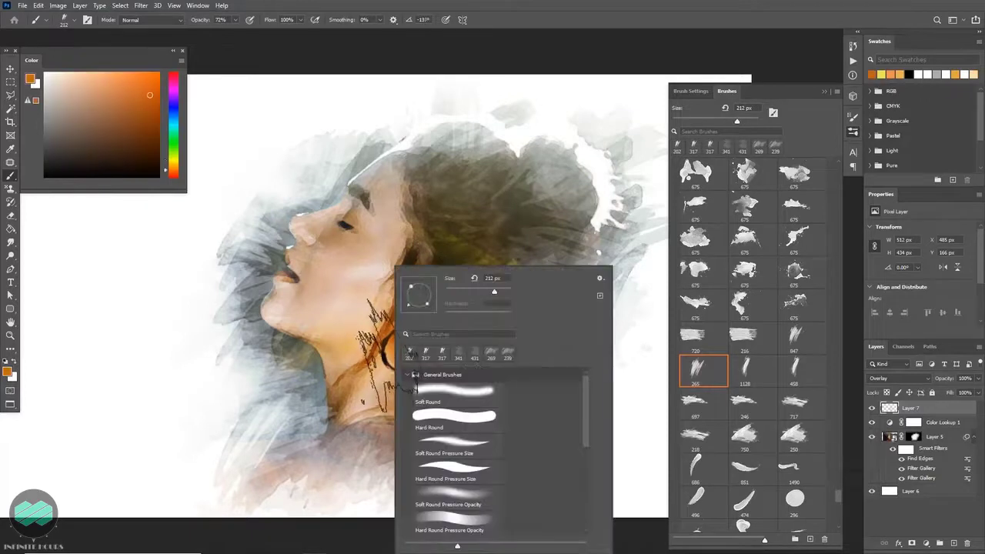
pyautogui.moveTo(411, 302); pyautogui.dragTo(409, 298)
pyautogui.press('Return')
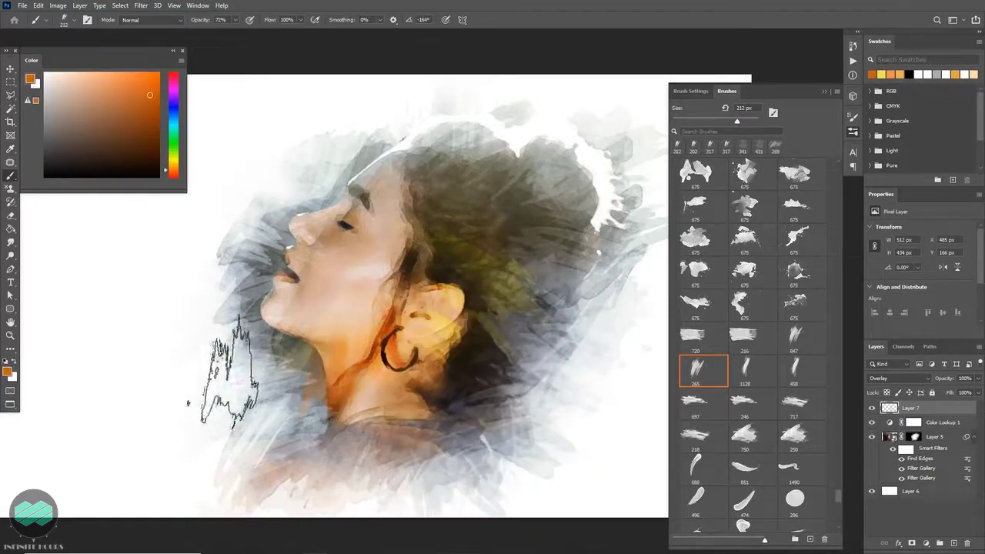
# Switch to a soft round brush, sample pale pink from the cheek and try a dab of it on the cheek
pyautogui.rightClick(362, 235)
pyautogui.click(300, 239)
pyautogui.keyDown('alt'); pyautogui.rightClick(367, 247); pyautogui.keyUp('alt')
pyautogui.keyDown('alt'); pyautogui.click(372, 266); pyautogui.keyUp('alt')
pyautogui.click(373, 271)
pyautogui.hotkey('ctrl', 'z')
pyautogui.keyDown('alt'); pyautogui.rightClick(392, 258); pyautogui.keyUp('alt')
pyautogui.moveTo(362, 249); pyautogui.dragTo(338, 251)
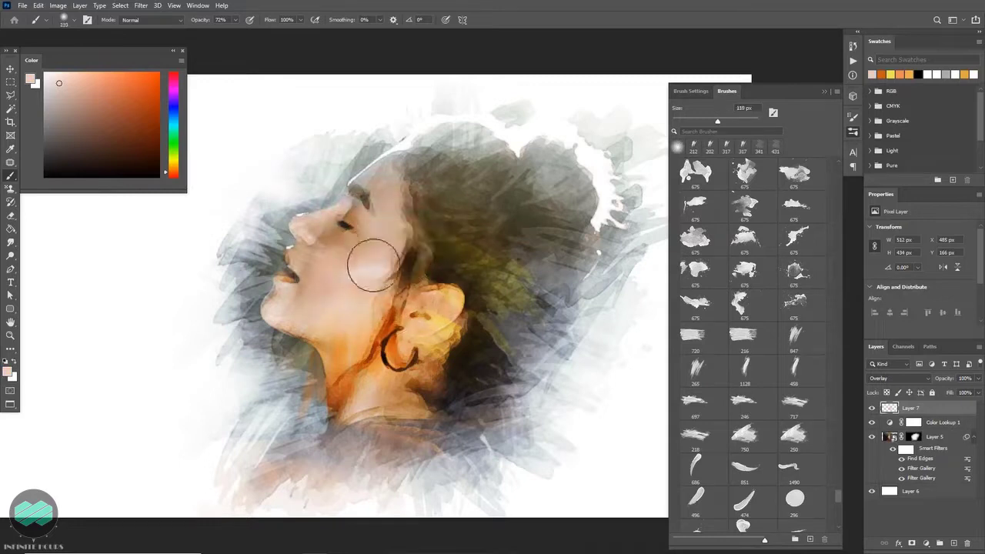
pyautogui.hotkey('ctrl', 'z')
# Shift the color to a pale teal and paint the hair above the ear with the soft round brush at 200 px
pyautogui.keyDown('alt'); pyautogui.rightClick(411, 267); pyautogui.keyUp('alt')
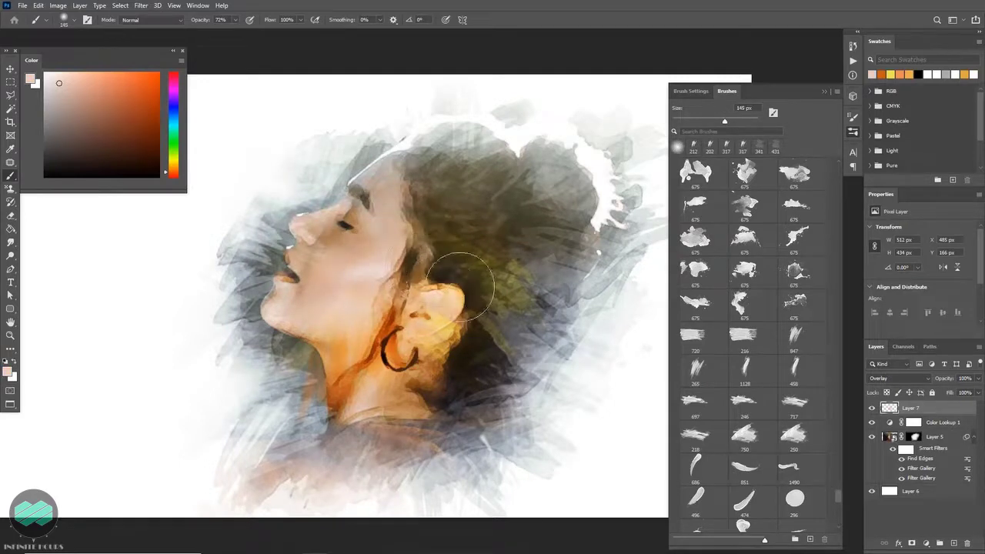
pyautogui.moveTo(174, 116); pyautogui.dragTo(174, 127)
pyautogui.keyDown('alt'); pyautogui.rightClick(422, 274); pyautogui.keyUp('alt')
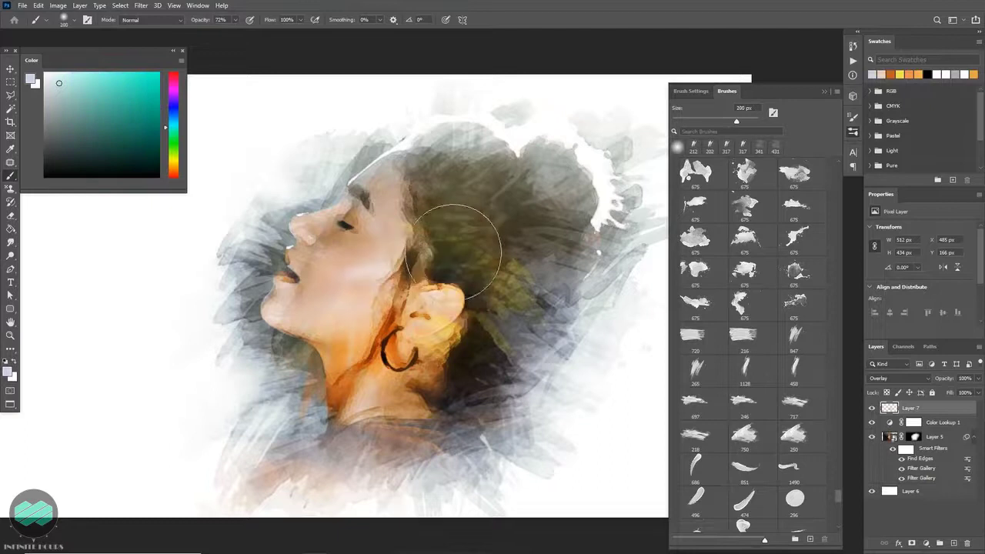
pyautogui.moveTo(456, 250); pyautogui.dragTo(453, 276)
# Choose a stronger teal, lower the brush opacity to 37% and tint the background around the chin and neck at 184 px
pyautogui.keyDown('alt'); pyautogui.rightClick(316, 304); pyautogui.keyUp('alt')
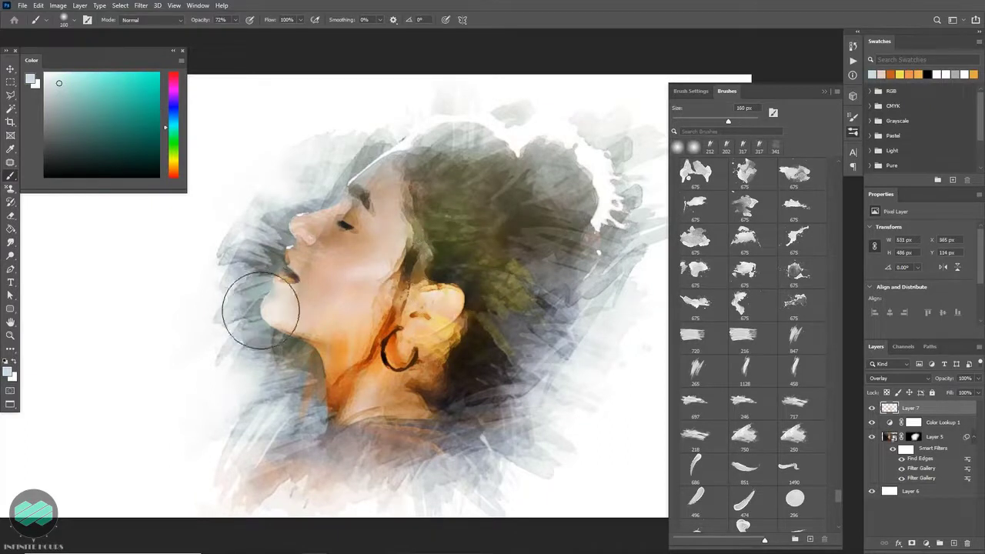
pyautogui.keyDown('alt'); pyautogui.rightClick(275, 293); pyautogui.keyUp('alt')
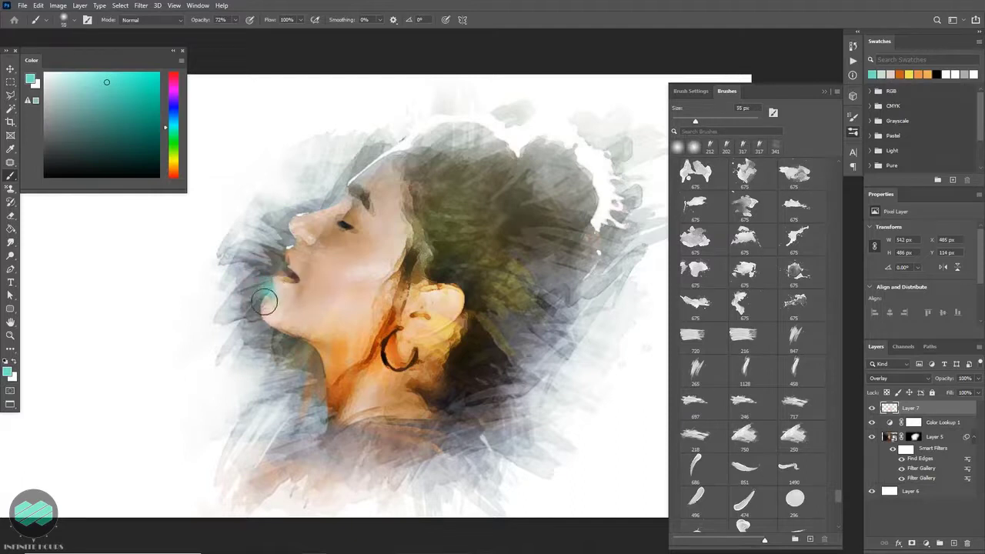
pyautogui.keyDown('alt'); pyautogui.rightClick(361, 321); pyautogui.keyUp('alt')
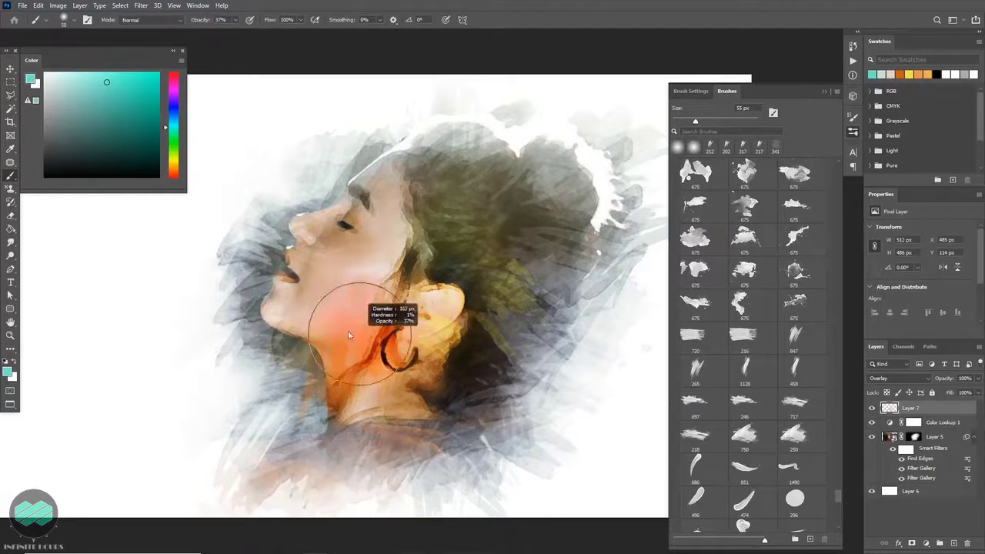
pyautogui.moveTo(246, 266); pyautogui.dragTo(259, 296)
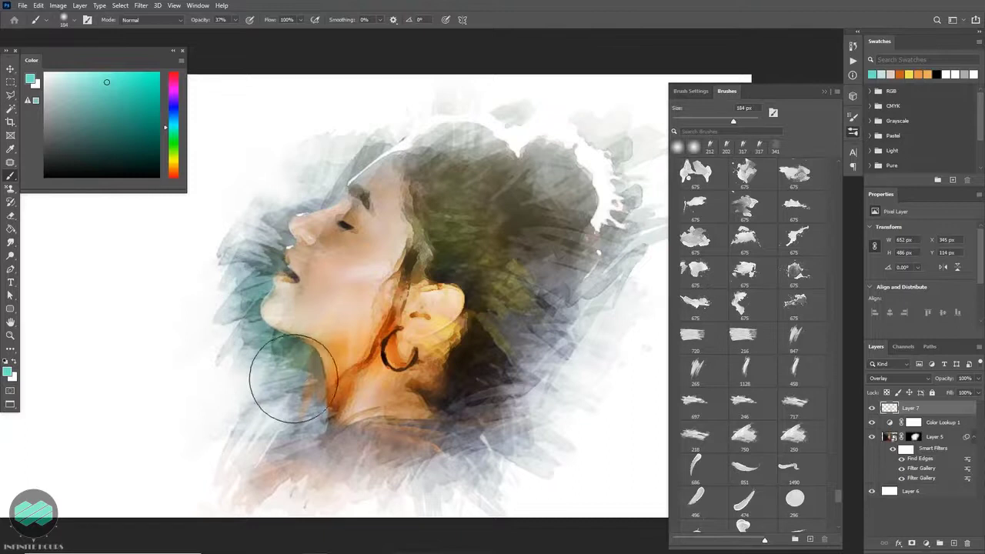
pyautogui.moveTo(294, 379); pyautogui.dragTo(284, 391)
# Try green on the front hair, undo it, and tint the front hair and hairline dark yellow with the 216 brush at 188 px
pyautogui.keyDown('alt'); pyautogui.rightClick(371, 192); pyautogui.keyUp('alt')
pyautogui.moveTo(406, 197)
pyautogui.mouseDown()
pyautogui.moveTo(445, 182)
pyautogui.moveTo(436, 176)
pyautogui.moveTo(461, 202)
pyautogui.mouseUp()
pyautogui.click(175, 141)
pyautogui.keyDown('alt'); pyautogui.rightClick(441, 179); pyautogui.keyUp('alt')
pyautogui.hotkey('ctrl', 'z')
pyautogui.click(176, 161)
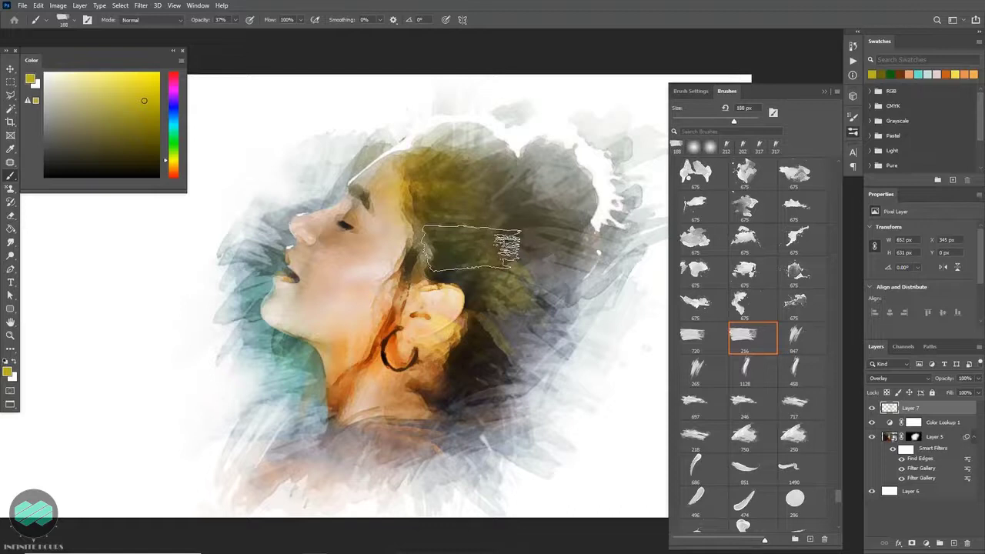
# Choose the 847 brush, rotate it and paint dark yellow over the hair around the ear at 525 px
pyautogui.click(804, 338)
pyautogui.keyDown('alt'); pyautogui.rightClick(479, 262); pyautogui.keyUp('alt')
pyautogui.rightClick(428, 263)
pyautogui.click(452, 308)
pyautogui.click(416, 248)
pyautogui.click(477, 311)
# Pick a pale beige and paint over the ear and the hair behind it at 472 px, rotating the 847 brush to -103°
pyautogui.click(60, 90)
pyautogui.keyDown('alt'); pyautogui.rightClick(410, 339); pyautogui.keyUp('alt')
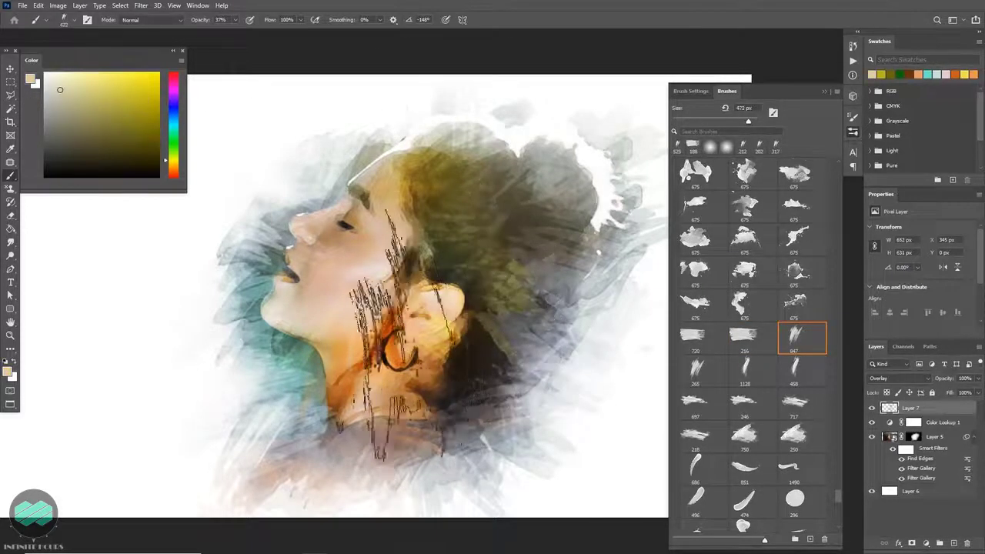
pyautogui.moveTo(423, 344); pyautogui.dragTo(515, 377)
pyautogui.rightClick(327, 266)
pyautogui.click(355, 312)
pyautogui.click(307, 192)
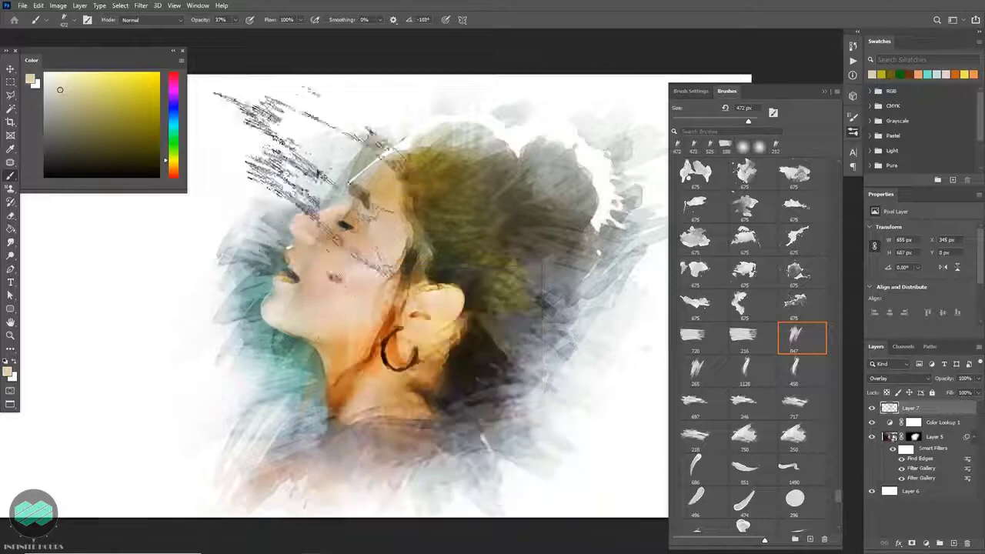
# Try a pale beige stroke across the shoulder with the 847 brush at 390 px
pyautogui.keyDown('alt'); pyautogui.rightClick(440, 292); pyautogui.keyUp('alt')
pyautogui.moveTo(351, 447); pyautogui.dragTo(451, 454)
pyautogui.hotkey('ctrl', 'z')
# Choose a red-orange and paint the shoulder and lower neck with the 847 brush at 419 px, rotating it to -28°
pyautogui.moveTo(174, 166); pyautogui.dragTo(176, 174)
pyautogui.click(130, 80)
pyautogui.keyDown('alt'); pyautogui.rightClick(453, 451); pyautogui.keyUp('alt')
pyautogui.moveTo(531, 463)
pyautogui.mouseDown()
pyautogui.moveTo(453, 470)
pyautogui.moveTo(378, 493)
pyautogui.mouseUp()
pyautogui.rightClick(379, 400)
pyautogui.click(395, 305)
pyautogui.click(418, 294)
pyautogui.click(424, 296)
pyautogui.click(423, 299)
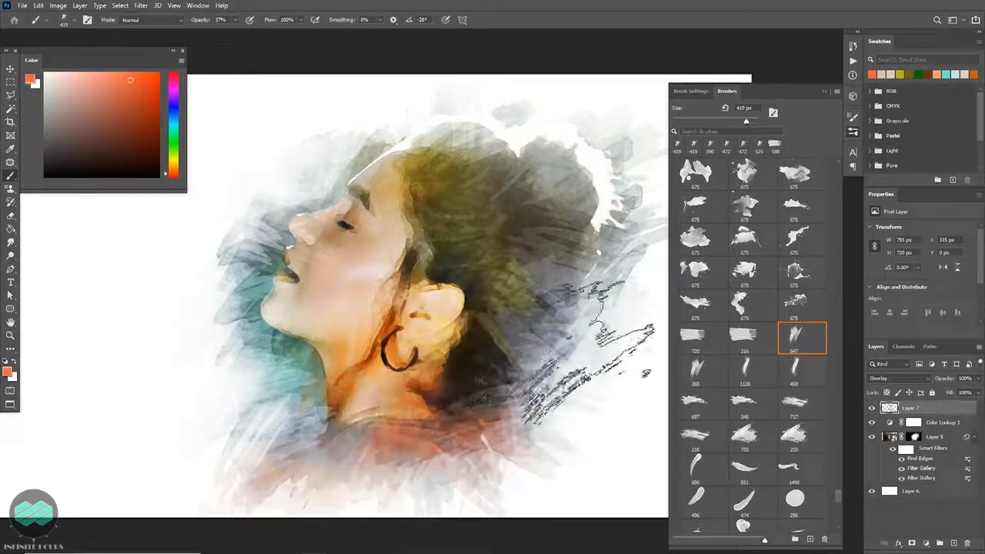
# Choose a bright orange and tint the hair with the 675 brush and with the unrotated 847 brush at 664 px
pyautogui.click(174, 164)
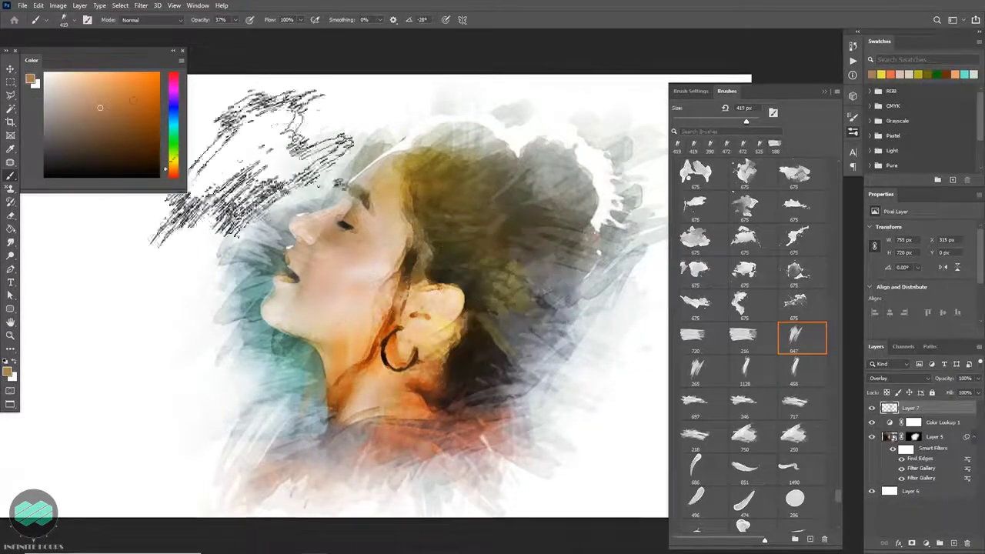
pyautogui.click(135, 81)
pyautogui.click(360, 206)
pyautogui.click(695, 237)
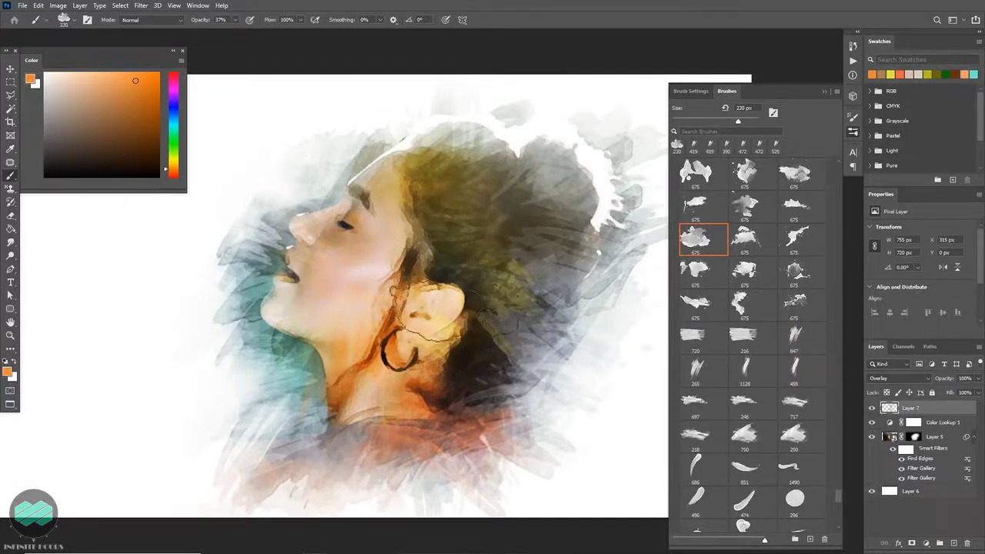
pyautogui.click(795, 339)
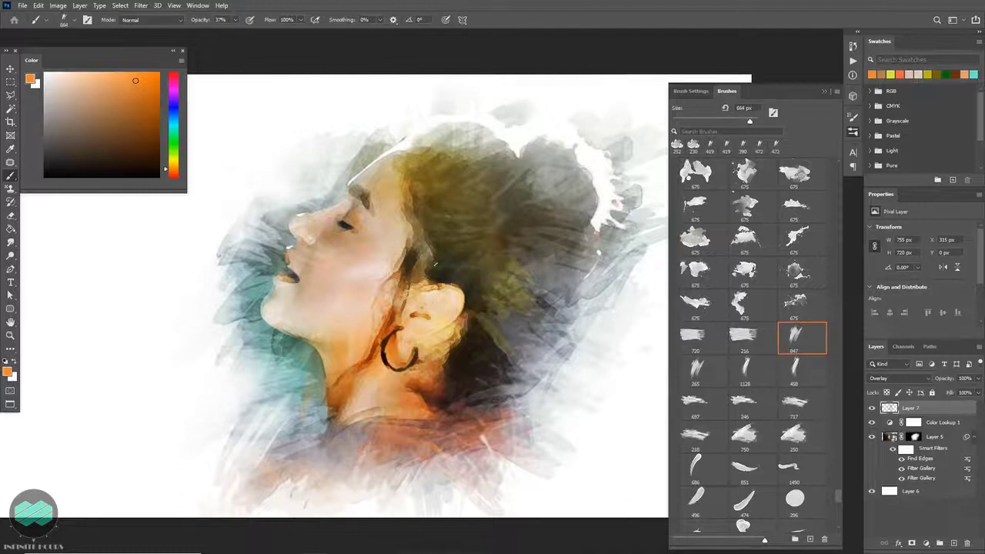
# Choose the 150 streak brush, add a new layer above Layer 7 and pick a pale beige
pyautogui.scroll(-10, 830, 408)
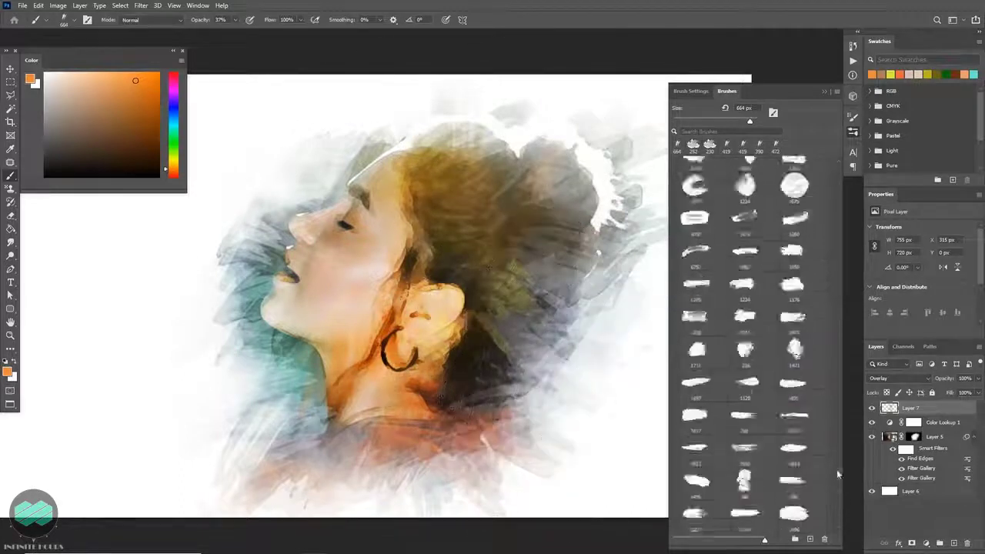
pyautogui.scroll(-5, 826, 389)
pyautogui.click(791, 439)
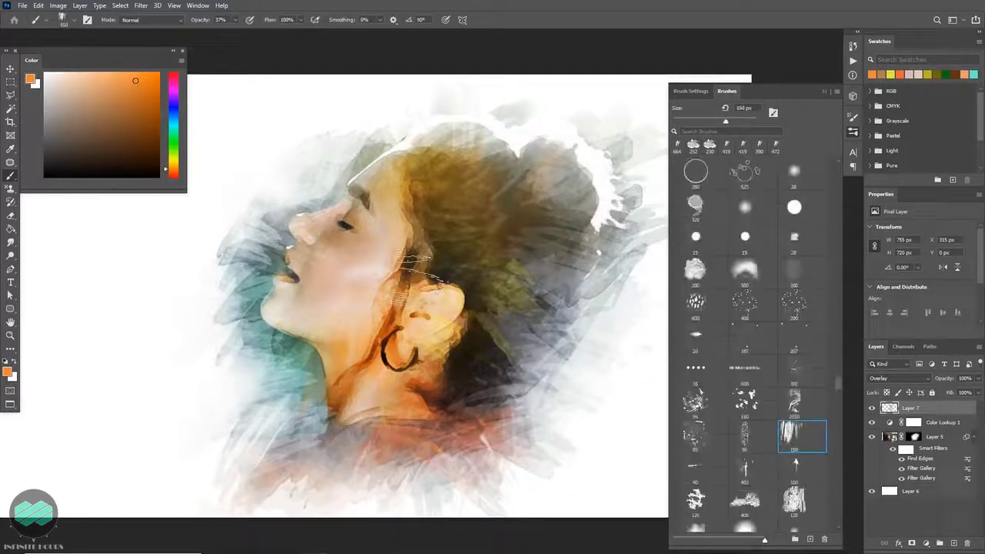
pyautogui.click(955, 544)
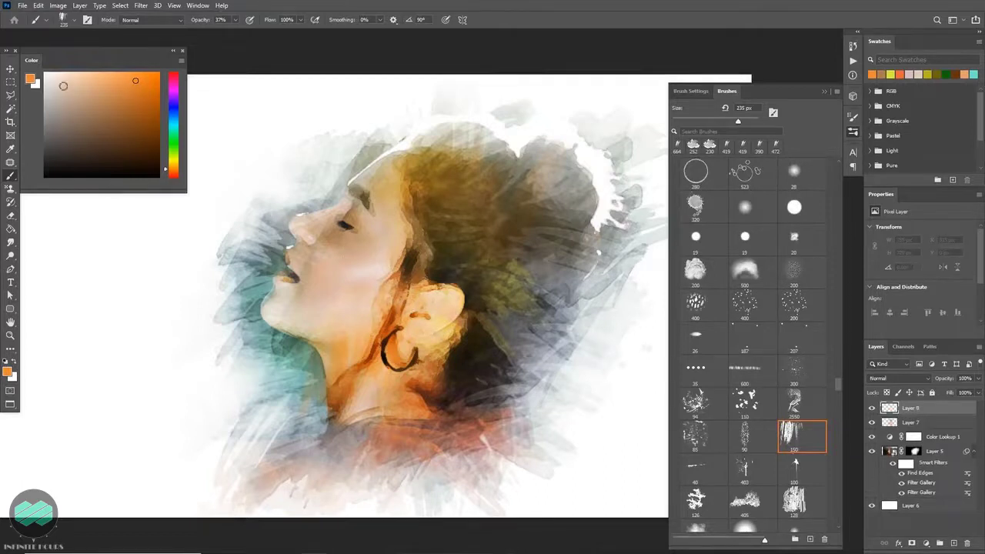
pyautogui.click(60, 90)
# Try pale beige streaks on the new layer behind the ear, enlarging the 150 brush to about 378 px
pyautogui.moveTo(455, 294); pyautogui.dragTo(481, 303)
pyautogui.press(']')
pyautogui.click(460, 296)
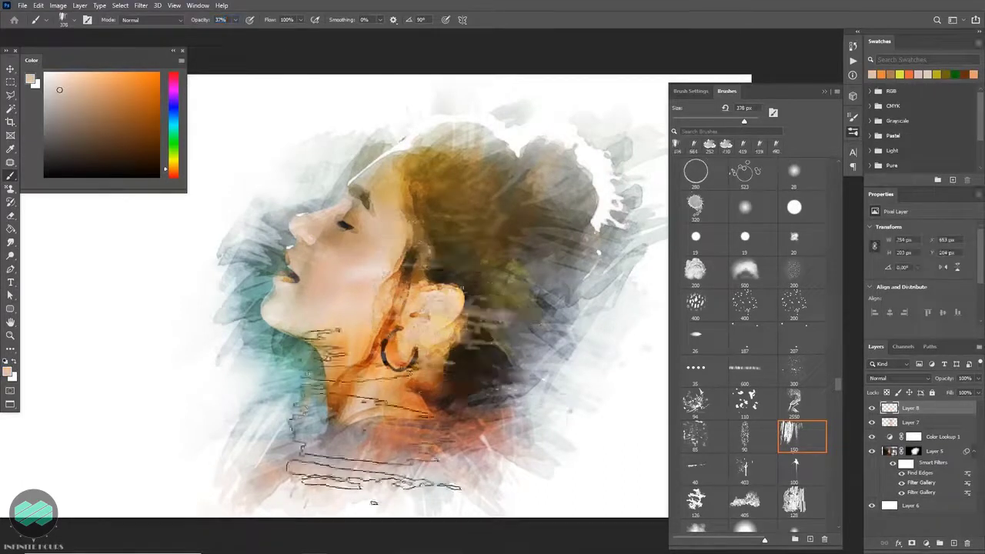
pyautogui.hotkey('ctrl', 'z')
pyautogui.click(208, 334)
pyautogui.hotkey('ctrl', 'z')
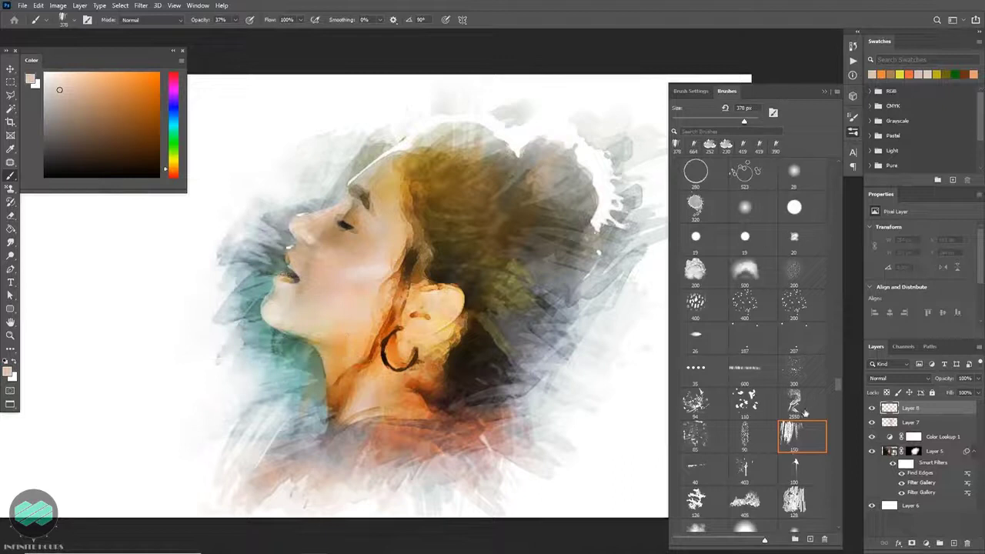
# Set the blend mode of Layer 8 to Overlay
pyautogui.scroll(-2, 805, 413)
pyautogui.click(899, 378)
pyautogui.click(897, 416)
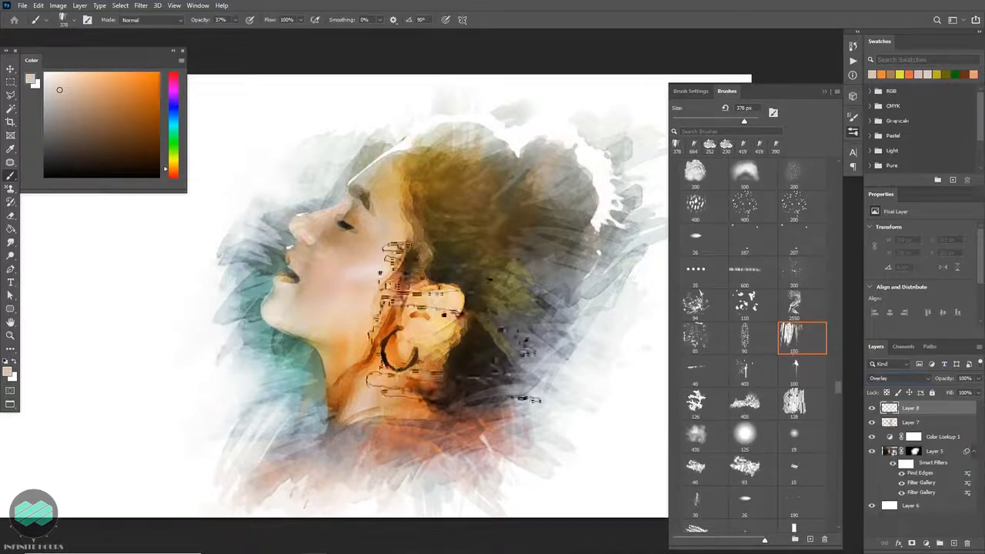
# Choose the 400 brush and paint pale beige strokes over the hair at 370 px, undoing an unwanted stroke
pyautogui.moveTo(838, 387); pyautogui.dragTo(838, 424)
pyautogui.click(797, 398)
pyautogui.moveTo(477, 316); pyautogui.dragTo(464, 316)
pyautogui.hotkey('ctrl', 'z')
pyautogui.click(356, 302)
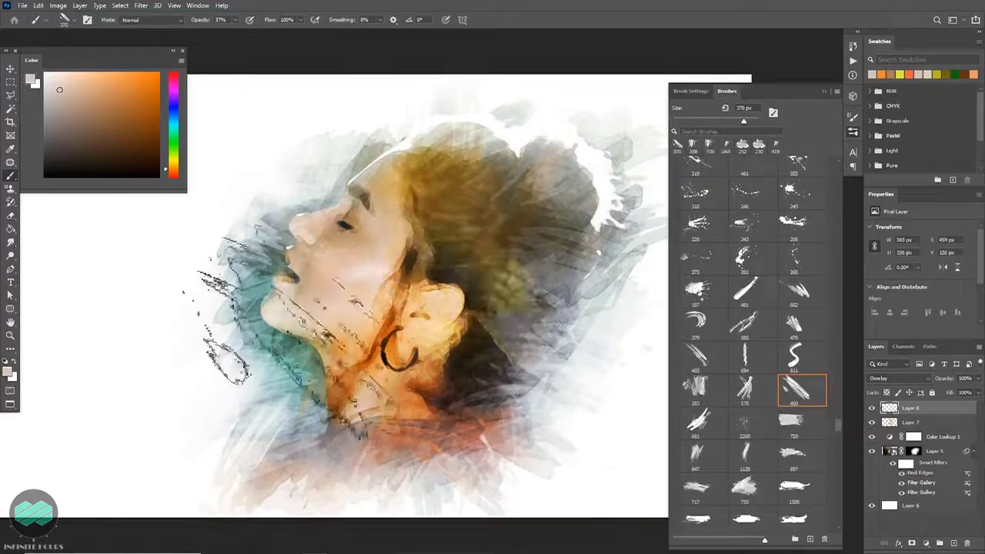
# Switch to a soft round brush at 66% opacity, pick orange and size the brush over the temple
pyautogui.rightClick(291, 254)
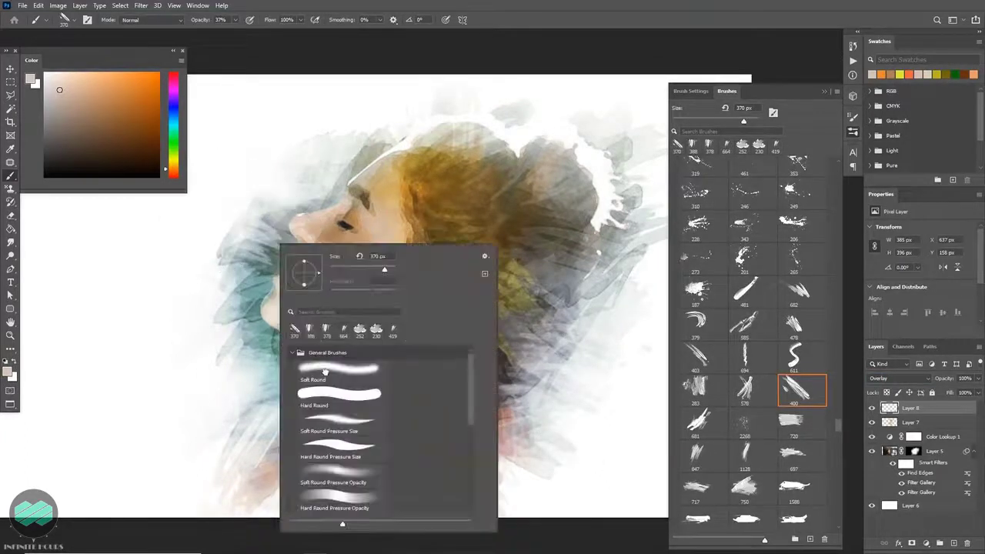
pyautogui.click(291, 206)
pyautogui.moveTo(230, 154); pyautogui.dragTo(211, 156)
pyautogui.moveTo(337, 227)
pyautogui.mouseDown()
pyautogui.moveTo(281, 228)
pyautogui.moveTo(360, 227)
pyautogui.mouseUp()
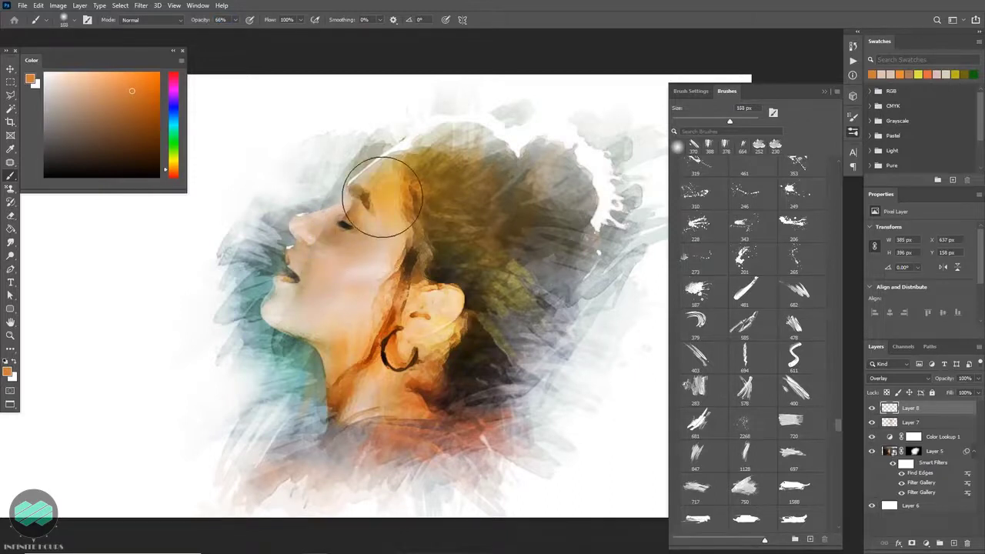
# Choose a light purple and tint the temple and cheek with the soft round brush, lowering its opacity to 47%
pyautogui.moveTo(169, 172); pyautogui.dragTo(171, 100)
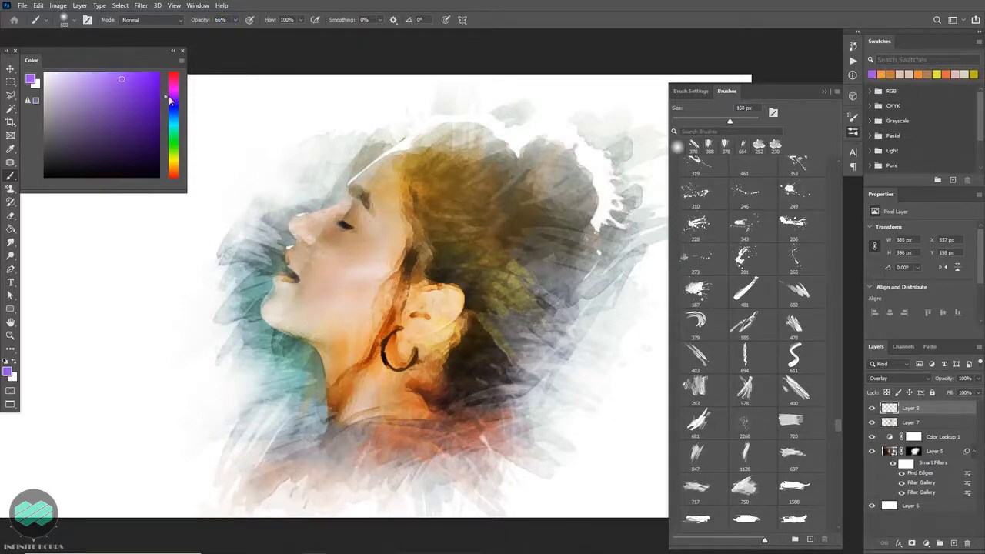
pyautogui.click(331, 231)
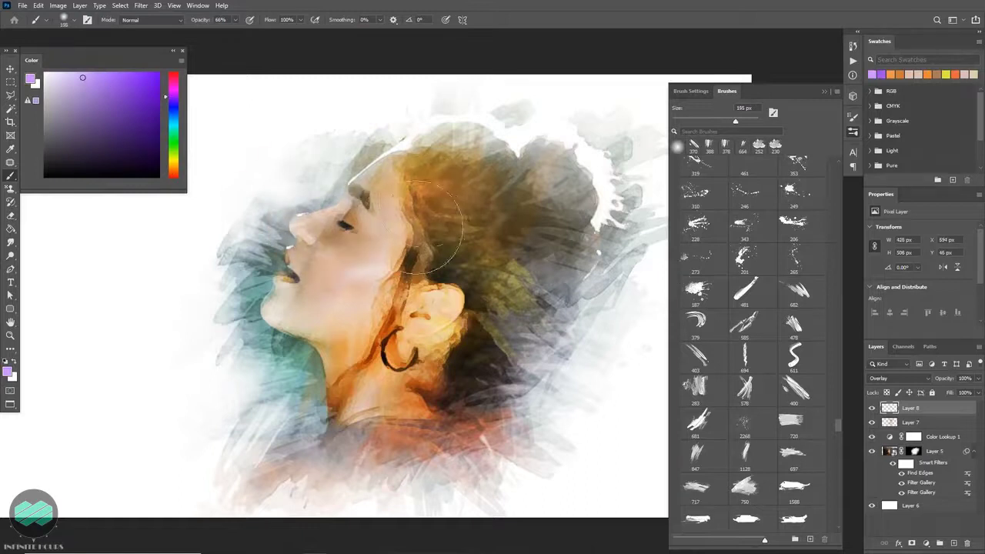
pyautogui.moveTo(416, 265)
pyautogui.mouseDown()
pyautogui.moveTo(384, 296)
pyautogui.moveTo(427, 300)
pyautogui.mouseUp()
pyautogui.moveTo(195, 26); pyautogui.dragTo(187, 25)
pyautogui.moveTo(388, 246)
pyautogui.mouseDown()
pyautogui.moveTo(409, 246)
pyautogui.moveTo(392, 246)
pyautogui.mouseUp()
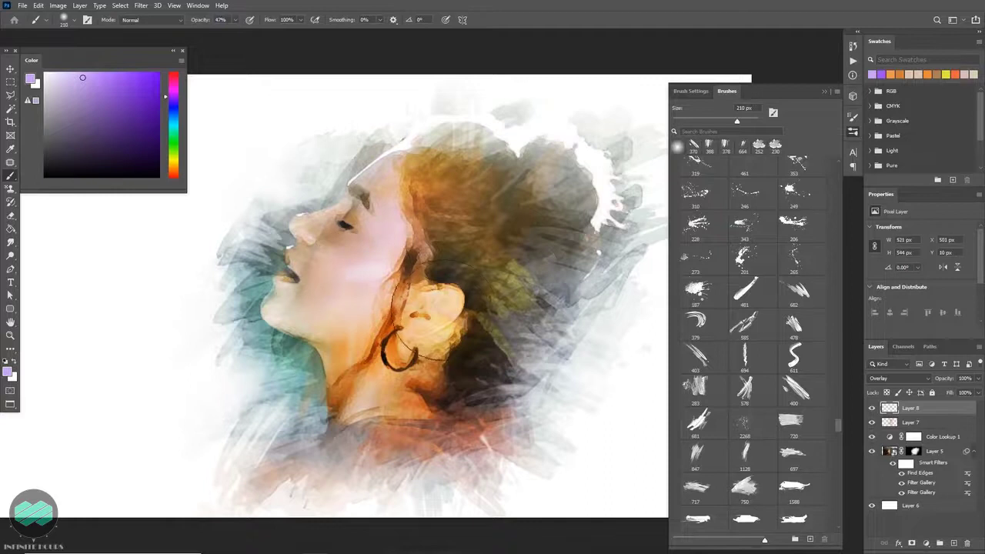
pyautogui.hotkey('ctrl', 'z')
pyautogui.moveTo(400, 267); pyautogui.dragTo(374, 266)
# Shift the color to pale green and tint the hair above the forehead and ear
pyautogui.click(173, 142)
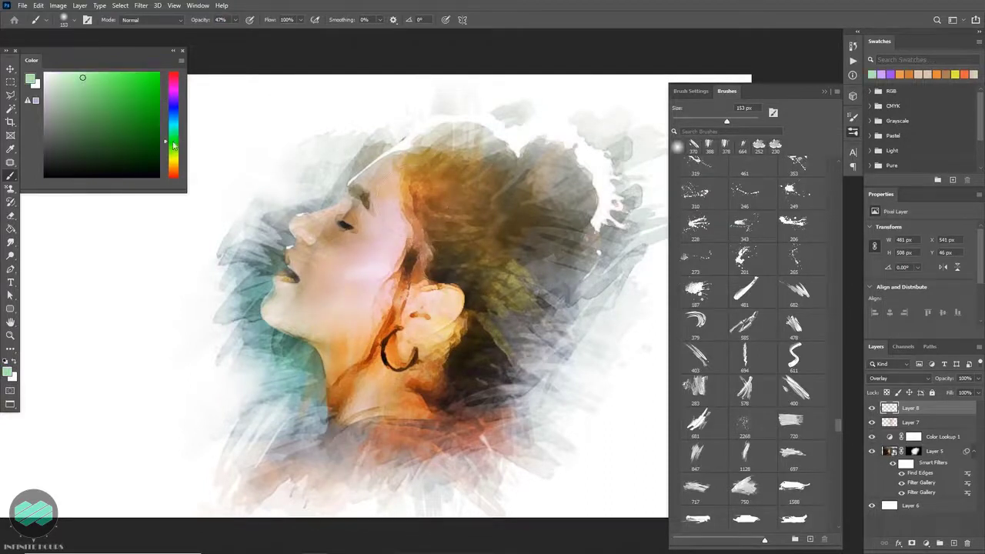
pyautogui.moveTo(455, 166)
pyautogui.mouseDown()
pyautogui.moveTo(496, 196)
pyautogui.moveTo(477, 248)
pyautogui.mouseUp()
# Choose a dark red-brown and paint around the jaw with the soft round brush and the 403 brush at 310 px
pyautogui.click(145, 120)
pyautogui.moveTo(354, 332); pyautogui.dragTo(284, 334)
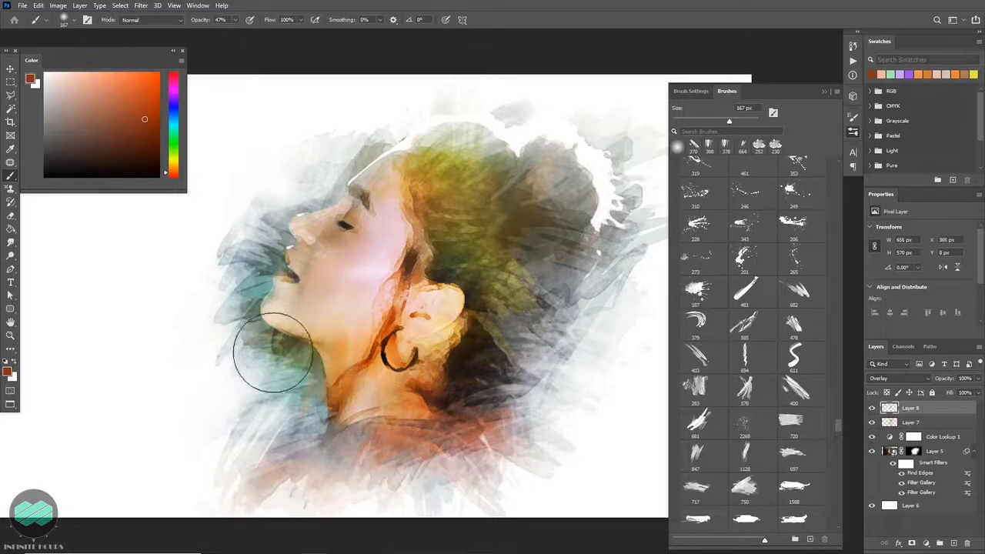
pyautogui.click(703, 357)
pyautogui.moveTo(339, 291); pyautogui.dragTo(308, 292)
pyautogui.click(369, 308)
# Choose the 400 brush at 270 px, rotate it to -47° and paint dark red-brown over the jaw and neck
pyautogui.click(802, 390)
pyautogui.moveTo(351, 319); pyautogui.dragTo(317, 319)
pyautogui.rightClick(346, 302)
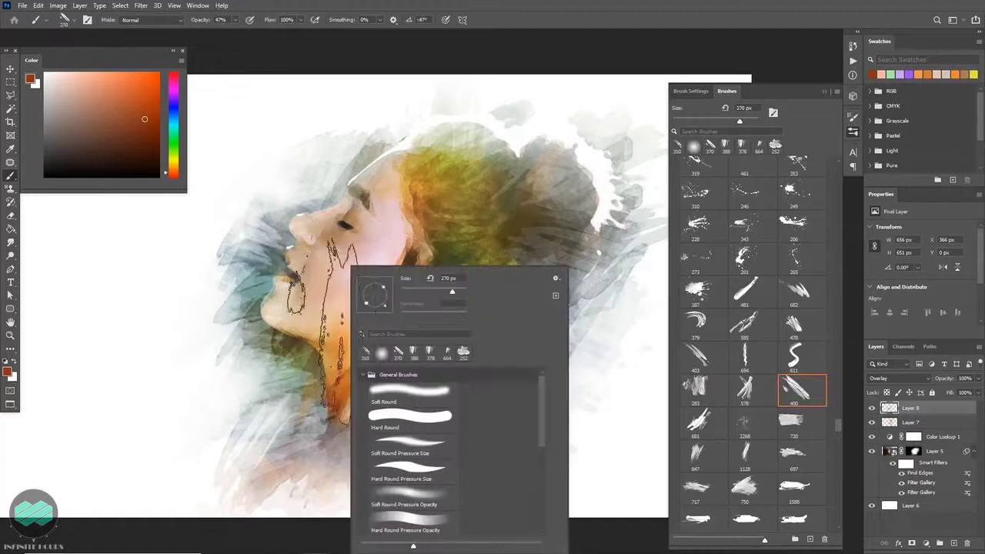
pyautogui.click(325, 332)
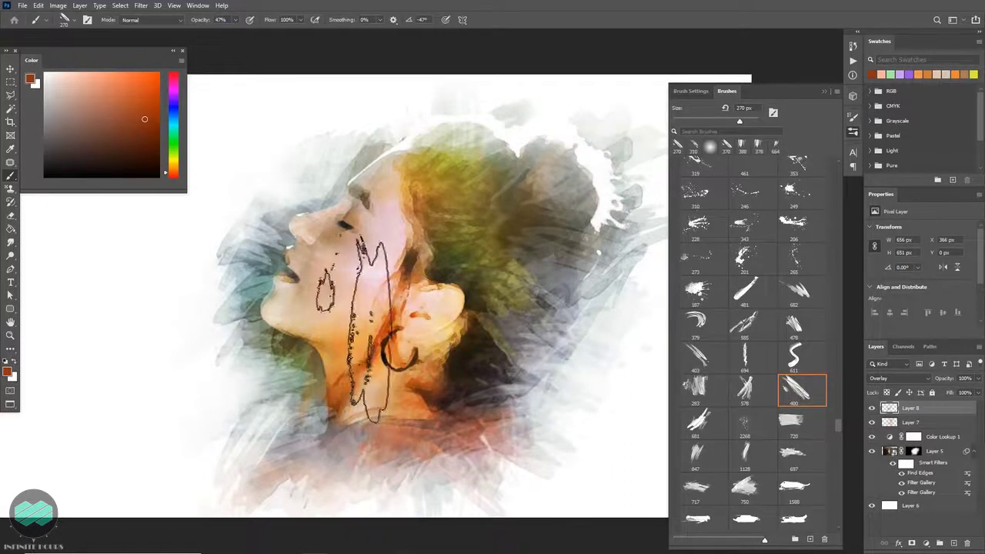
# Select Layer 5's mask and paint watercolor splashes above the nose and forehead at 270 px
pyautogui.click(913, 452)
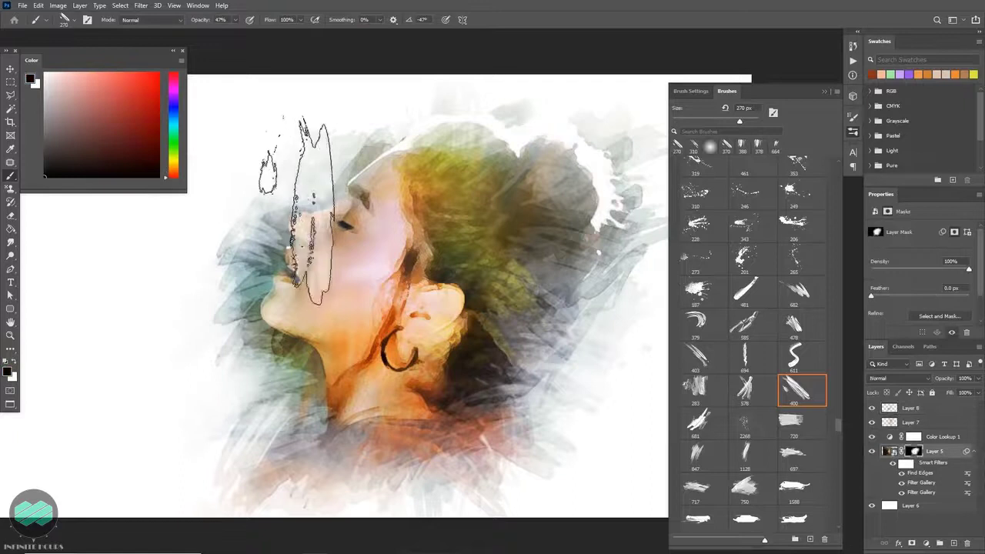
pyautogui.click(311, 196)
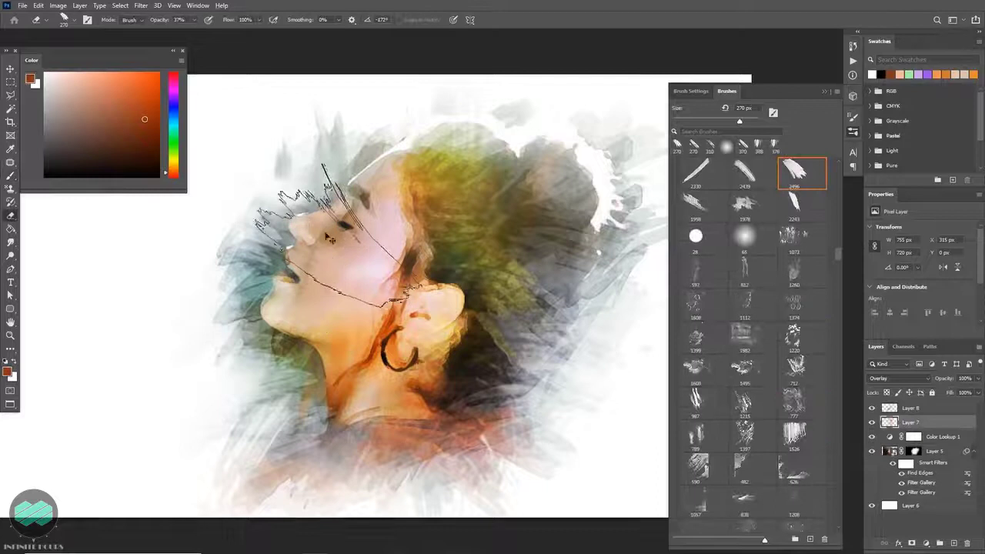
# Erase some of Layer 7's color around the nose with the eraser at 227 px and 37% opacity
pyautogui.moveTo(321, 209); pyautogui.dragTo(305, 208)
pyautogui.click(322, 213)
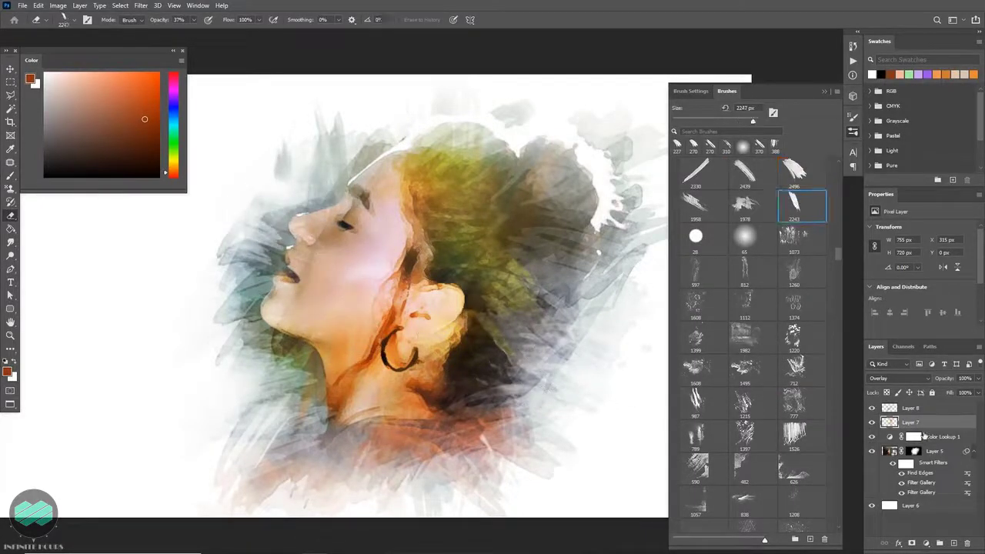
# Paint the hair behind the ear on Layer 7 with the 682 brush at 494 px, reduce it to 405 px and sample gray from the hair
pyautogui.click(12, 175)
pyautogui.moveTo(839, 421); pyautogui.dragTo(839, 424)
pyautogui.click(794, 269)
pyautogui.moveTo(497, 301); pyautogui.dragTo(431, 302)
pyautogui.click(479, 296)
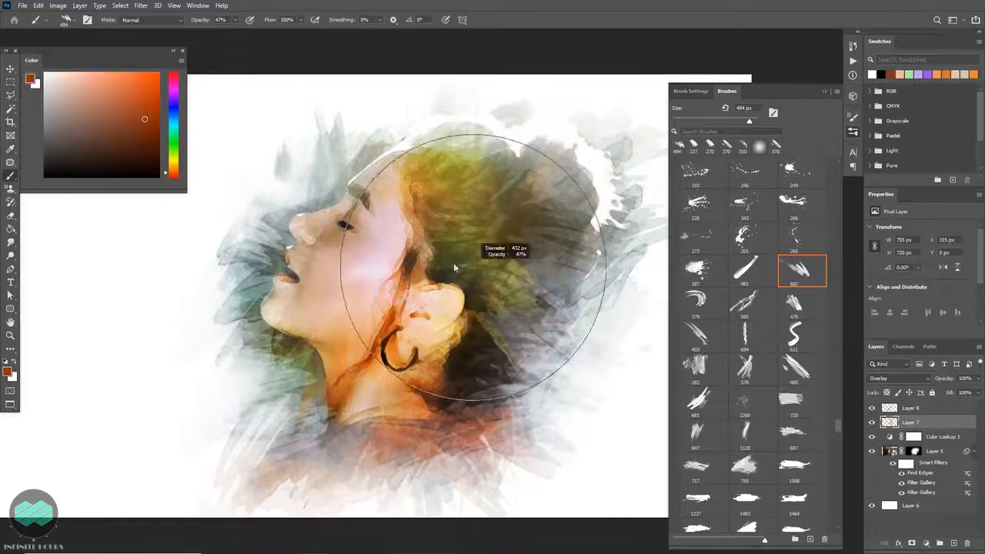
pyautogui.moveTo(454, 267); pyautogui.dragTo(446, 267)
pyautogui.keyDown('alt'); pyautogui.click(514, 328); pyautogui.keyUp('alt')
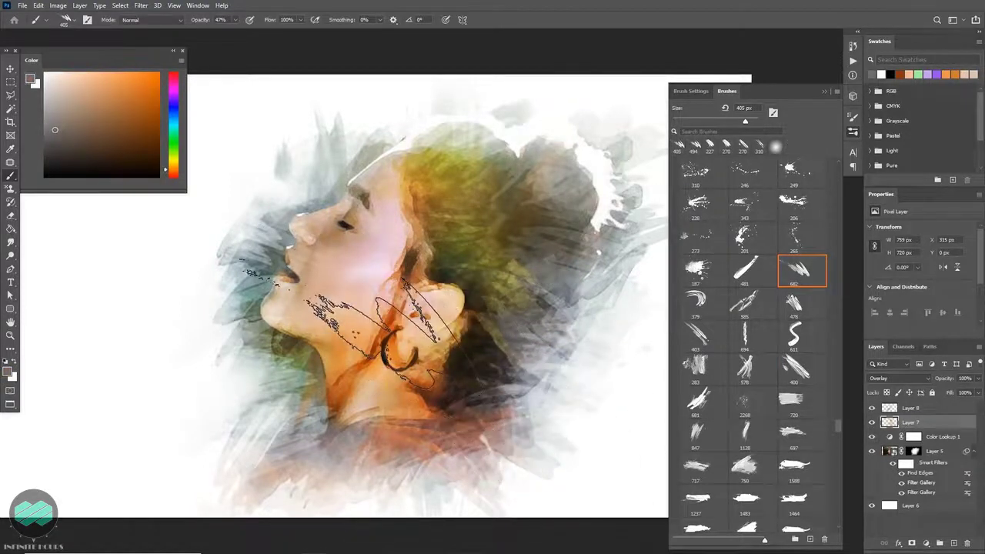
# Choose a soft round brush and try a yellow-orange tint on the face at 187 px and 71% opacity
pyautogui.rightClick(353, 267)
pyautogui.moveTo(321, 197); pyautogui.dragTo(329, 198)
pyautogui.moveTo(320, 211); pyautogui.dragTo(307, 237)
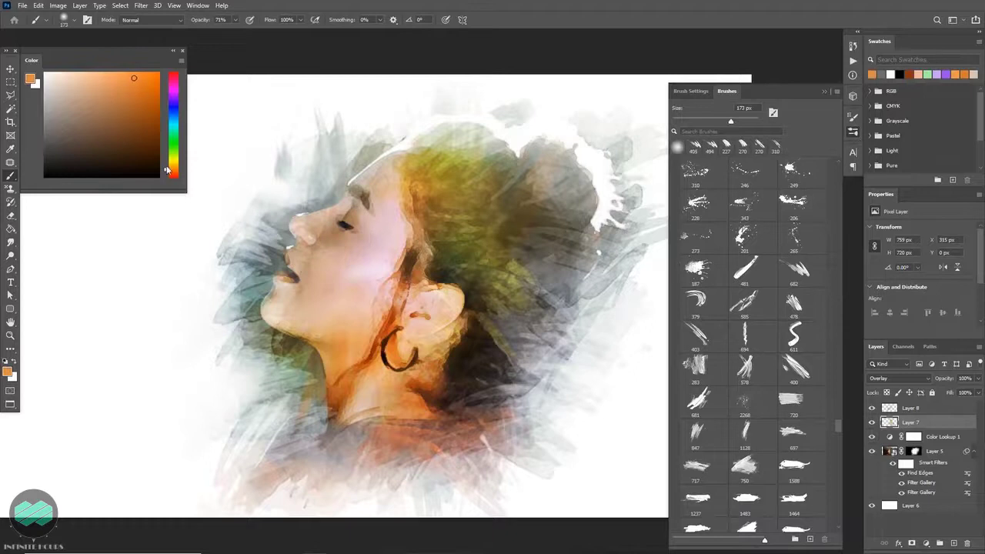
pyautogui.moveTo(167, 170); pyautogui.dragTo(167, 163)
pyautogui.moveTo(312, 224); pyautogui.dragTo(315, 225)
pyautogui.click(336, 243)
pyautogui.hotkey('ctrl', 'z')
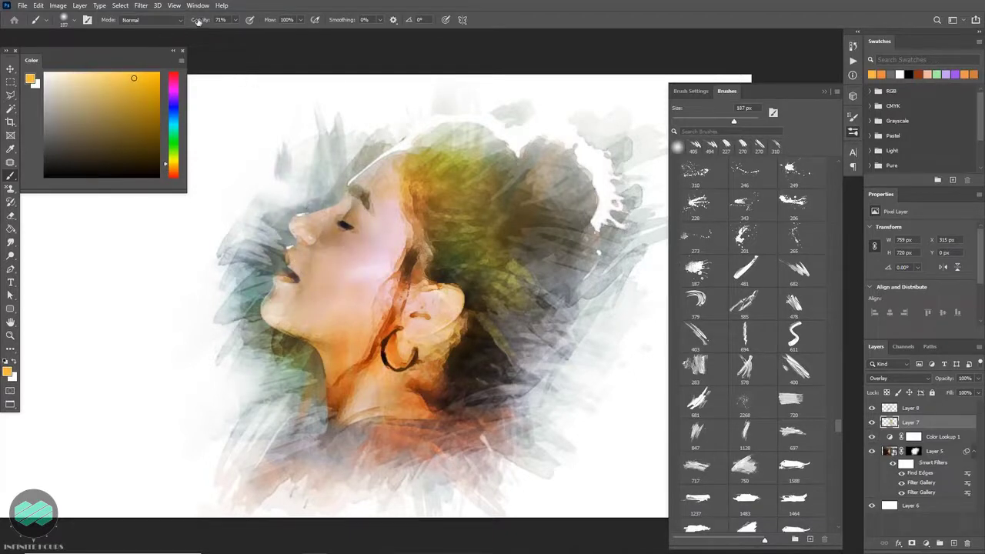
# Change the paint color to dark red-brown and try tinting the face at 253 px and 40% opacity
pyautogui.click(346, 244)
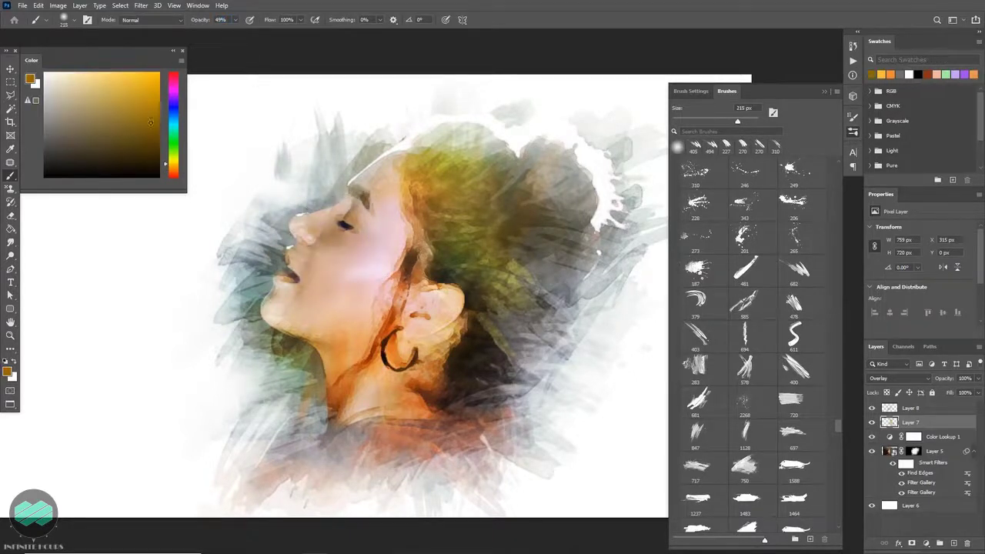
pyautogui.moveTo(151, 122); pyautogui.dragTo(146, 120)
pyautogui.moveTo(174, 165); pyautogui.dragTo(174, 173)
pyautogui.moveTo(341, 243); pyautogui.dragTo(348, 243)
pyautogui.click(348, 244)
pyautogui.hotkey('ctrl', 'z')
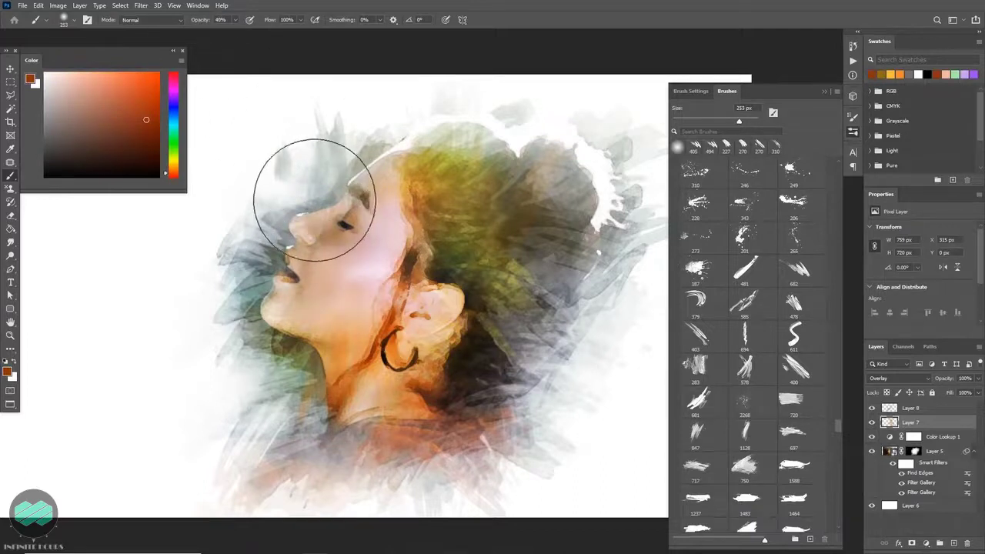
# Tint the nose and mouth area dark red-brown on Layer 7, reducing the soft brush to 180 px and 23% opacity
pyautogui.press('[')
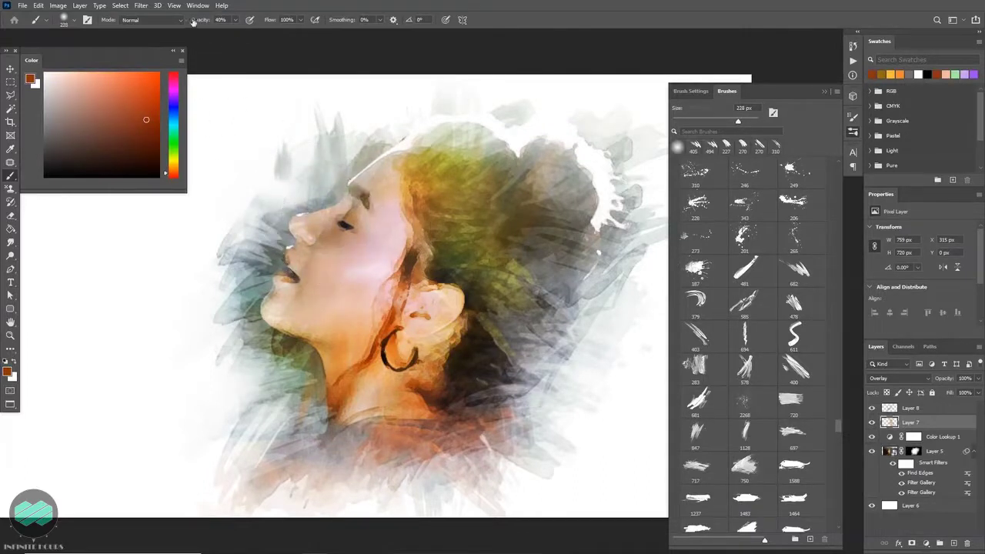
pyautogui.click(321, 206)
pyautogui.hotkey('ctrl', 'z')
pyautogui.moveTo(325, 226); pyautogui.dragTo(310, 229)
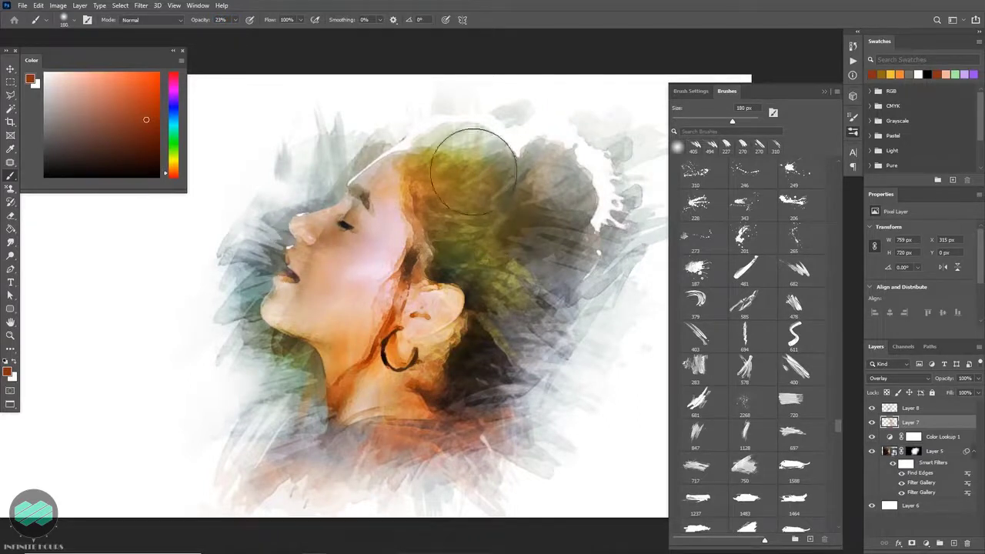
# Add a new layer above Layer 8 and set its blend mode to Overlay
pyautogui.click(955, 543)
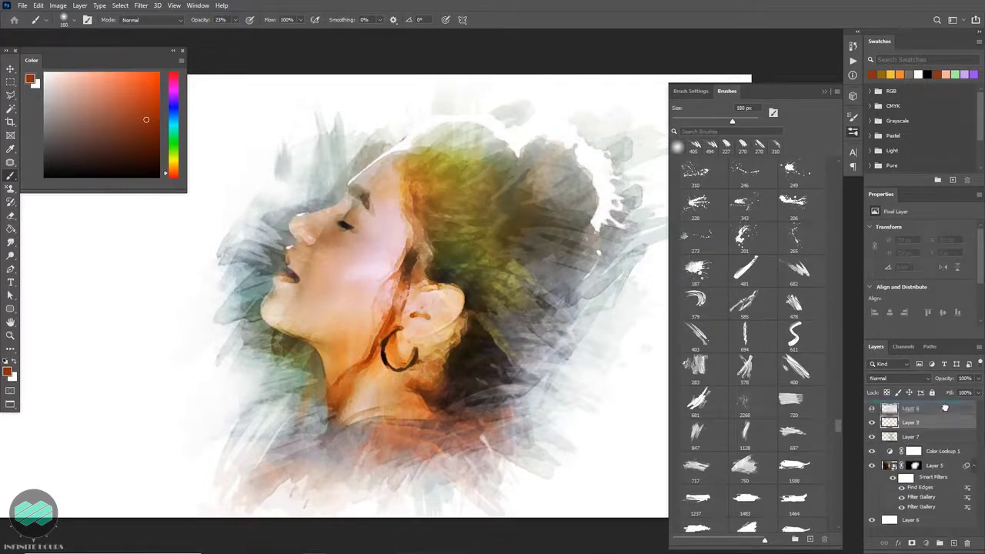
pyautogui.click(920, 378)
pyautogui.click(906, 422)
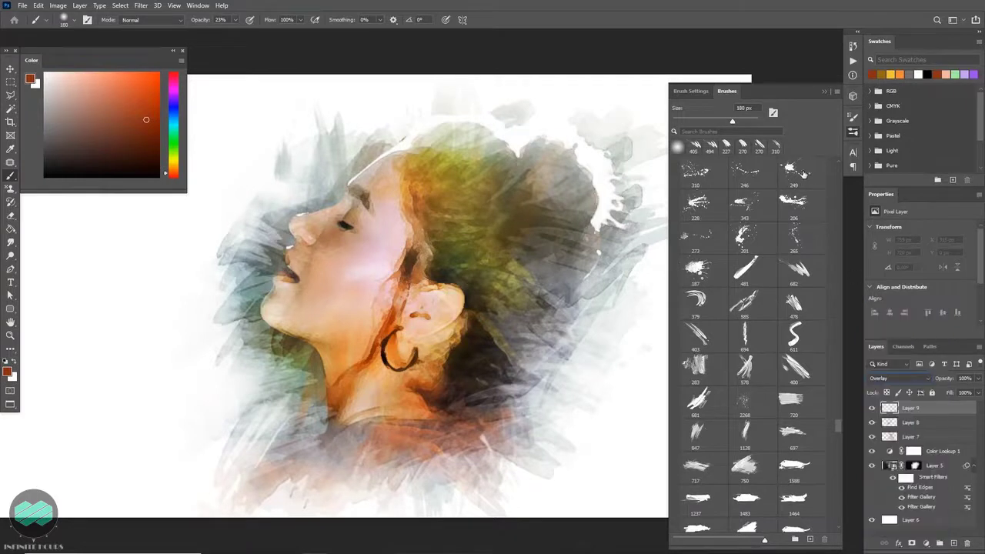
# Spatter dark red-brown over the neck and hair with the 249 brush at 286 px and the first Special Effects 284 brush at 346 px
pyautogui.click(824, 183)
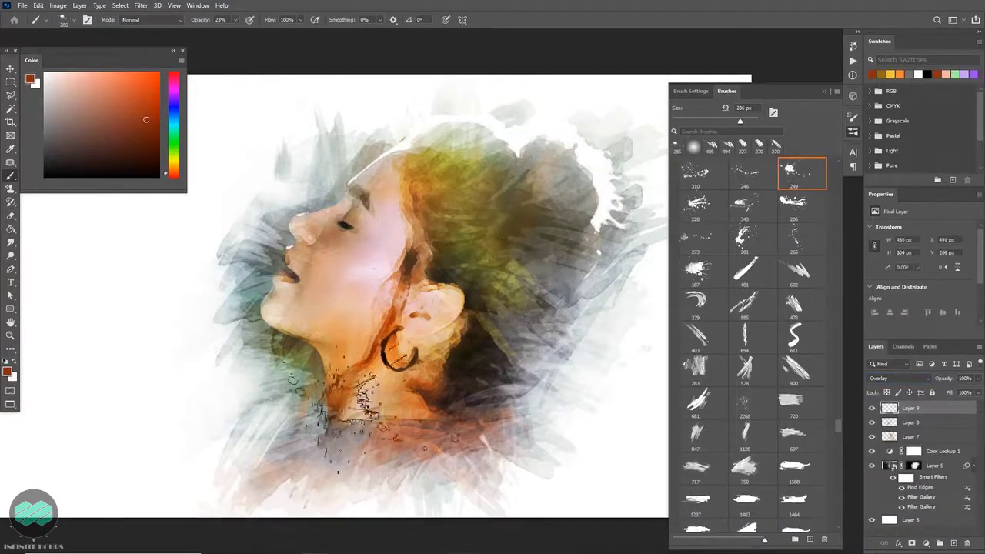
pyautogui.moveTo(247, 368); pyautogui.dragTo(323, 437)
pyautogui.moveTo(840, 427); pyautogui.dragTo(801, 170)
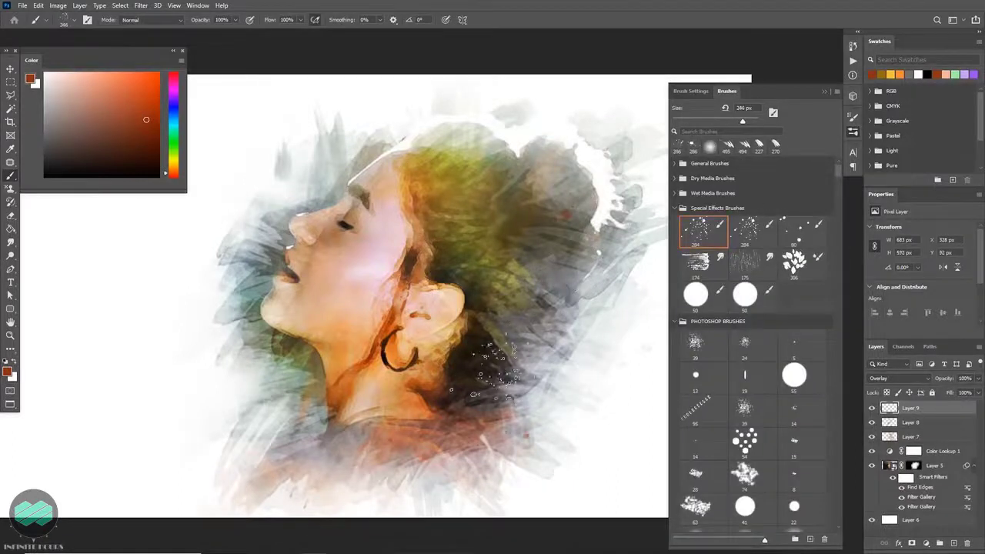
pyautogui.moveTo(477, 394); pyautogui.dragTo(484, 469)
# Spatter the hair and neck on Layer 9 at 361 px with olive and light yellow sampled from the portrait
pyautogui.keyDown('alt'); pyautogui.click(503, 275); pyautogui.keyUp('alt')
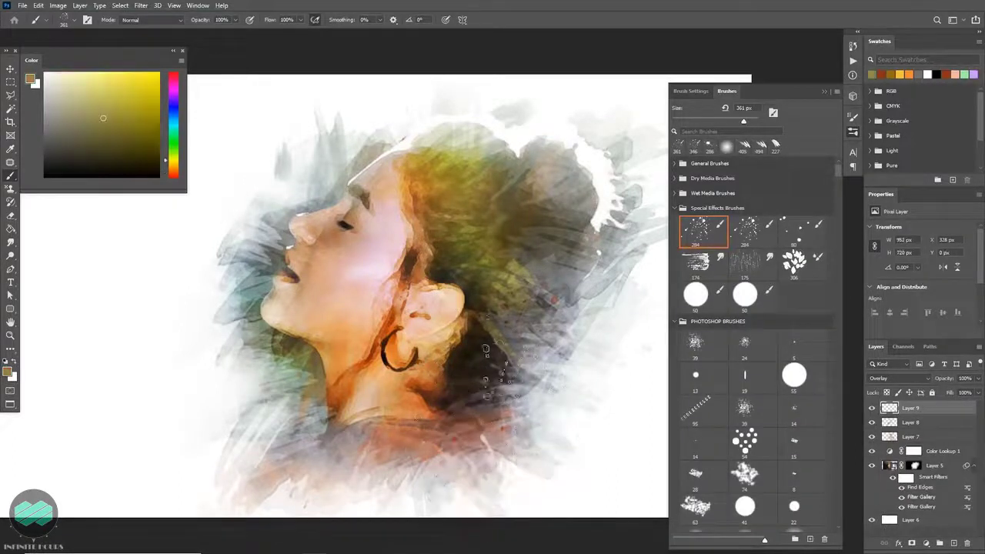
pyautogui.keyDown('alt'); pyautogui.click(425, 313); pyautogui.keyUp('alt')
pyautogui.moveTo(319, 399)
pyautogui.mouseDown()
pyautogui.moveTo(246, 389)
pyautogui.moveTo(214, 408)
pyautogui.mouseUp()
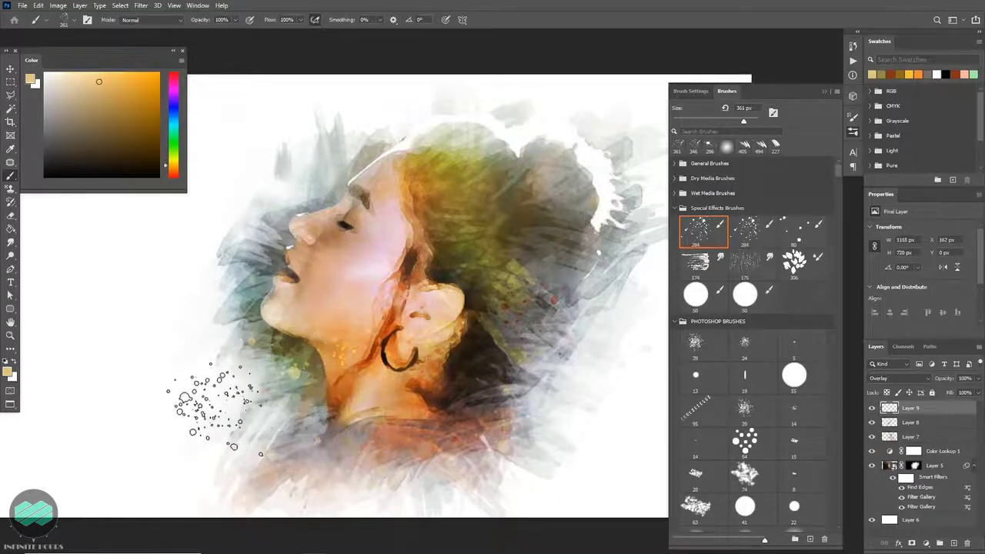
# Spatter the hair with colors sampled from the forehead and hair, using the second Special Effects 284 brush at 319 px
pyautogui.keyDown('alt'); pyautogui.click(387, 171); pyautogui.keyUp('alt')
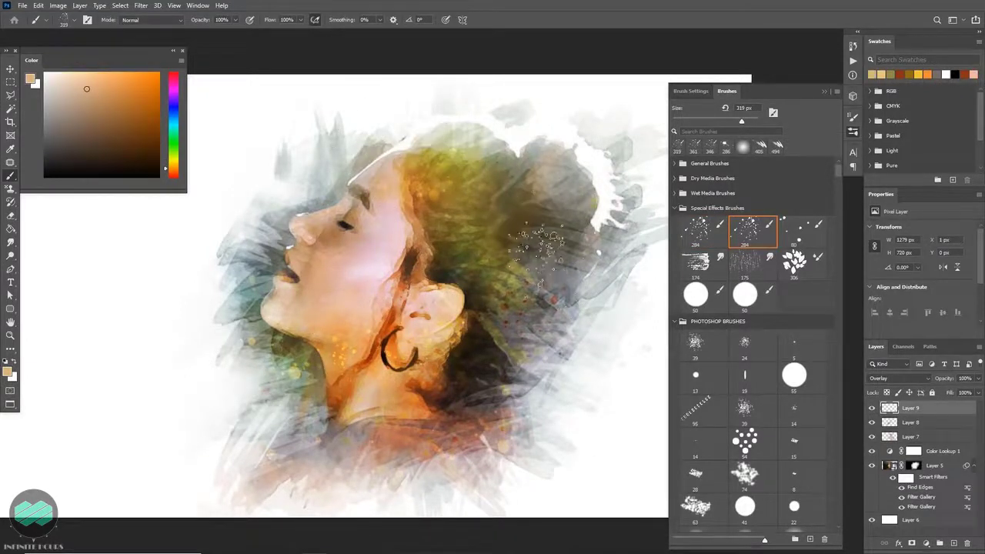
pyautogui.keyDown('alt'); pyautogui.click(531, 219); pyautogui.keyUp('alt')
pyautogui.keyDown('alt'); pyautogui.click(511, 284); pyautogui.keyUp('alt')
pyautogui.moveTo(513, 279); pyautogui.dragTo(520, 248)
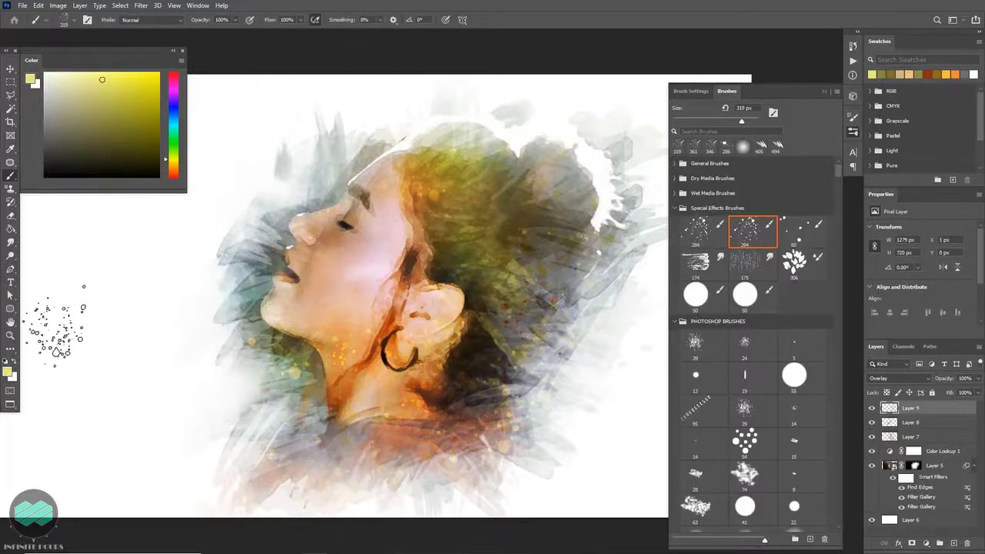
# Spatter dark gray over the portrait at 331 px with the second Special Effects 284 brush
pyautogui.keyDown('alt'); pyautogui.rightClick(205, 321); pyautogui.keyUp('alt')
pyautogui.click(208, 361)
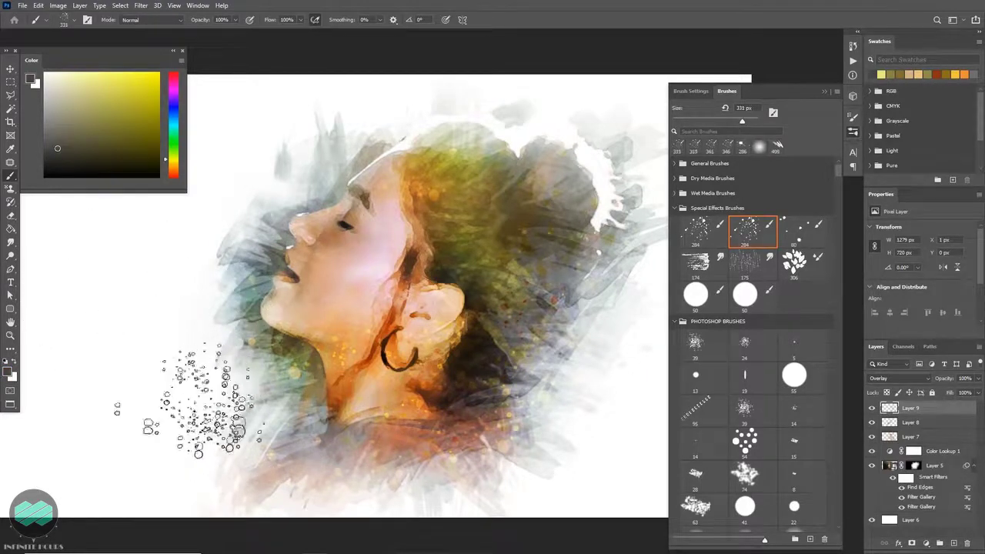
pyautogui.click(386, 439)
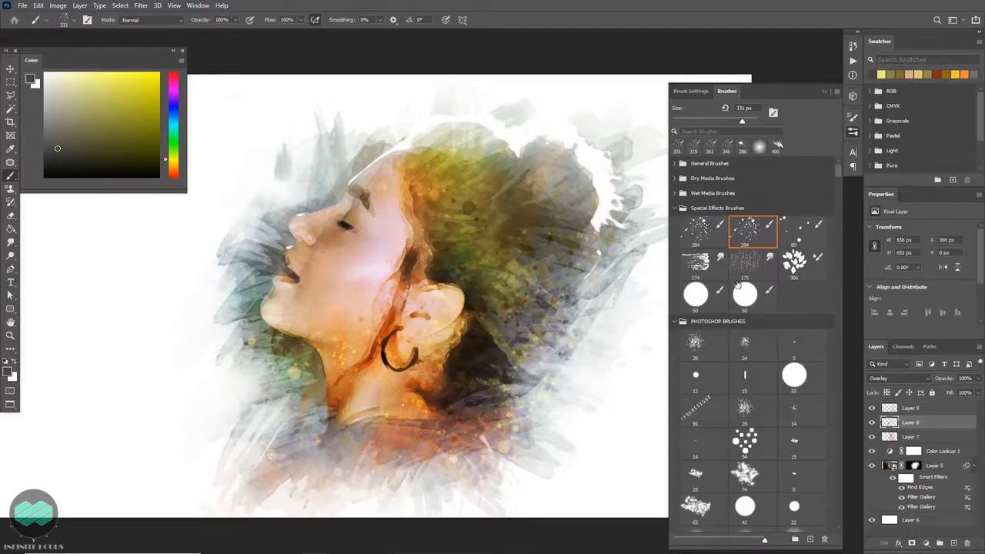
# Try texturing the hair in bright yellow on Layer 8 with the 200 brush at 303 px
pyautogui.scroll(-10, 737, 284)
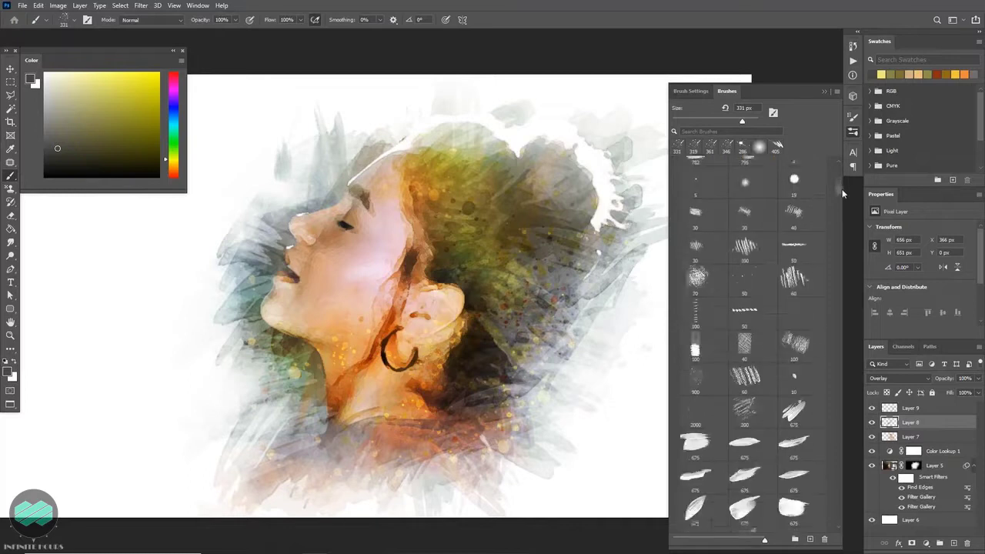
pyautogui.scroll(-3, 843, 193)
pyautogui.click(751, 302)
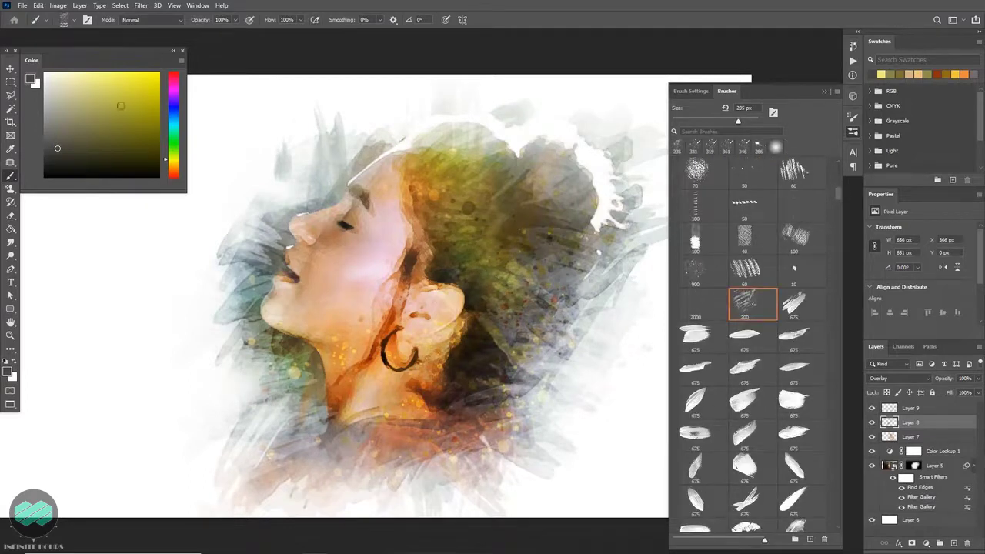
pyautogui.moveTo(488, 230); pyautogui.dragTo(524, 233)
pyautogui.click(502, 261)
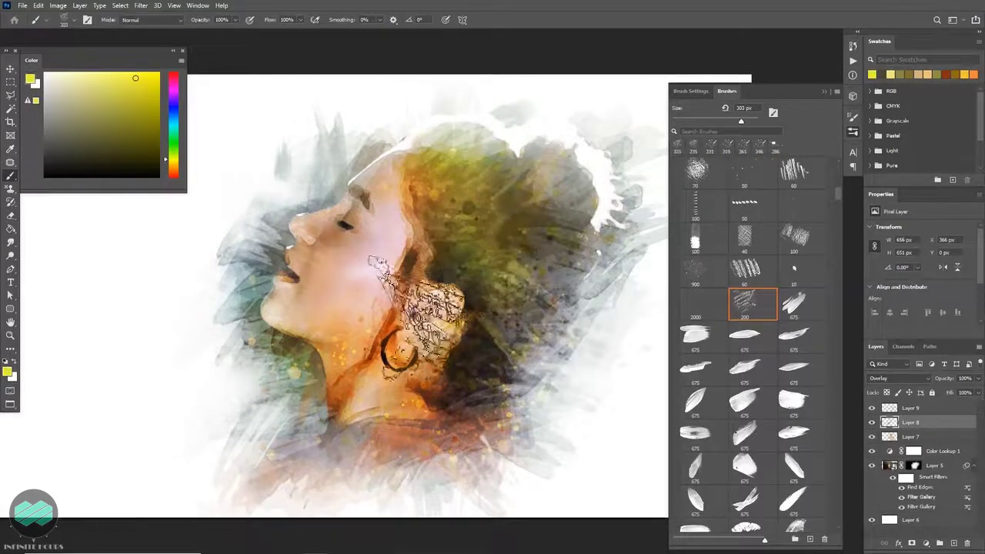
pyautogui.hotkey('ctrl', 'z')
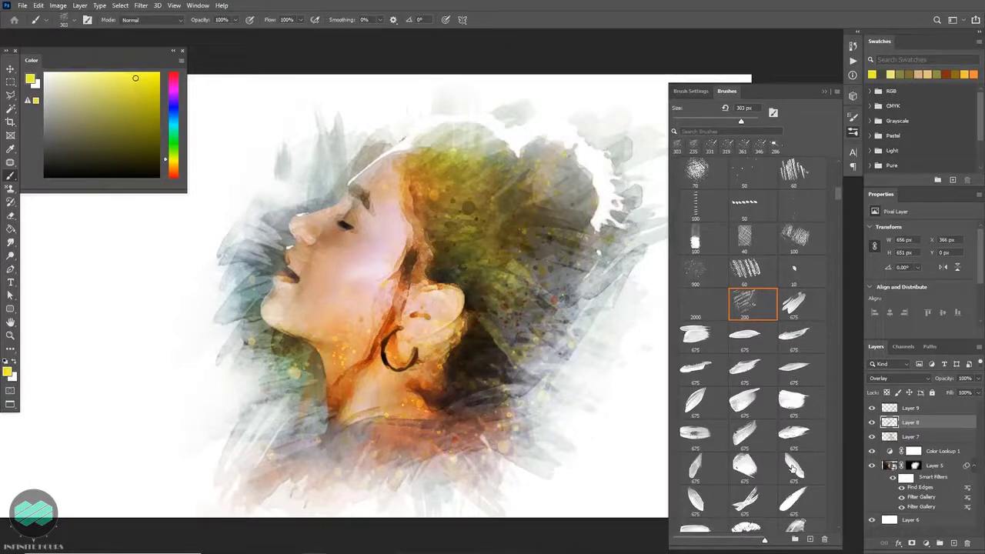
# Paint yellow strokes through the hair on Layer 8 with the tapered 675 brush at 43% opacity, rotated to 83° and reduced to 152 px
pyautogui.rightClick(461, 248)
pyautogui.moveTo(517, 222); pyautogui.dragTo(420, 263)
pyautogui.hotkey('ctrl', 'z')
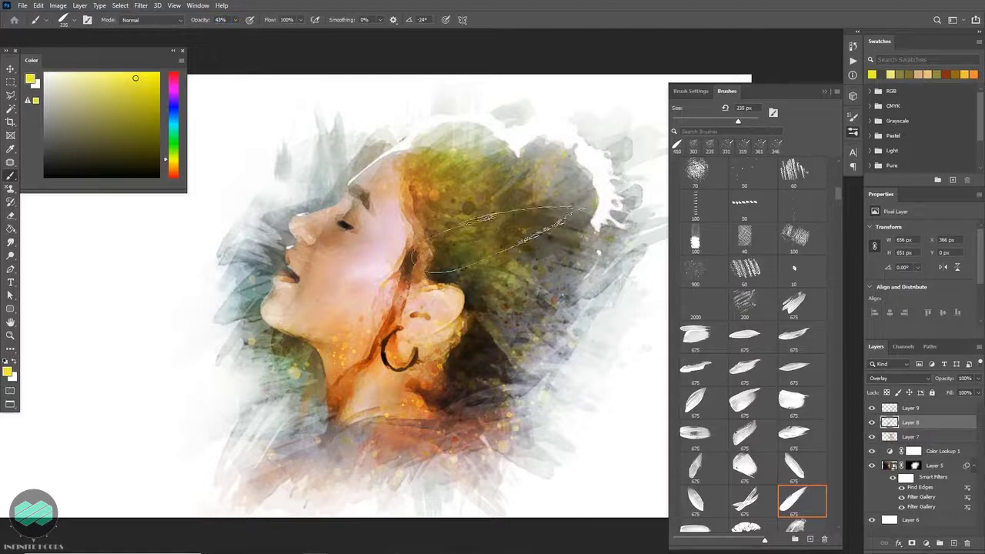
pyautogui.rightClick(506, 236)
pyautogui.moveTo(611, 259); pyautogui.dragTo(604, 260)
pyautogui.click(484, 305)
pyautogui.hotkey('ctrl', 'z')
pyautogui.moveTo(528, 272); pyautogui.dragTo(513, 273)
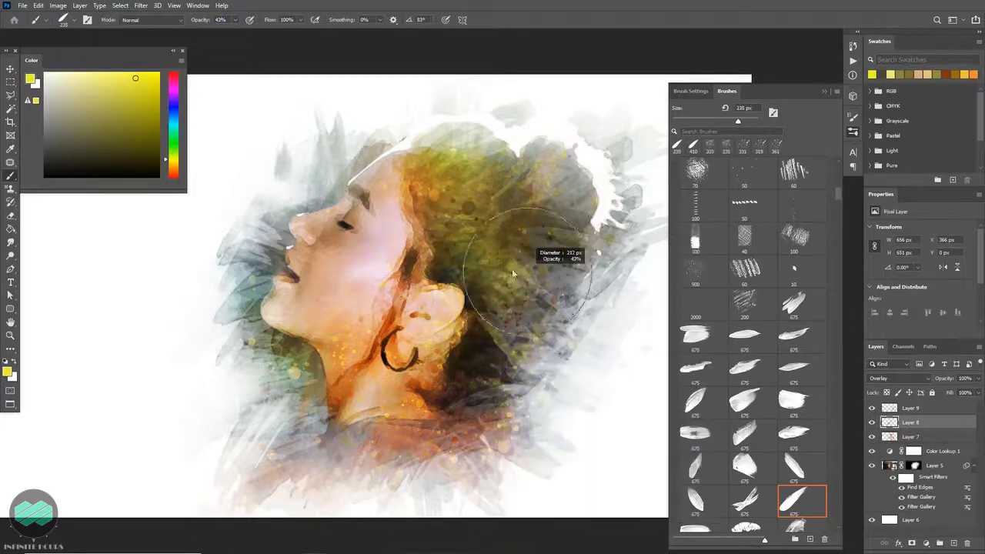
# Paint yellow over the hair behind the ear with the broad bristle 675 brush rotated to 168°
pyautogui.click(702, 336)
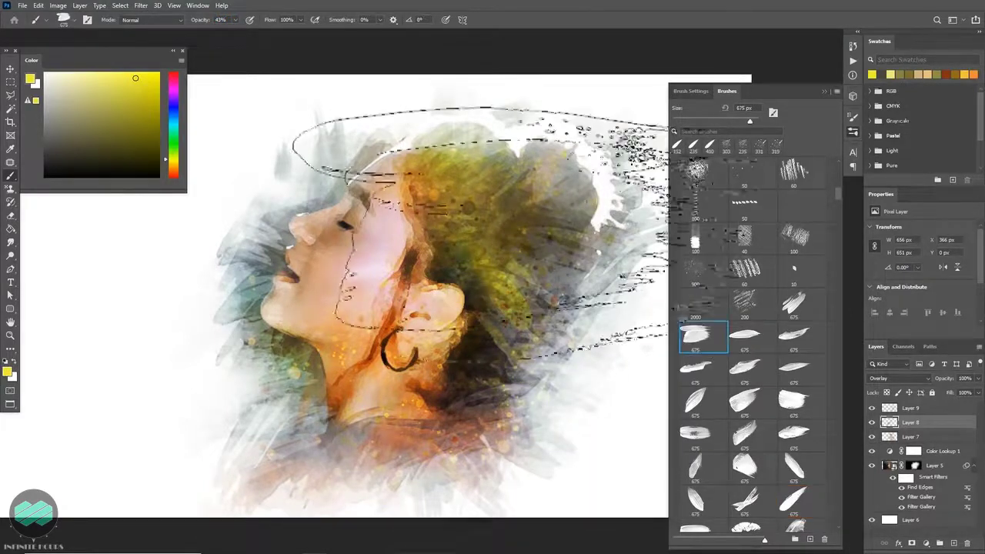
pyautogui.rightClick(501, 214)
pyautogui.moveTo(538, 244); pyautogui.dragTo(446, 225)
pyautogui.click(531, 245)
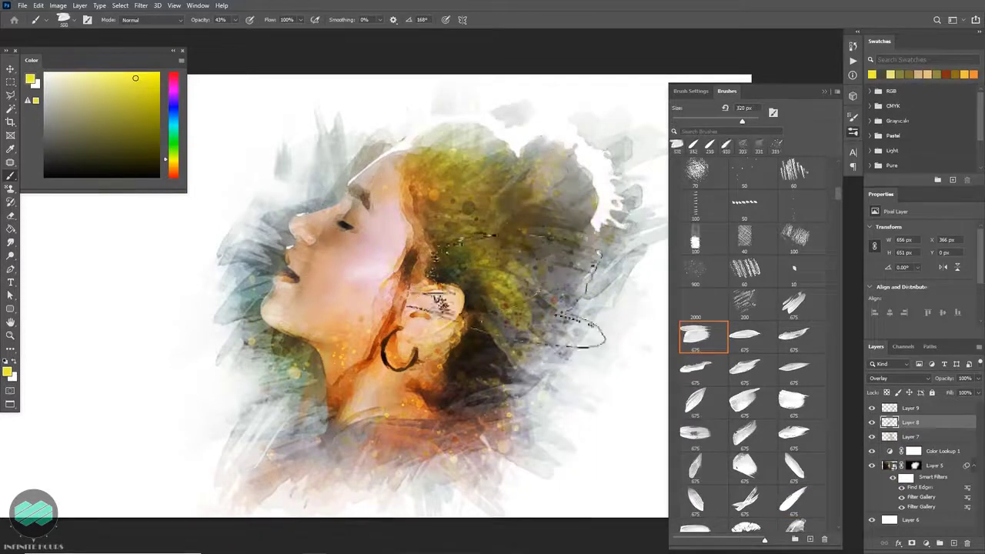
# Choose the 675 brush with separate slanted streaks and try pale peach strokes along the jaw
pyautogui.scroll(-8, 740, 410)
pyautogui.scroll(-3, 741, 410)
pyautogui.click(801, 336)
pyautogui.moveTo(466, 266); pyautogui.dragTo(431, 262)
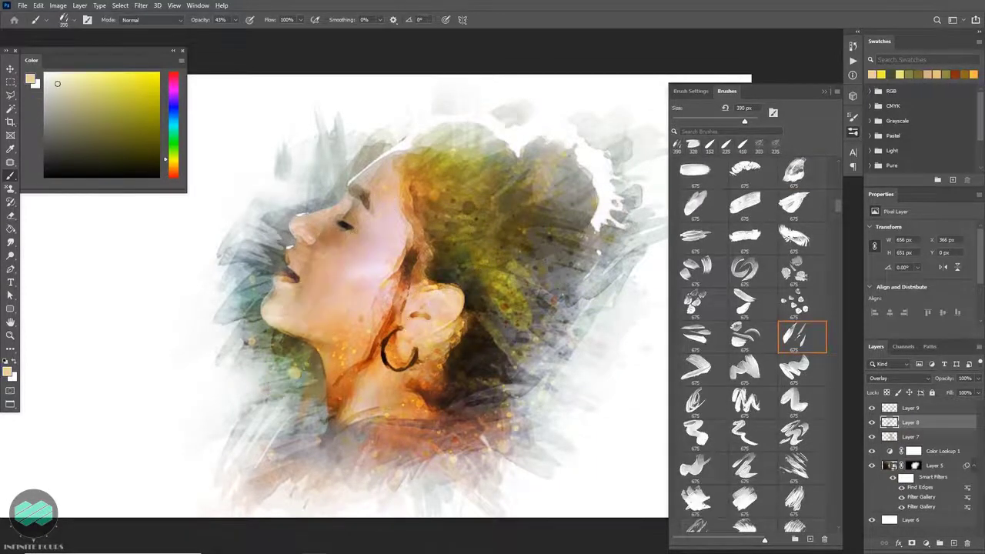
pyautogui.click(332, 332)
pyautogui.hotkey('ctrl', 'z')
# Paint pale cream streaks on the neck, reducing the streak brush to 127 px and rotating it to -25°
pyautogui.moveTo(361, 356); pyautogui.dragTo(340, 352)
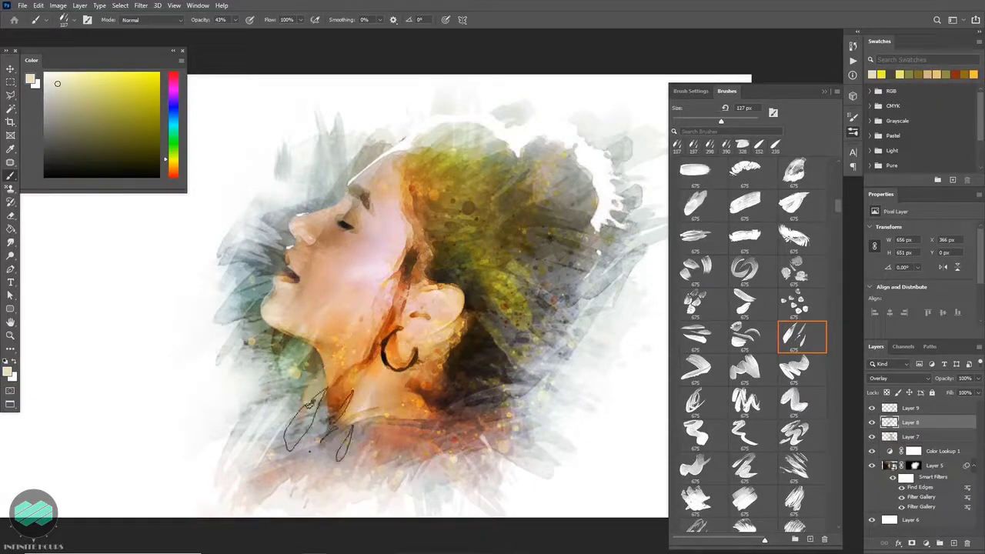
pyautogui.rightClick(413, 397)
pyautogui.click(377, 383)
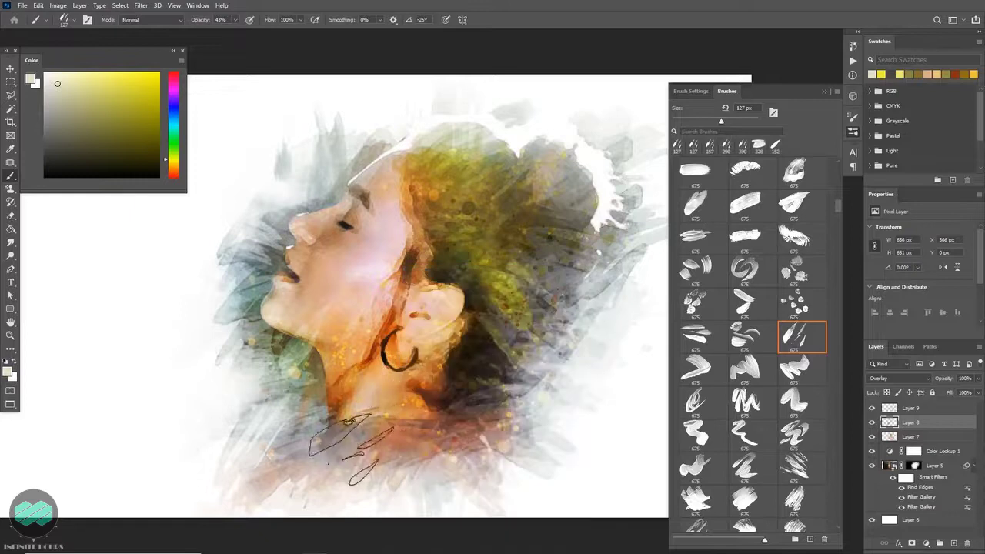
# Select Layer 5's mask and paint white streaks at the base of the neck at 272 px and 195 px
pyautogui.press(']')
pyautogui.press(']')
pyautogui.press(']')
pyautogui.click(915, 466)
pyautogui.press(']')
pyautogui.click(316, 453)
pyautogui.press('[')
pyautogui.click(331, 444)
# Switch to the slanted hatch 675 brush and paint Layer 5's mask behind the neck at 380 px
pyautogui.click(808, 466)
pyautogui.moveTo(537, 465)
pyautogui.mouseDown()
pyautogui.moveTo(519, 446)
pyautogui.moveTo(497, 450)
pyautogui.mouseUp()
pyautogui.click(505, 413)
# Reveal more of the shoulder on Layer 5's mask with the hatch brush at 235 px, rotated to -137°
pyautogui.rightClick(420, 375)
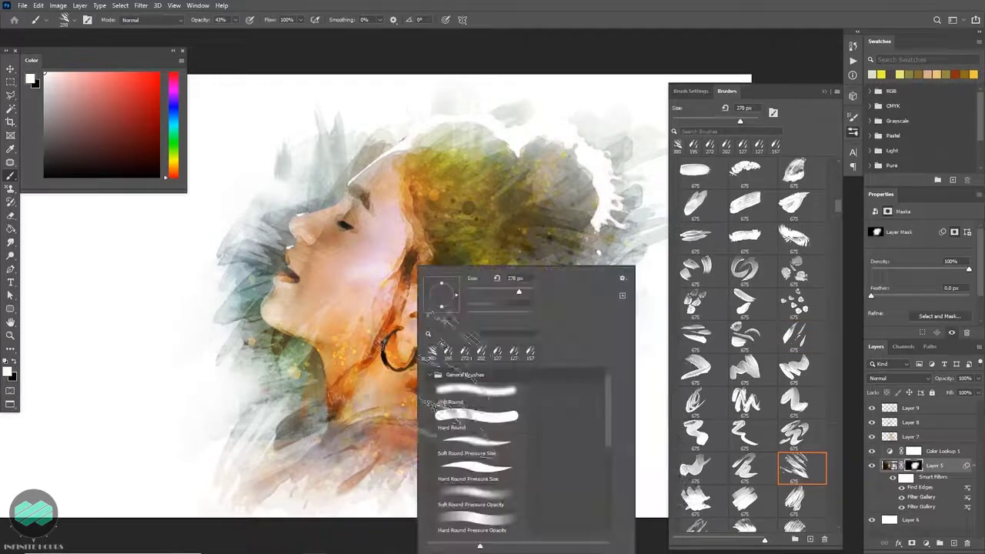
pyautogui.click(316, 445)
pyautogui.press('[')
pyautogui.rightClick(394, 404)
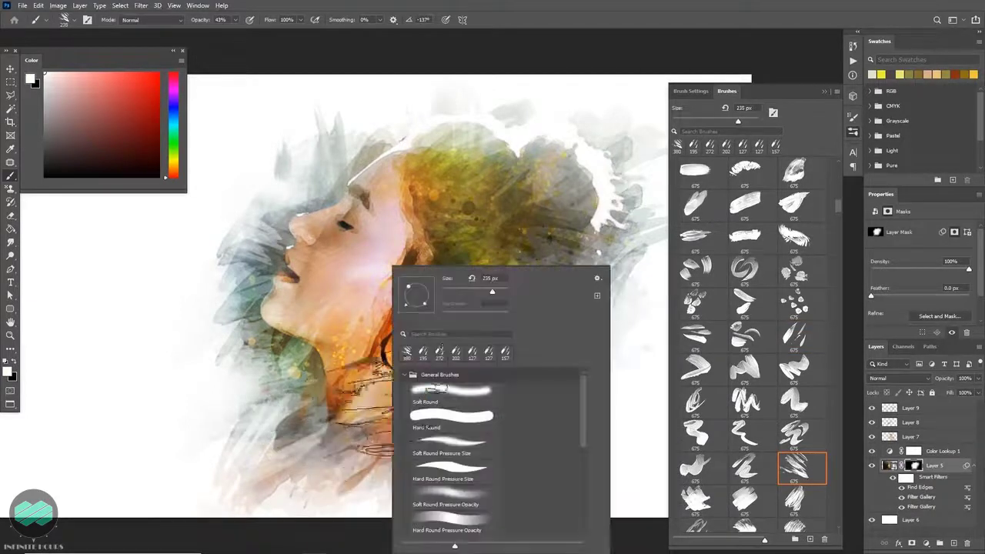
pyautogui.click(369, 466)
pyautogui.click(304, 470)
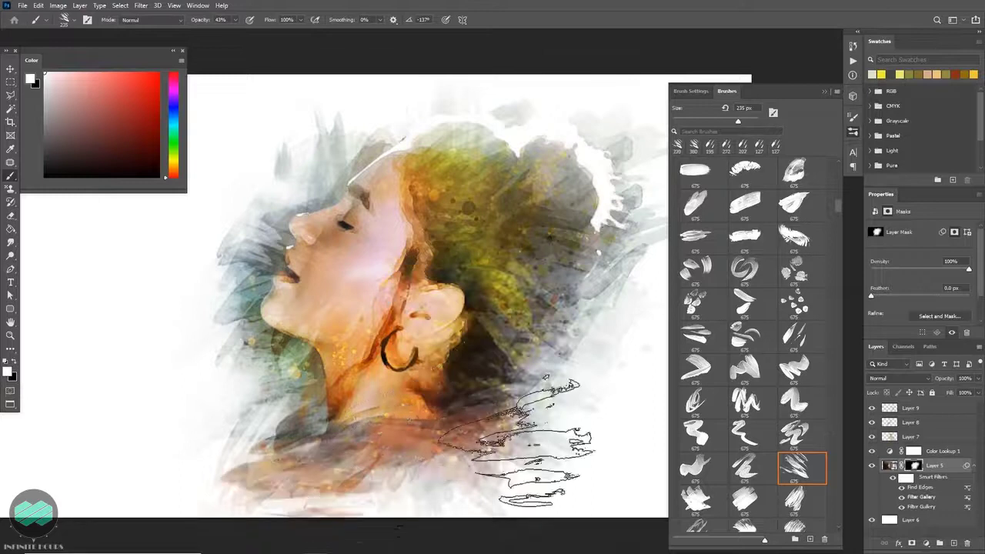
# Paint the neck base and shoulder on Layer 5's mask with the dense vertical-stroke 675 brush at 295 px, rotated to -17°
pyautogui.scroll(-1, 772, 438)
pyautogui.click(803, 460)
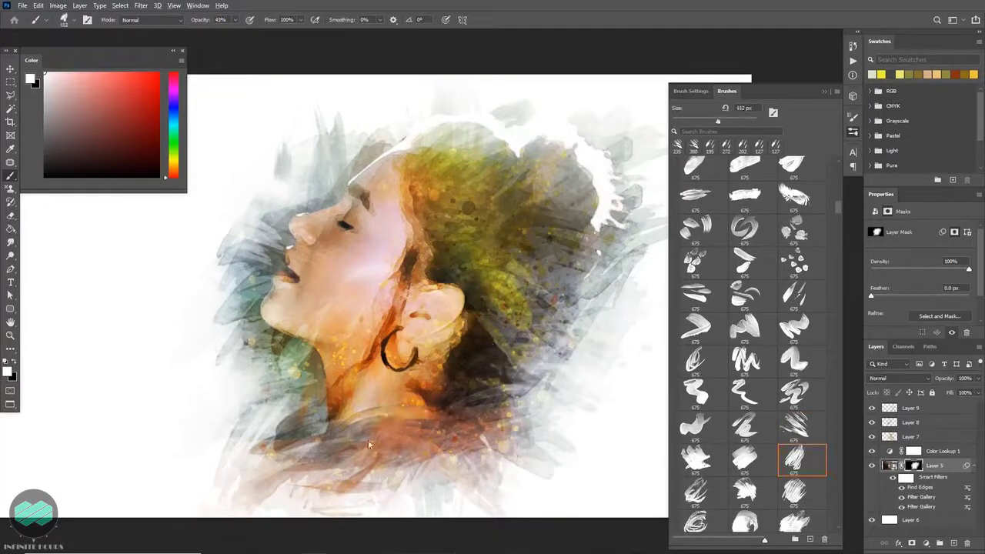
pyautogui.click(453, 392)
pyautogui.press(']')
pyautogui.rightClick(416, 318)
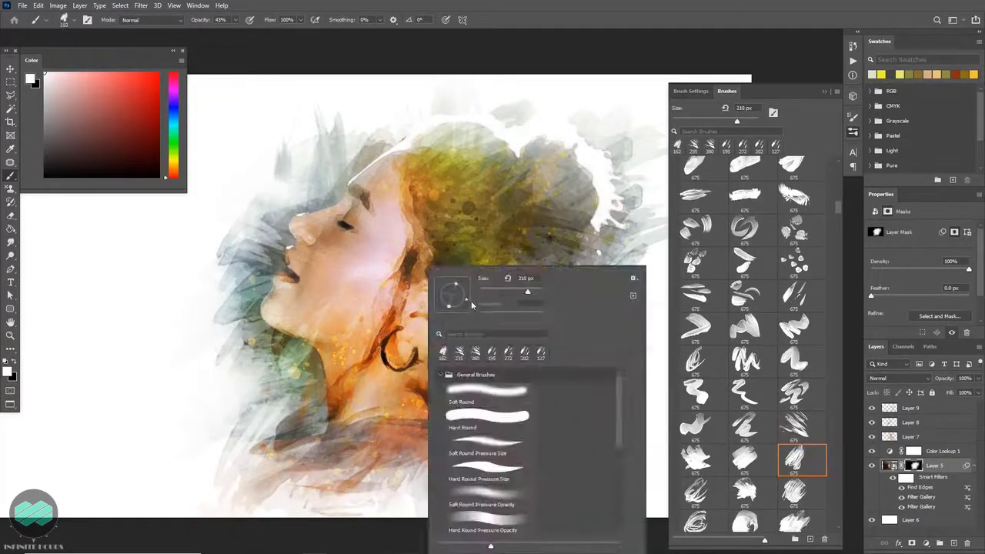
pyautogui.click(471, 301)
pyautogui.moveTo(339, 464); pyautogui.dragTo(358, 464)
pyautogui.click(351, 475)
pyautogui.click(315, 450)
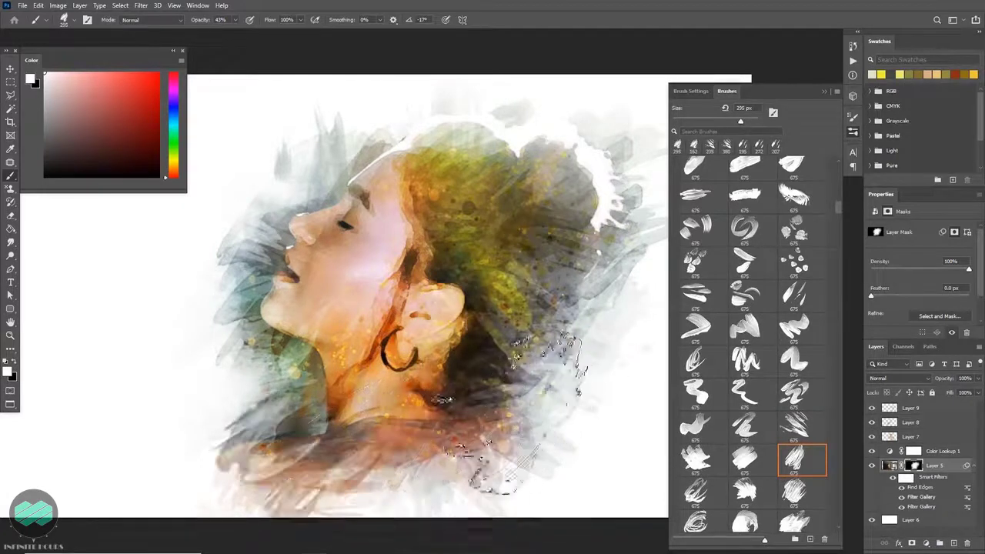
# Paint Layer 5's mask behind the shoulder with the dense vertical-stroke 675 brush at 247 px, rotating it to 149°, 115° and 90°
pyautogui.rightClick(543, 415)
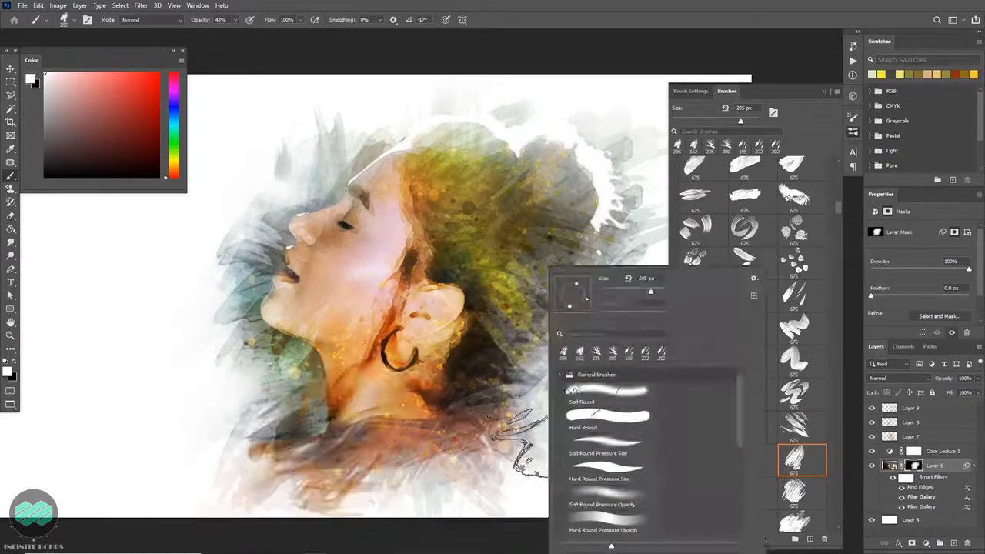
pyautogui.moveTo(510, 403)
pyautogui.mouseDown()
pyautogui.moveTo(494, 403)
pyautogui.moveTo(556, 402)
pyautogui.mouseUp()
pyautogui.rightClick(519, 401)
pyautogui.rightClick(556, 402)
pyautogui.moveTo(576, 298); pyautogui.dragTo(577, 304)
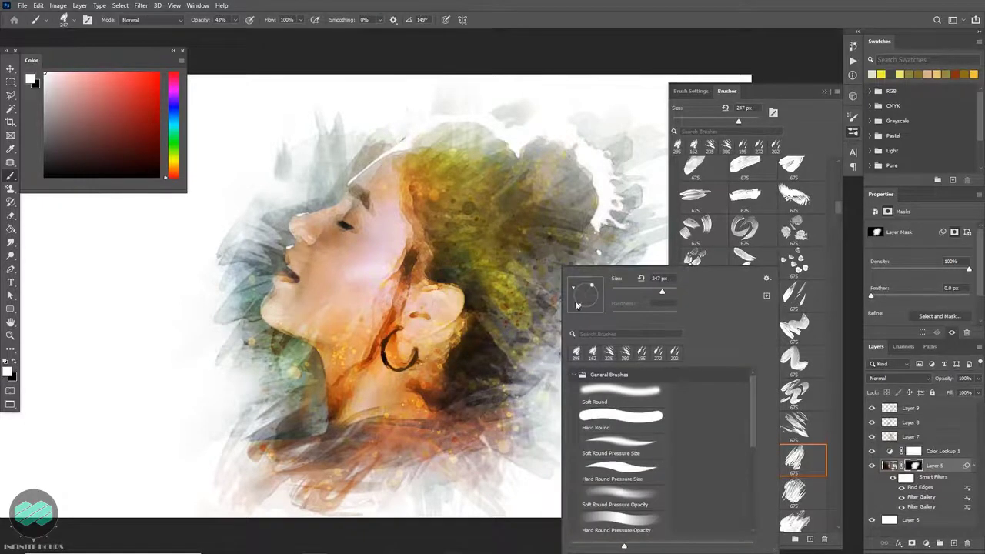
pyautogui.click(521, 426)
pyautogui.rightClick(548, 403)
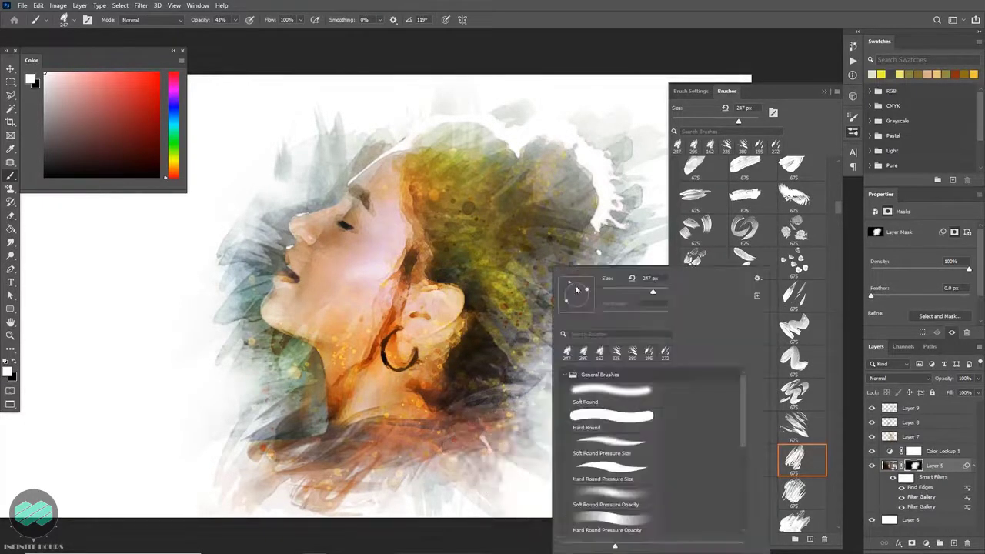
pyautogui.click(508, 451)
pyautogui.click(567, 460)
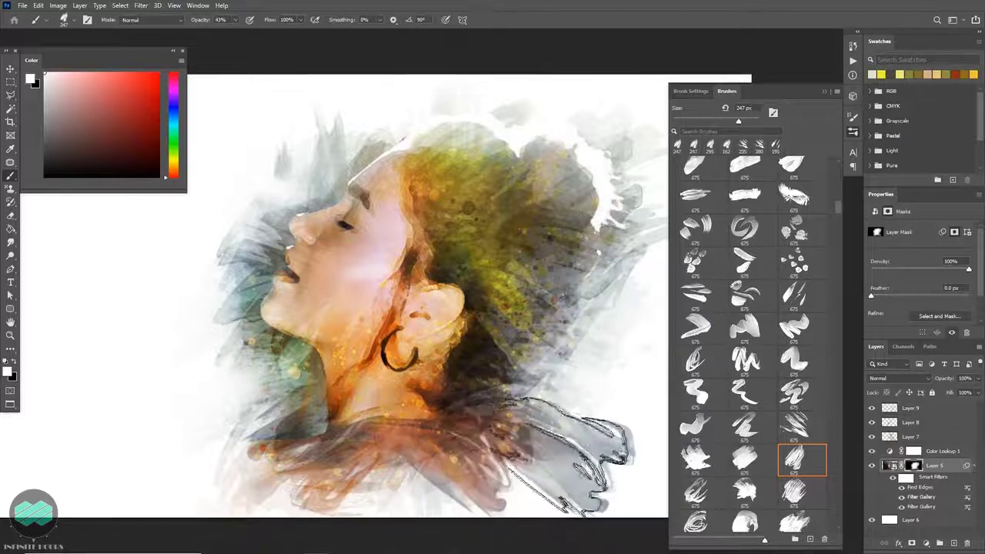
pyautogui.hotkey('ctrl', 'z')
pyautogui.moveTo(483, 446)
pyautogui.mouseDown()
pyautogui.moveTo(493, 447)
pyautogui.moveTo(324, 444)
pyautogui.mouseUp()
pyautogui.click(505, 452)
pyautogui.hotkey('ctrl', 'z')
# Switch to the loose curved 675 brush and paint Layer 5's mask at the shoulder at 230 px, rotated to 88°
pyautogui.click(717, 496)
pyautogui.rightClick(491, 420)
pyautogui.moveTo(508, 293); pyautogui.dragTo(518, 280)
pyautogui.click(486, 449)
pyautogui.moveTo(491, 448); pyautogui.dragTo(478, 449)
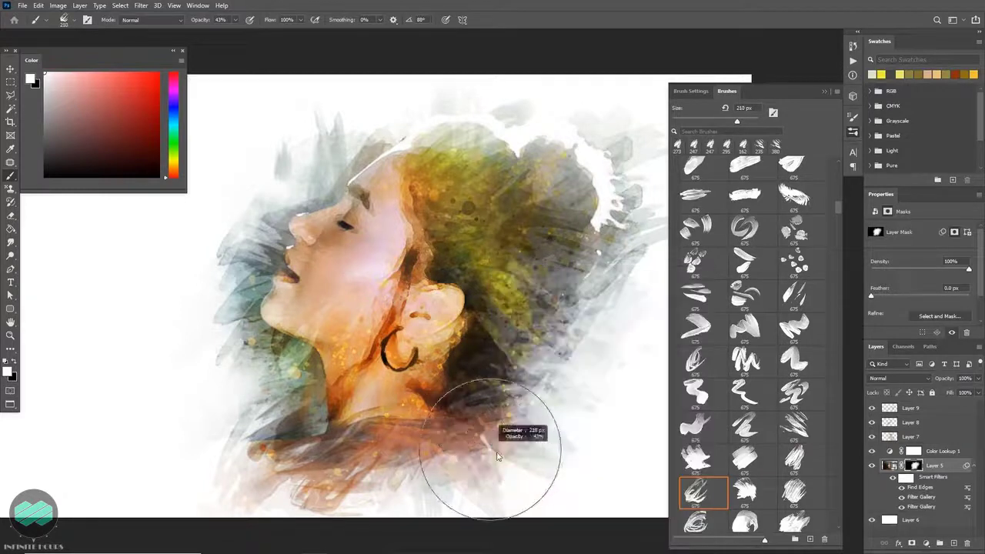
pyautogui.click(498, 452)
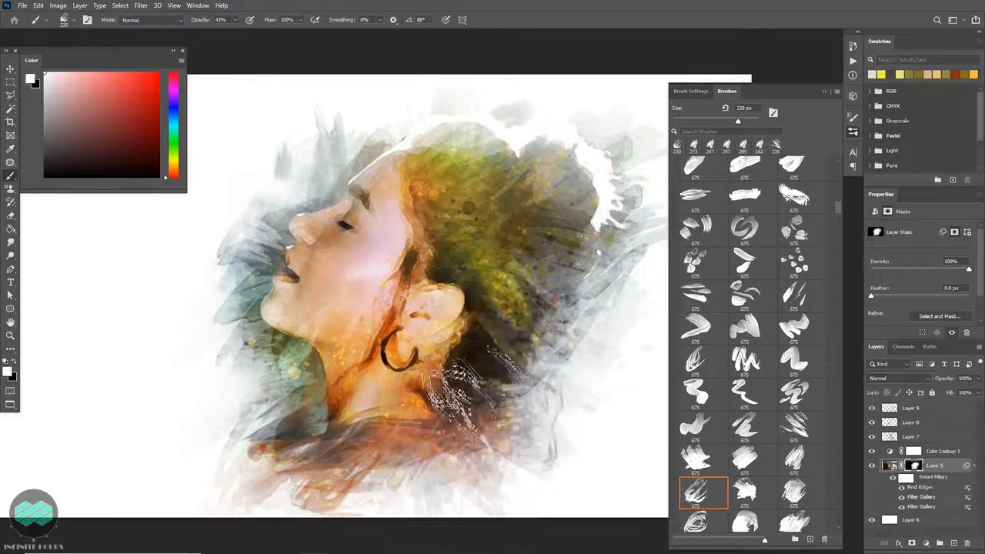
# Select Layer 8 and paint off-white over the neck and shoulder with the curved brush at 262 px
pyautogui.click(930, 425)
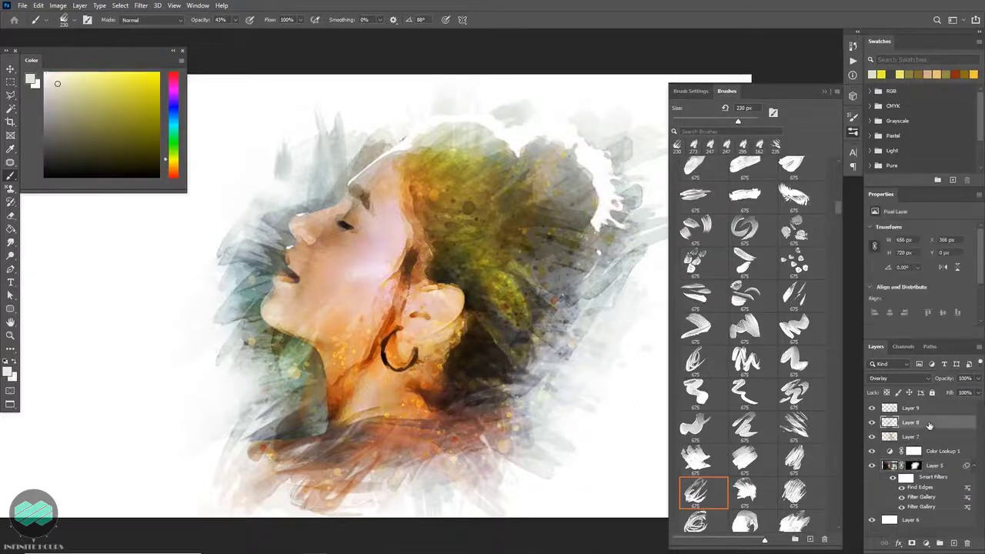
pyautogui.moveTo(365, 295); pyautogui.dragTo(372, 295)
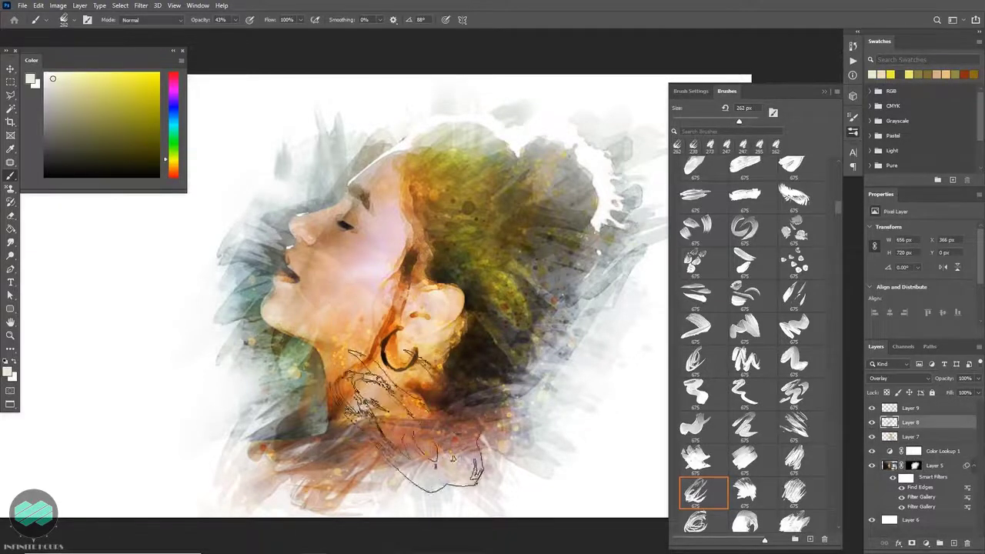
pyautogui.click(474, 425)
# Switch to the slanted hatch 675 brush and paint off-white texture around the neck on Layer 8 at 345 px
pyautogui.scroll(-2, 796, 486)
pyautogui.click(801, 354)
pyautogui.moveTo(402, 337)
pyautogui.mouseDown()
pyautogui.moveTo(297, 336)
pyautogui.moveTo(387, 337)
pyautogui.moveTo(366, 336)
pyautogui.mouseUp()
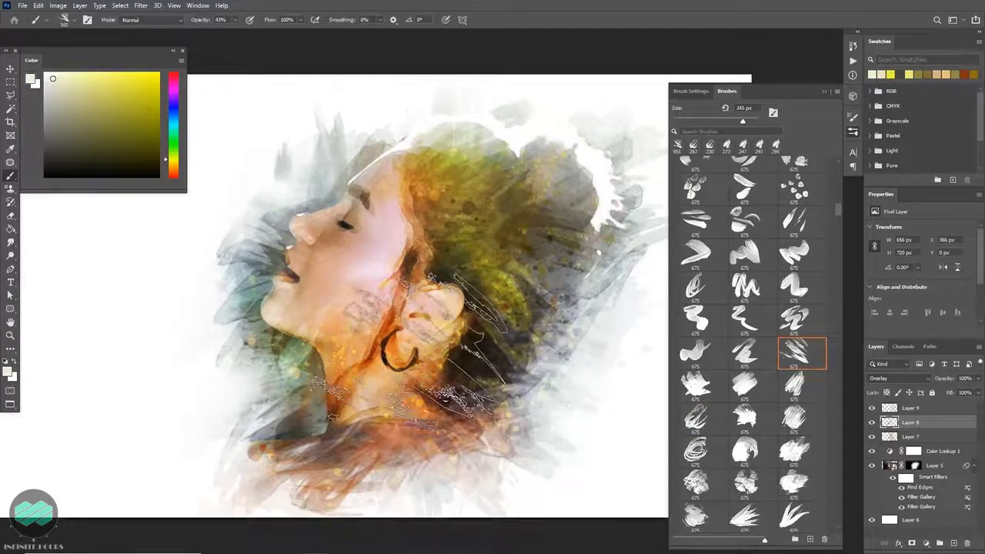
pyautogui.click(496, 404)
# Switch to the 298 streak brush and paint off-white strokes over the hair on Layer 8 at 240 px
pyautogui.moveTo(839, 207); pyautogui.dragTo(841, 233)
pyautogui.click(695, 341)
pyautogui.rightClick(547, 239)
pyautogui.moveTo(546, 239)
pyautogui.mouseDown()
pyautogui.moveTo(539, 258)
pyautogui.moveTo(505, 228)
pyautogui.moveTo(502, 243)
pyautogui.moveTo(433, 261)
pyautogui.mouseUp()
pyautogui.click(552, 233)
# Paint off-white streaks along the hairline on Layer 8 at 176 px, with the brush rotated to -172°
pyautogui.rightClick(440, 247)
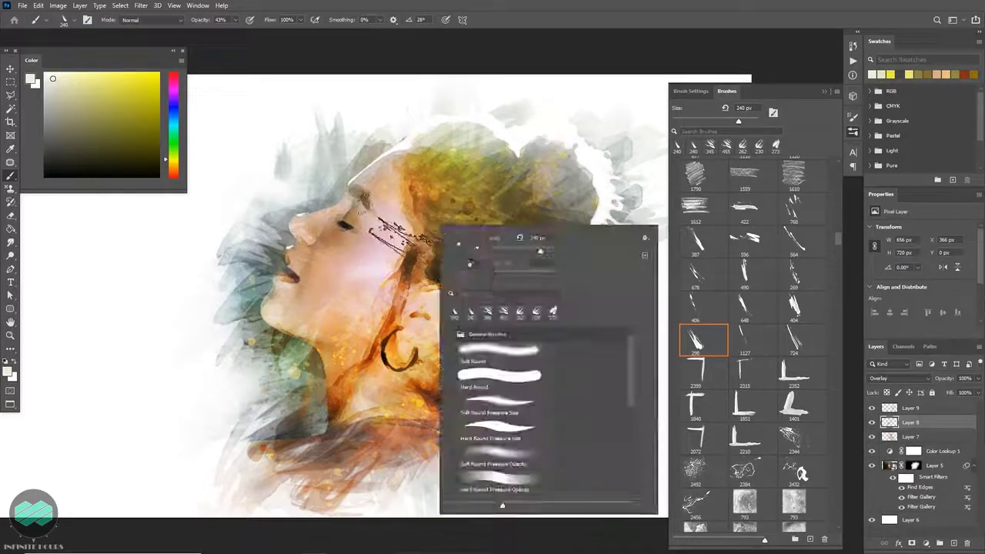
pyautogui.moveTo(541, 251); pyautogui.dragTo(535, 251)
pyautogui.moveTo(411, 218); pyautogui.dragTo(433, 323)
pyautogui.rightClick(440, 250)
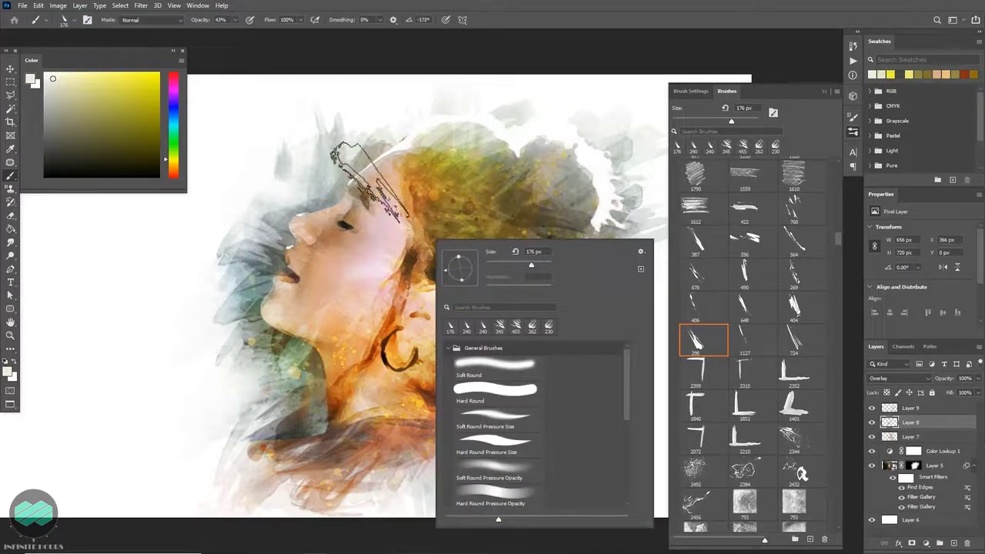
pyautogui.moveTo(387, 161); pyautogui.dragTo(424, 198)
# Rotate the streak brush and add off-white strokes in front of the brow and nose on Layer 8
pyautogui.rightClick(314, 185)
pyautogui.click(360, 214)
pyautogui.moveTo(318, 200); pyautogui.dragTo(259, 219)
# Paint off-white streaks around the mouth and chin on Layer 8 at 198 px, rotating the brush to -124°, -90° and -53°
pyautogui.press(']')
pyautogui.press(']')
pyautogui.rightClick(357, 303)
pyautogui.click(384, 310)
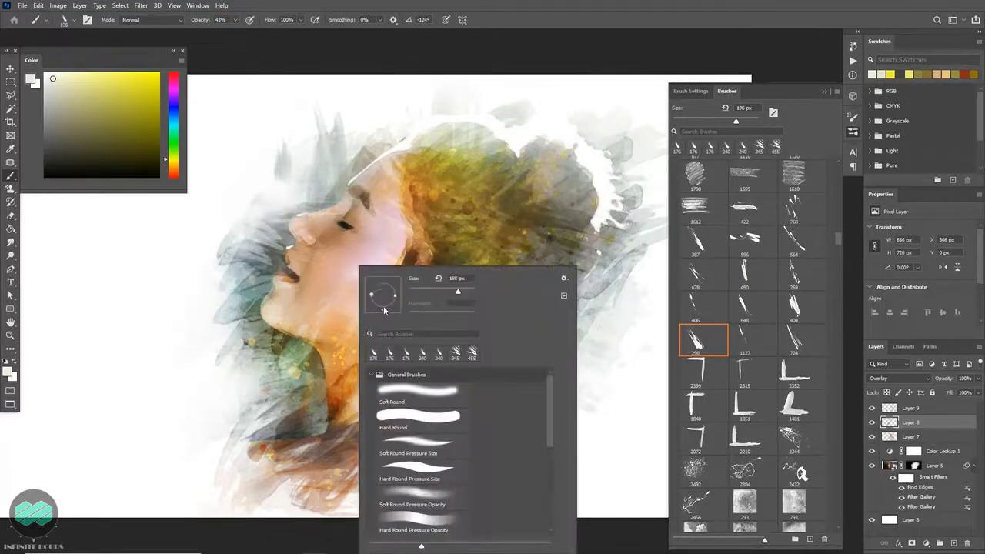
pyautogui.moveTo(273, 290); pyautogui.dragTo(211, 329)
pyautogui.rightClick(307, 321)
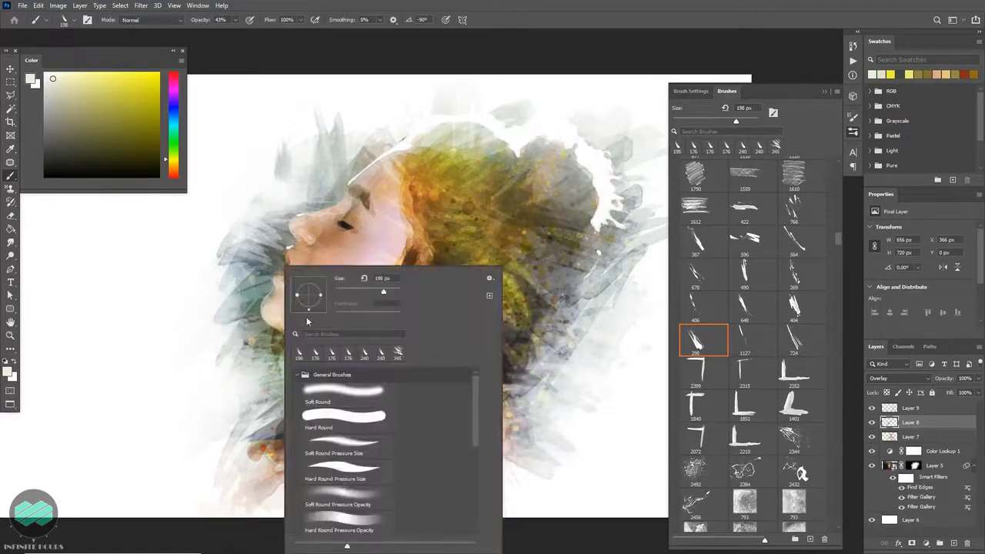
pyautogui.click(256, 315)
pyautogui.rightClick(293, 326)
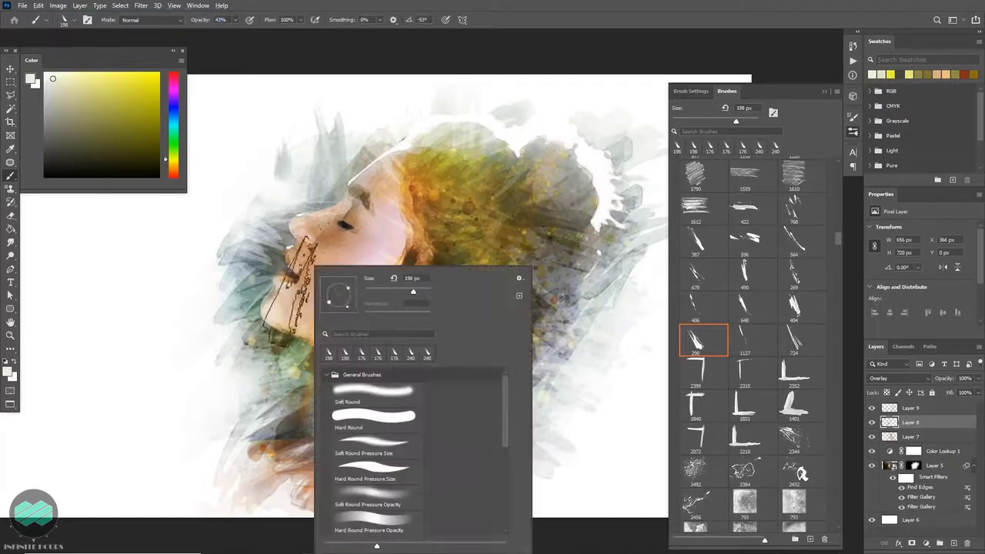
pyautogui.click(291, 291)
# Add fainter off-white streaks across the nose and eye on Layer 8 at 146 px and 32% opacity
pyautogui.moveTo(354, 283); pyautogui.dragTo(299, 291)
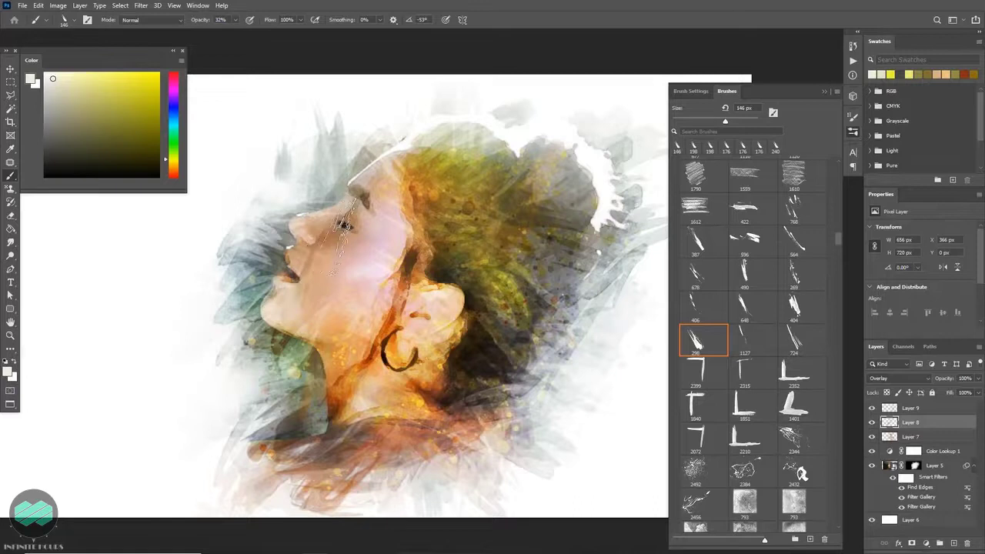
pyautogui.rightClick(344, 225)
pyautogui.click(327, 209)
pyautogui.moveTo(326, 209)
pyautogui.mouseDown()
pyautogui.moveTo(342, 209)
pyautogui.moveTo(362, 231)
pyautogui.mouseUp()
# Tint the cheek on Layer 8 with a 206 px soft brush at 32% opacity, using pink and sampled skin tones
pyautogui.click(174, 177)
pyautogui.click(98, 80)
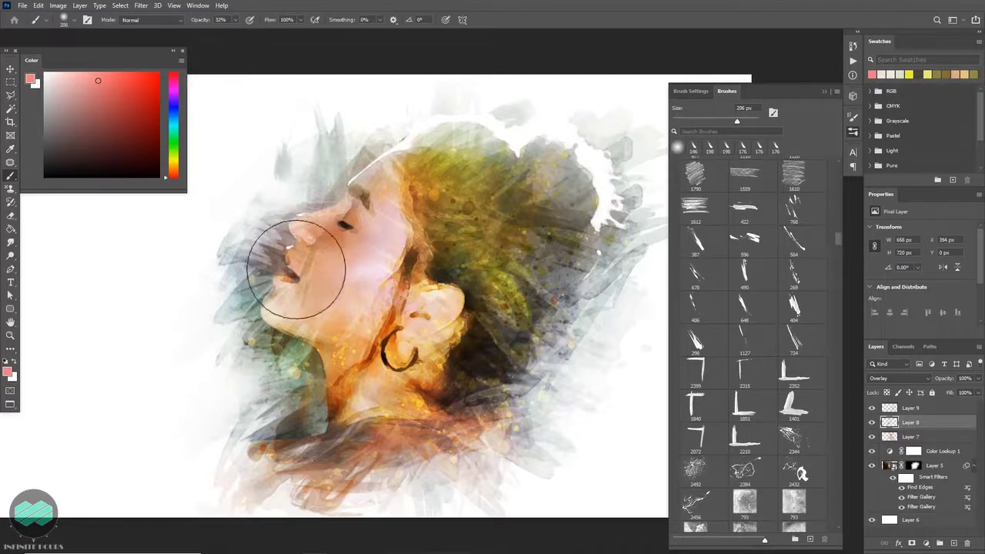
pyautogui.keyDown('alt'); pyautogui.click(326, 278); pyautogui.keyUp('alt')
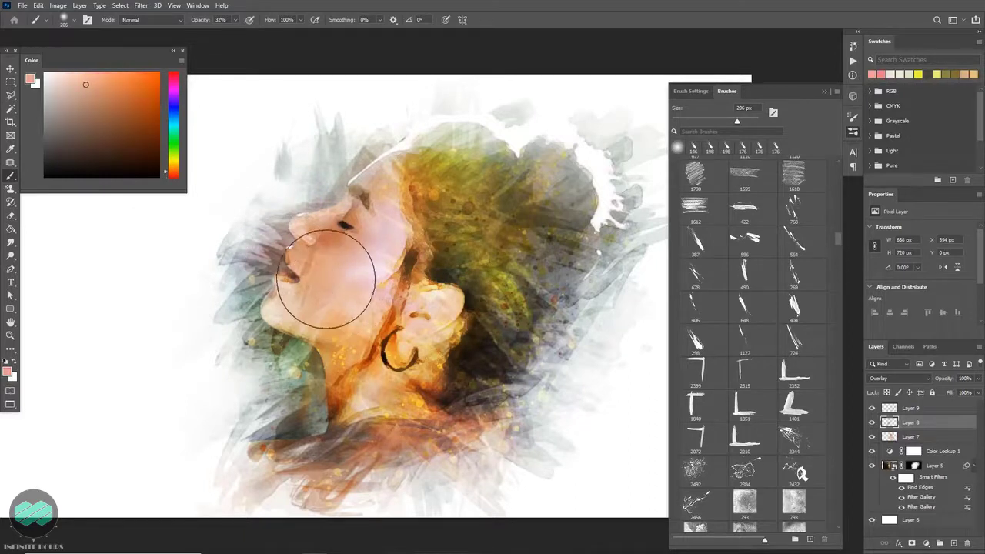
pyautogui.keyDown('alt'); pyautogui.click(372, 267); pyautogui.keyUp('alt')
pyautogui.moveTo(352, 272); pyautogui.dragTo(401, 282)
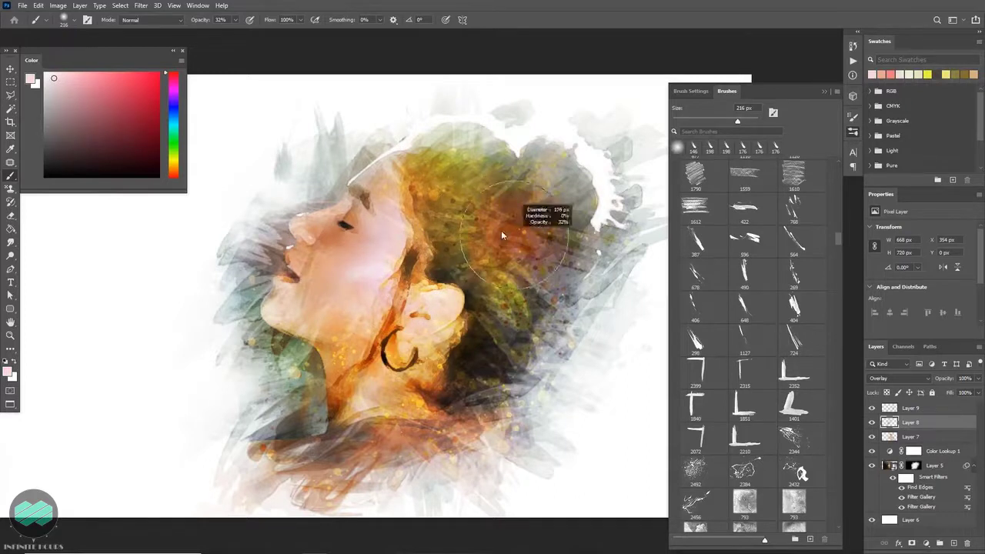
# Dab pale pink over the hair with the soft brush and stroke the shoulder on Layer 9 with the broken-streak brush at 333 px
pyautogui.moveTo(472, 236); pyautogui.dragTo(416, 236)
pyautogui.click(466, 242)
pyautogui.moveTo(439, 354); pyautogui.dragTo(411, 356)
pyautogui.moveTo(404, 453); pyautogui.dragTo(489, 473)
pyautogui.moveTo(428, 440); pyautogui.dragTo(468, 456)
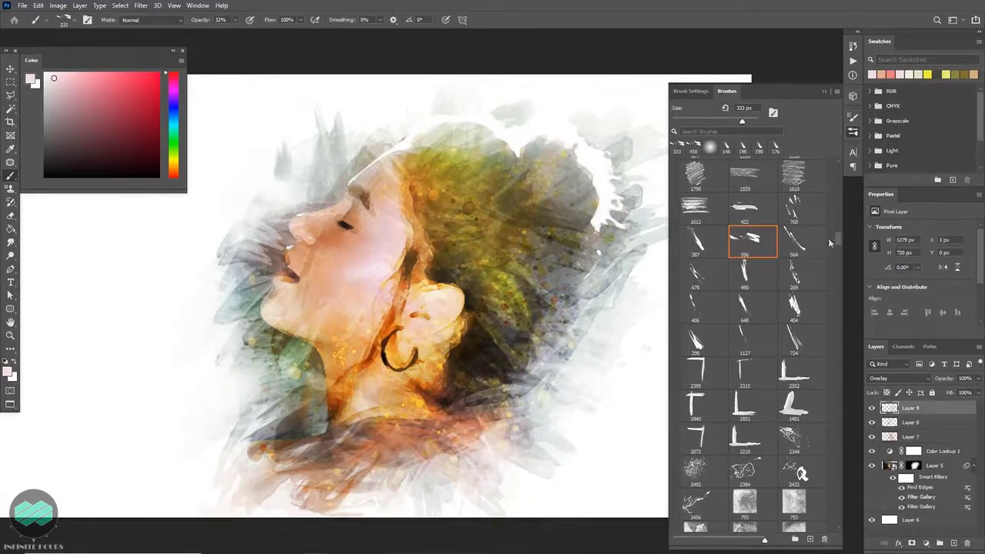
# Spatter pale dots behind the hair on Layer 9 at 381 px and fade them using the 2243 brush as a 37% eraser
pyautogui.scroll(15, 793, 247)
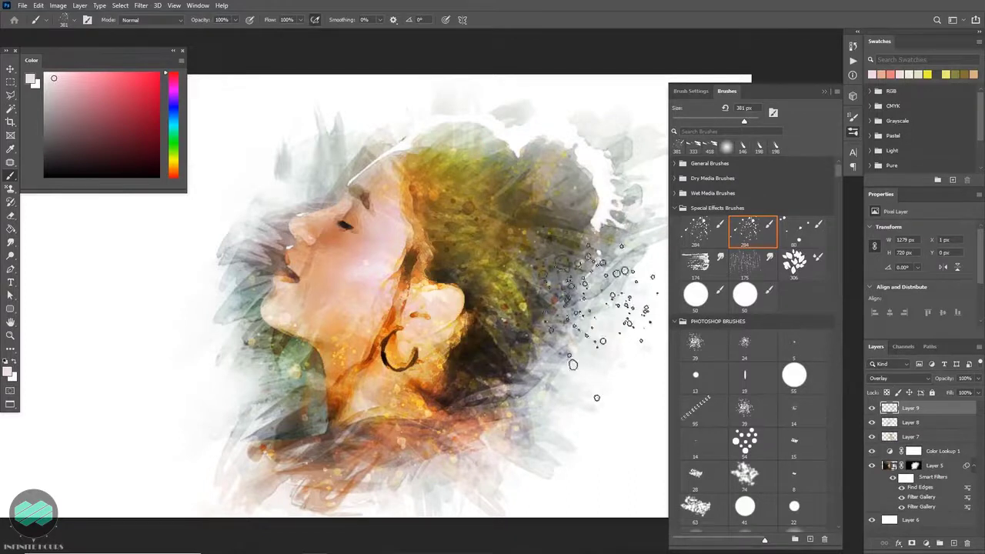
pyautogui.press('e')
pyautogui.moveTo(430, 295); pyautogui.dragTo(103, 282)
pyautogui.moveTo(526, 328); pyautogui.dragTo(466, 325)
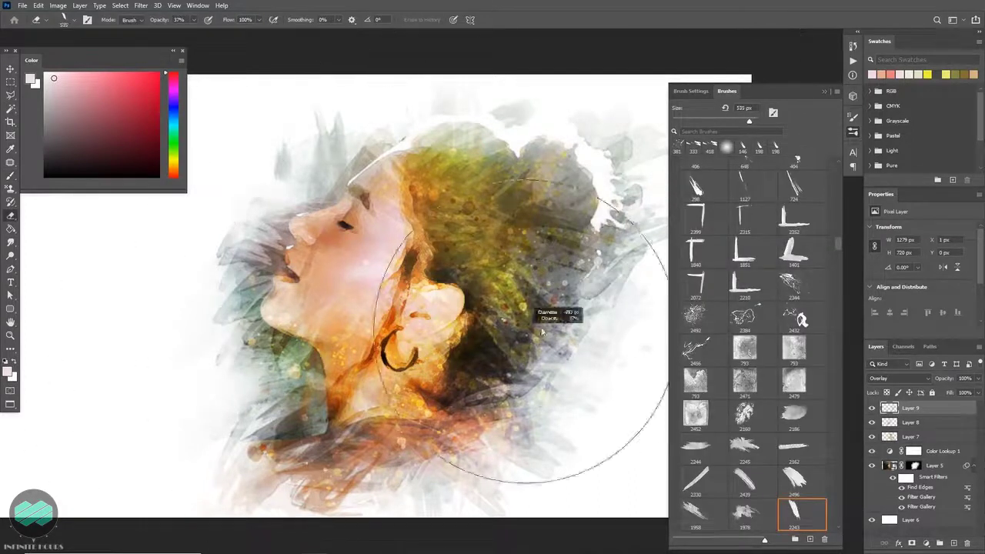
pyautogui.moveTo(530, 346); pyautogui.dragTo(504, 343)
pyautogui.moveTo(555, 387)
pyautogui.mouseDown()
pyautogui.moveTo(568, 397)
pyautogui.moveTo(591, 385)
pyautogui.moveTo(553, 411)
pyautogui.mouseUp()
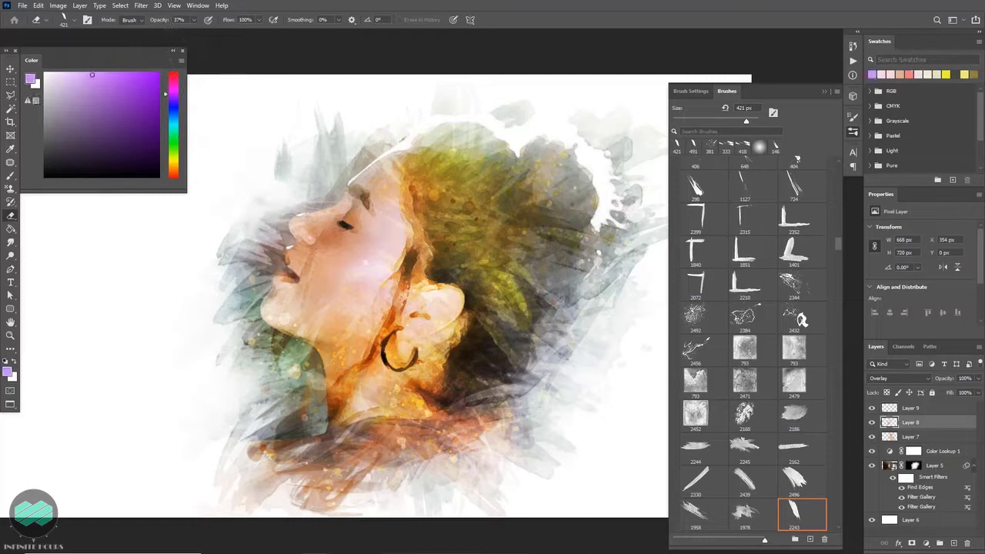
# Erase color over the hair on Layer 8 with the rough 100 brush at 170 px and 40°, raising the eraser opacity to 69%
pyautogui.scroll(10, 823, 216)
pyautogui.click(745, 271)
pyautogui.moveTo(509, 278); pyautogui.dragTo(570, 279)
pyautogui.moveTo(456, 252)
pyautogui.mouseDown()
pyautogui.moveTo(435, 303)
pyautogui.moveTo(462, 231)
pyautogui.mouseUp()
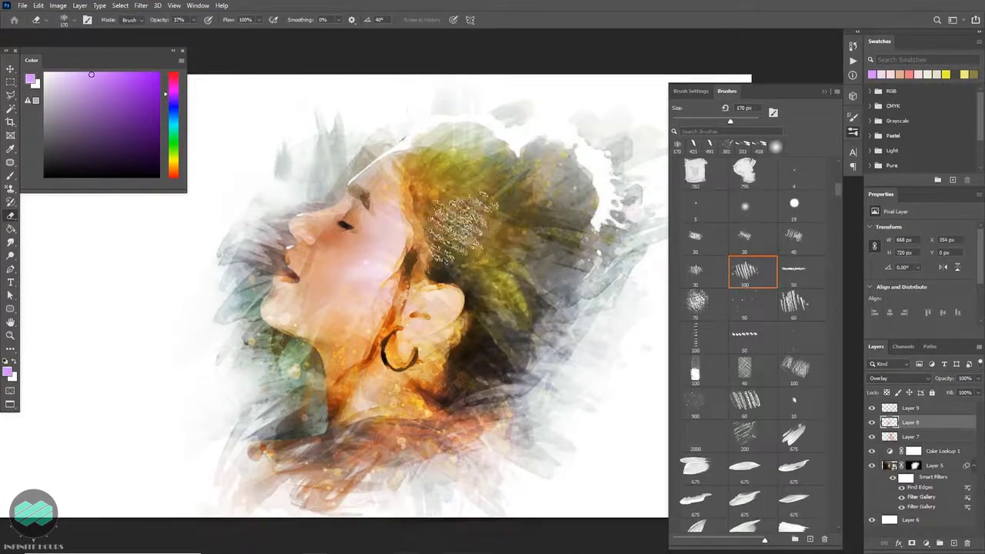
pyautogui.moveTo(171, 21); pyautogui.dragTo(182, 22)
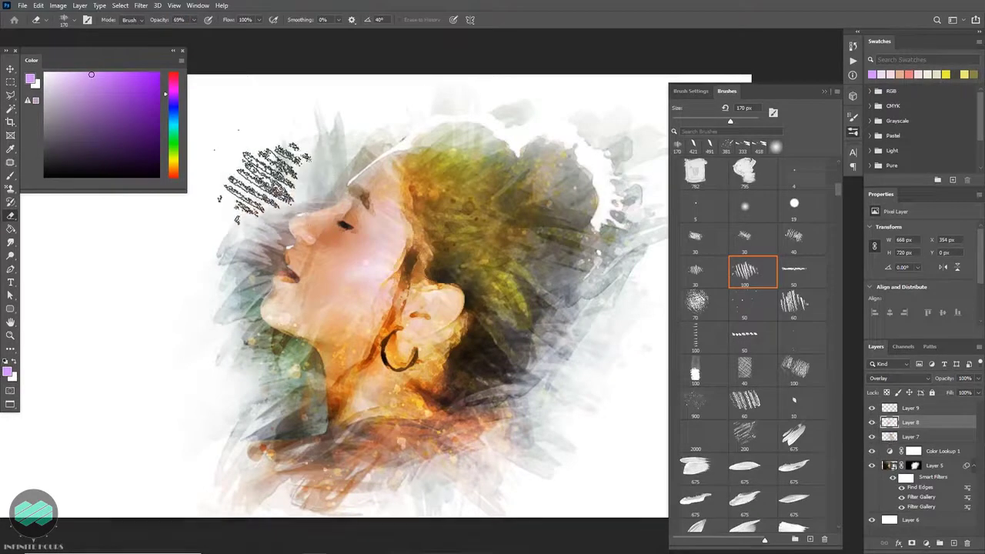
# Paint pale lilac strokes over the hair on Layer 8 at 266 px and 281 px, rotated to 24°, at 100% opacity
pyautogui.press('b')
pyautogui.moveTo(837, 176)
pyautogui.mouseDown()
pyautogui.moveTo(835, 226)
pyautogui.moveTo(840, 218)
pyautogui.mouseUp()
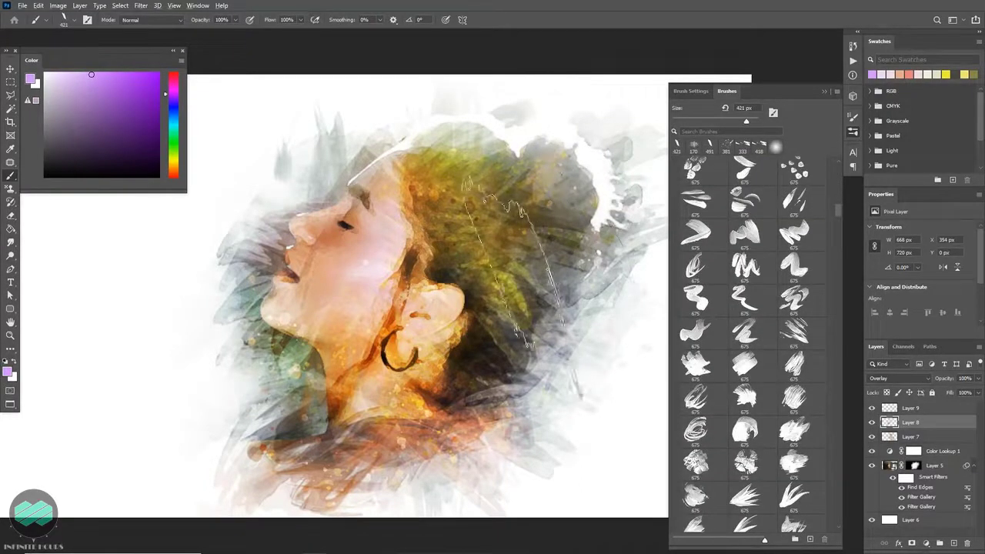
pyautogui.rightClick(491, 301)
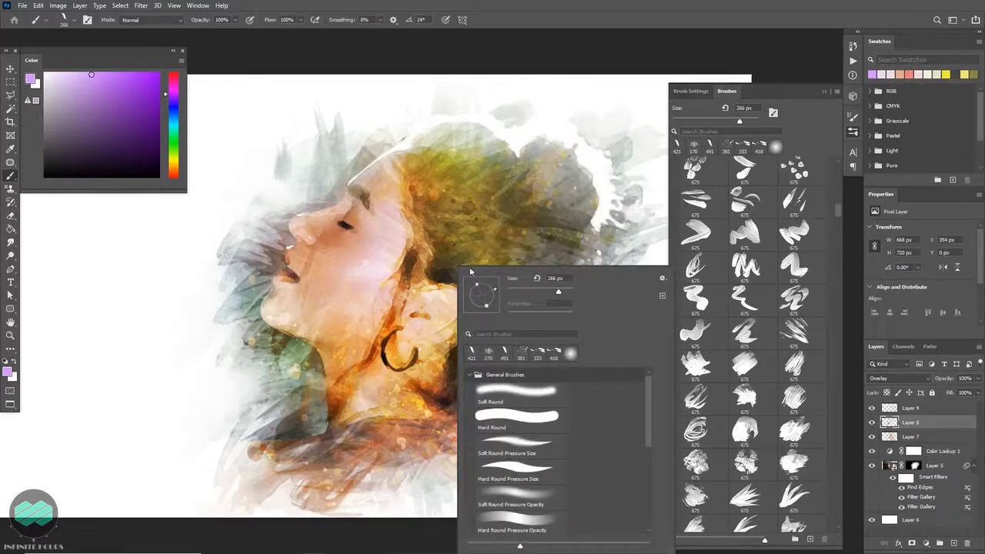
pyautogui.click(471, 272)
pyautogui.click(65, 75)
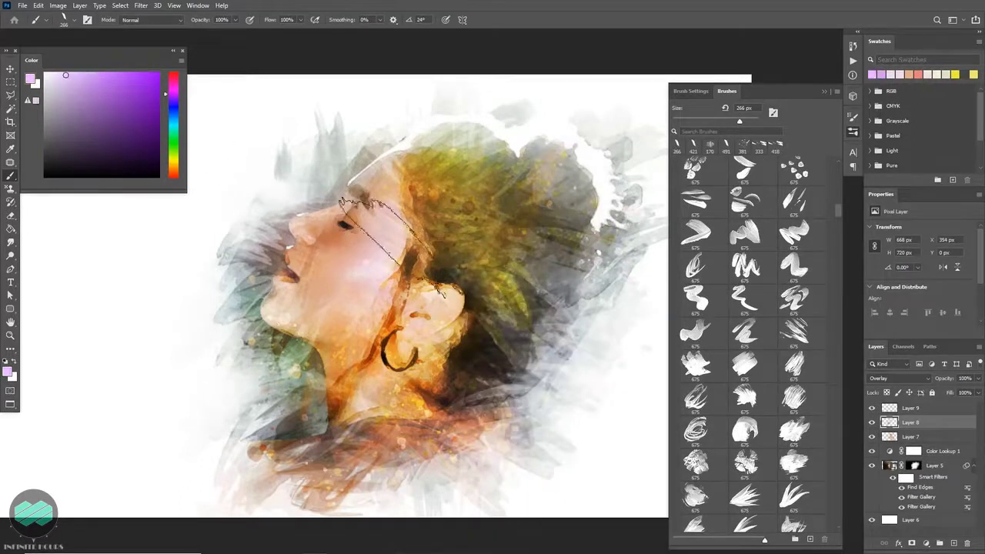
pyautogui.click(458, 245)
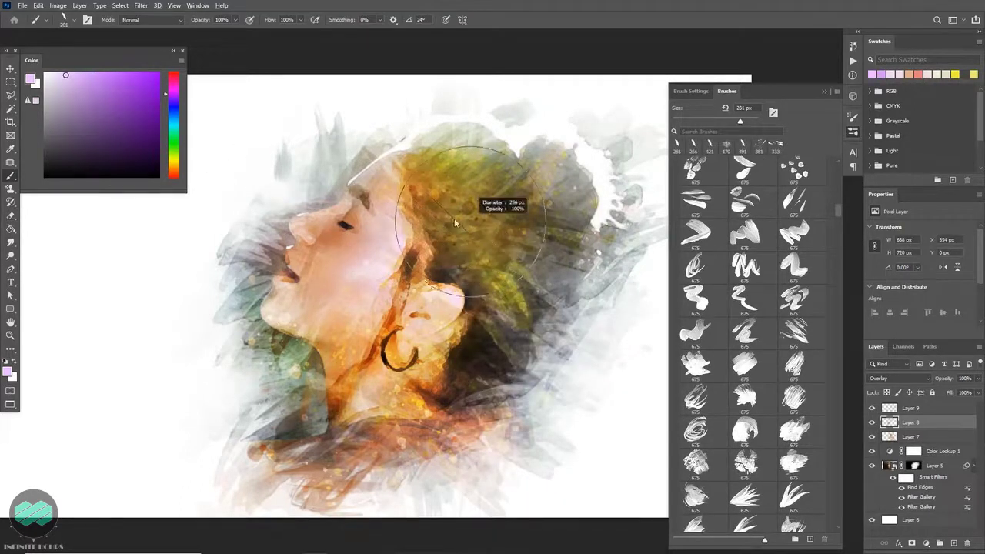
pyautogui.click(801, 367)
pyautogui.rightClick(471, 219)
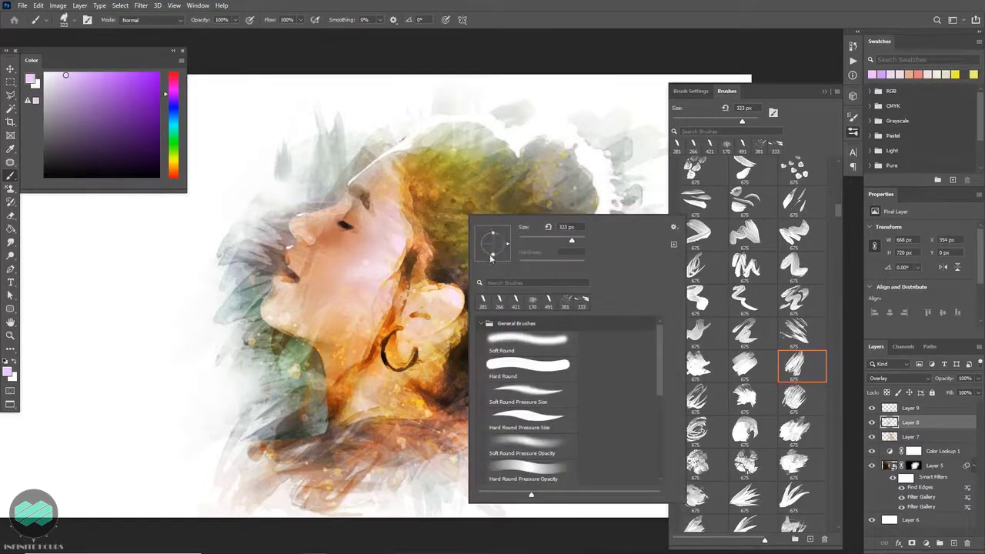
pyautogui.moveTo(508, 247)
pyautogui.mouseDown()
pyautogui.moveTo(487, 232)
pyautogui.moveTo(496, 258)
pyautogui.mouseUp()
pyautogui.moveTo(458, 212); pyautogui.dragTo(558, 297)
pyautogui.hotkey('ctrl', 'z')
# Lower the brush opacity to 67%, try a 247 px pale lilac stroke over the hair, and undo it
pyautogui.moveTo(502, 233); pyautogui.dragTo(482, 234)
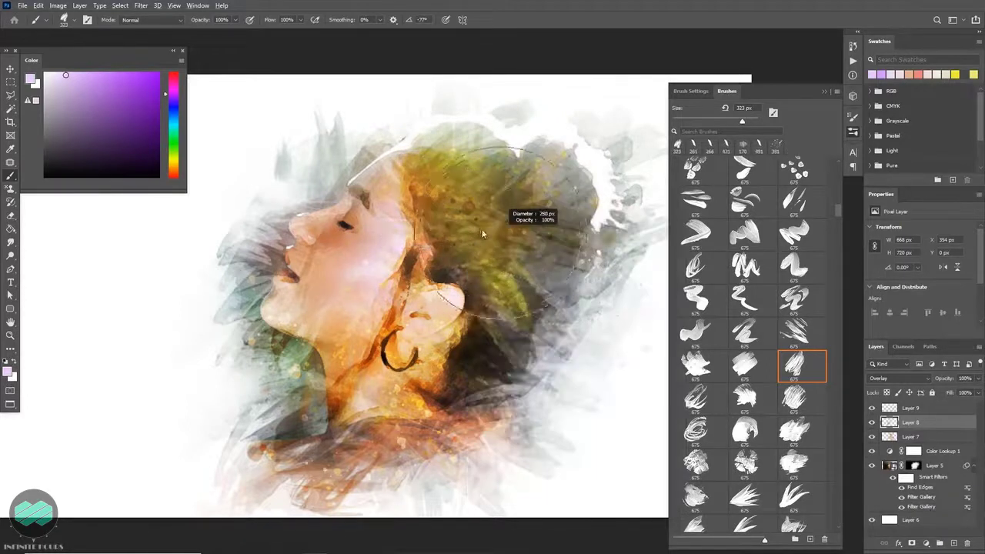
pyautogui.press('6')
pyautogui.press('7')
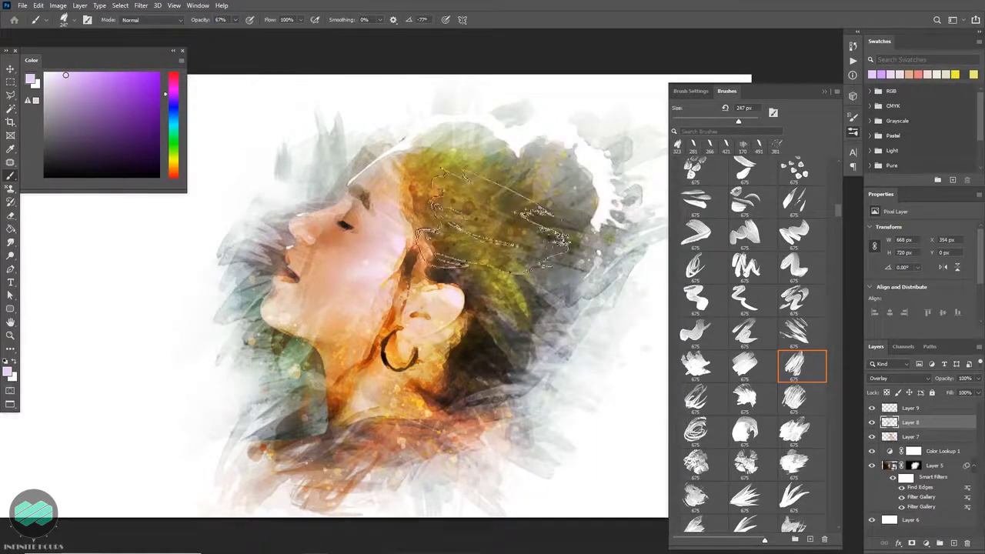
pyautogui.click(493, 222)
pyautogui.hotkey('ctrl', 'z')
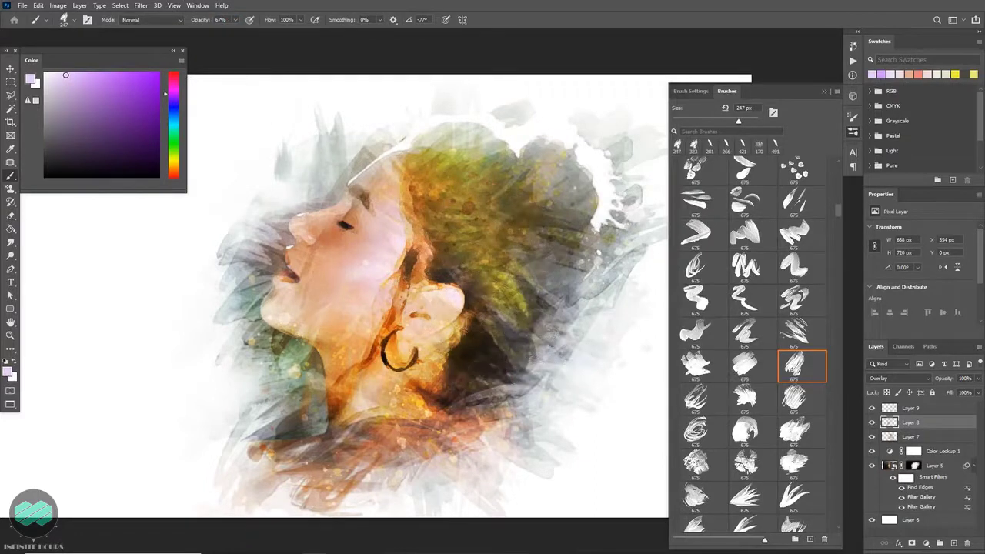
# Shift the paint color to a light magenta pink, try a 222 px stroke at the hairline, and undo it
pyautogui.click(70, 76)
pyautogui.click(167, 91)
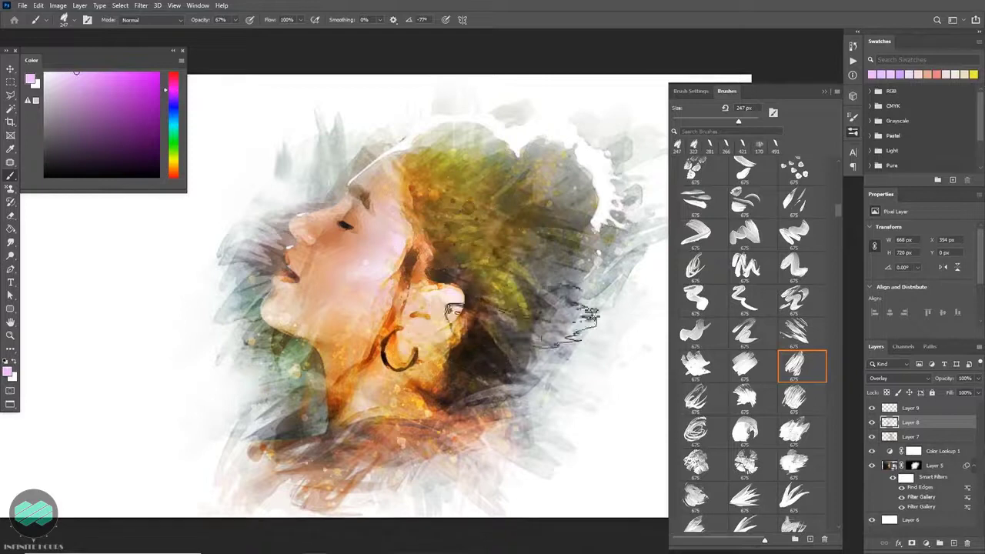
pyautogui.press('[')
pyautogui.click(395, 202)
pyautogui.hotkey('ctrl', 'z')
# Pick a near-white lilac and paint a stroke along the hairline on Layer 8 with a thin streaked brush, 271 px, rotated to -28°
pyautogui.click(52, 79)
pyautogui.scroll(-3, 801, 308)
pyautogui.moveTo(835, 213); pyautogui.dragTo(838, 241)
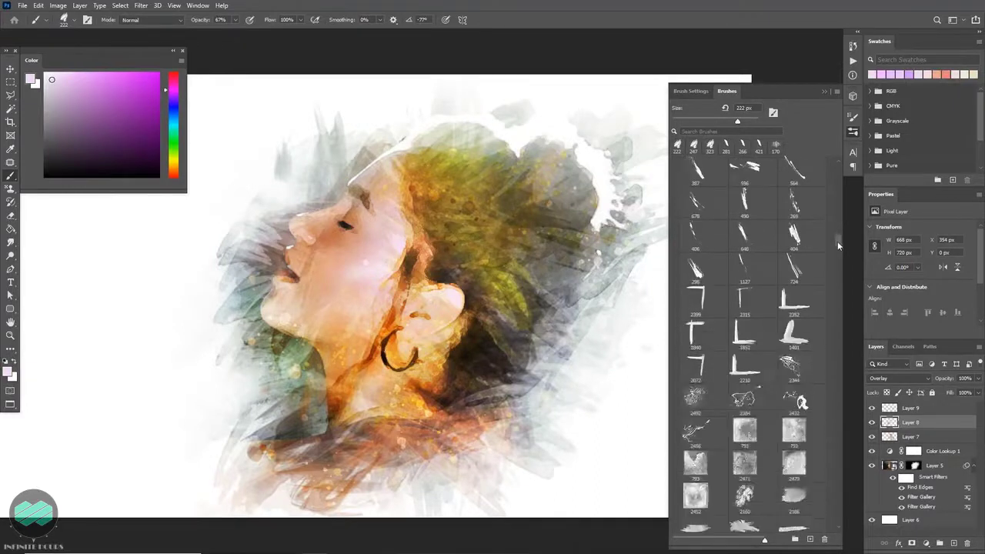
pyautogui.click(696, 268)
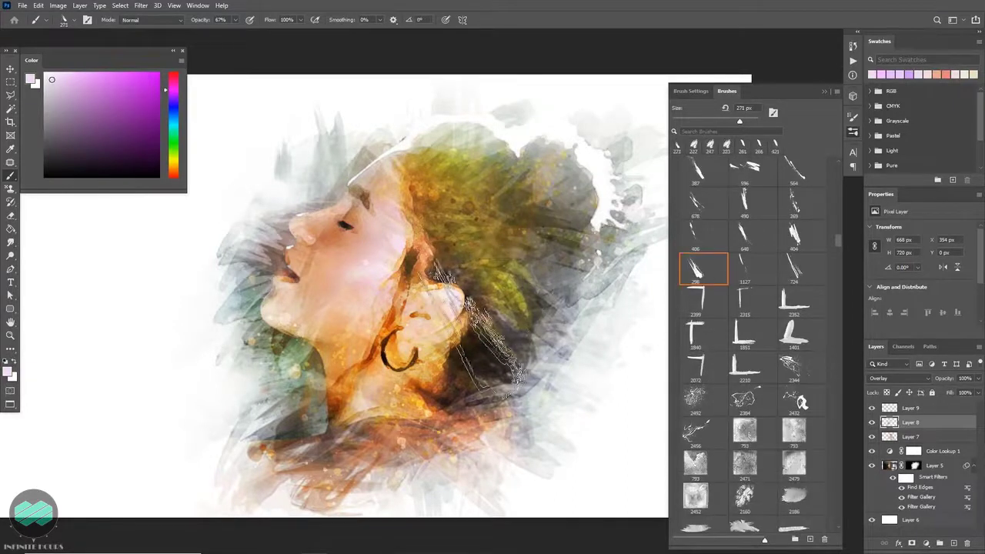
pyautogui.rightClick(466, 242)
pyautogui.moveTo(497, 243); pyautogui.dragTo(498, 251)
pyautogui.click(440, 229)
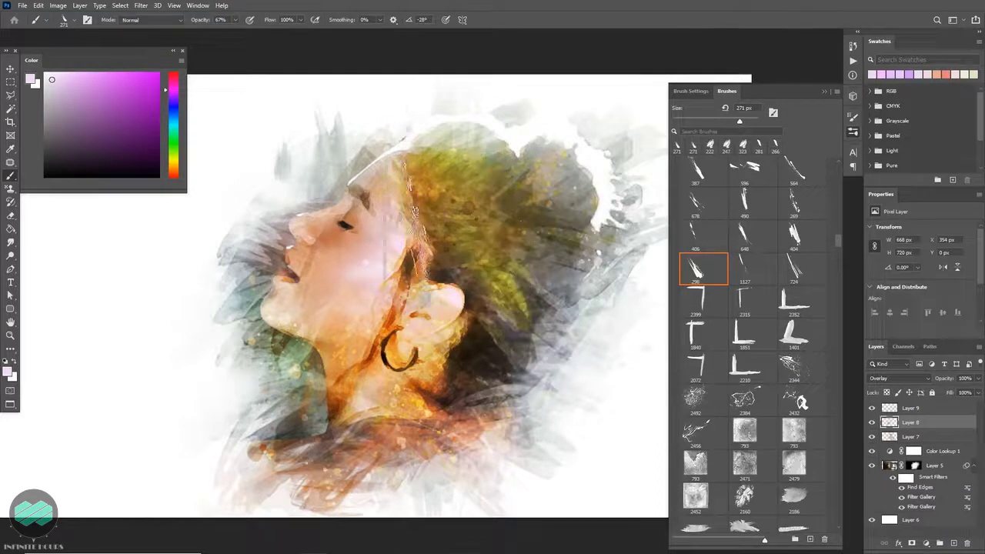
# Paint more 271 px near-white lilac strokes on Layer 8 over the hair, the forehead and the background before the face, rotating the brush between areas
pyautogui.rightClick(462, 234)
pyautogui.moveTo(508, 245); pyautogui.dragTo(509, 242)
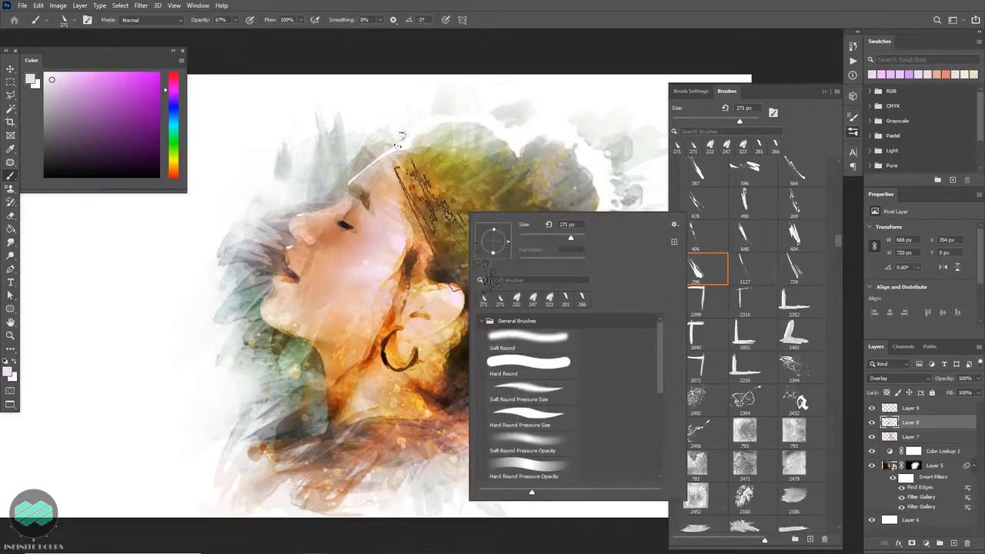
pyautogui.click(447, 234)
pyautogui.click(508, 241)
pyautogui.rightClick(334, 176)
pyautogui.moveTo(394, 185)
pyautogui.mouseDown()
pyautogui.moveTo(385, 175)
pyautogui.moveTo(367, 198)
pyautogui.mouseUp()
pyautogui.click(223, 286)
pyautogui.click(248, 288)
# Lower the brush opacity to 34% and paint 286 px strokes before the neck, along the shoulder and over the hair, rotating the brush to -49°
pyautogui.moveTo(204, 21)
pyautogui.mouseDown()
pyautogui.moveTo(216, 23)
pyautogui.moveTo(175, 22)
pyautogui.mouseUp()
pyautogui.click(269, 312)
pyautogui.moveTo(297, 394); pyautogui.dragTo(307, 395)
pyautogui.click(296, 456)
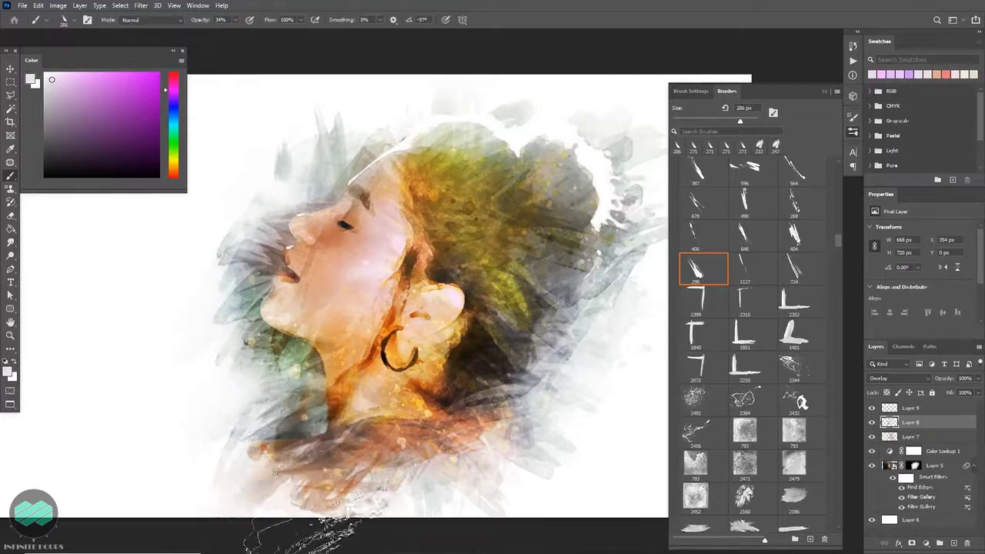
pyautogui.rightClick(476, 466)
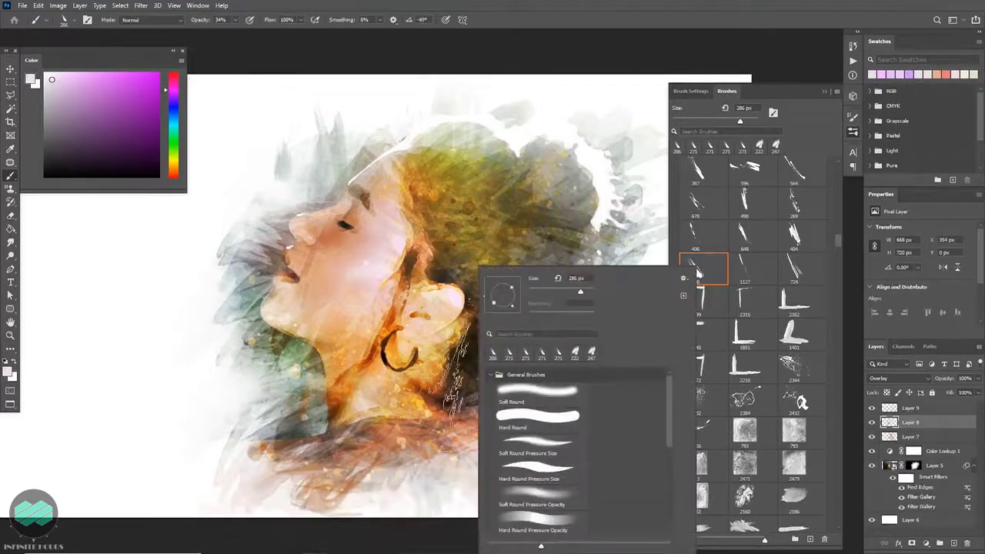
pyautogui.click(365, 456)
pyautogui.click(523, 307)
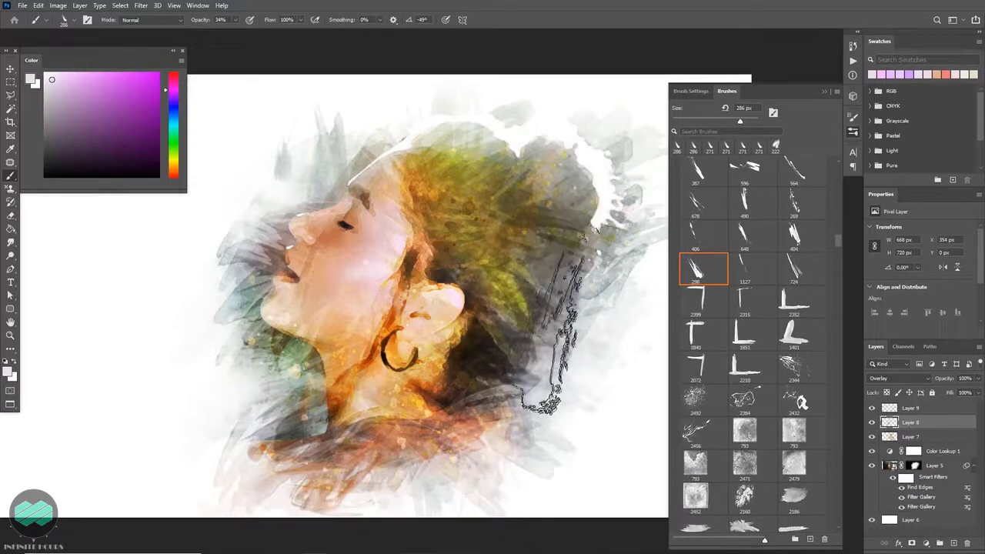
# Spatter light magenta pink over the ear and the back of the hair on Layer 9 with the 284 px Special Effects spatter brush
pyautogui.moveTo(835, 240); pyautogui.dragTo(834, 165)
pyautogui.click(741, 231)
pyautogui.hotkey('alt', ']')
pyautogui.click(78, 77)
pyautogui.click(394, 300)
pyautogui.click(521, 310)
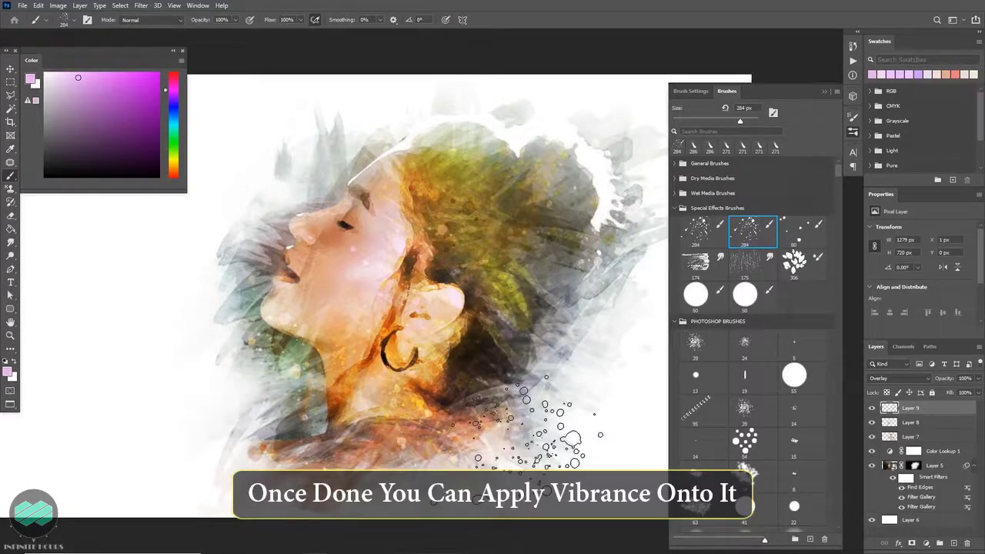
# Add a Vibrance adjustment layer directly above Layer 5 with vibrance -38 and saturation +31
pyautogui.press('v')
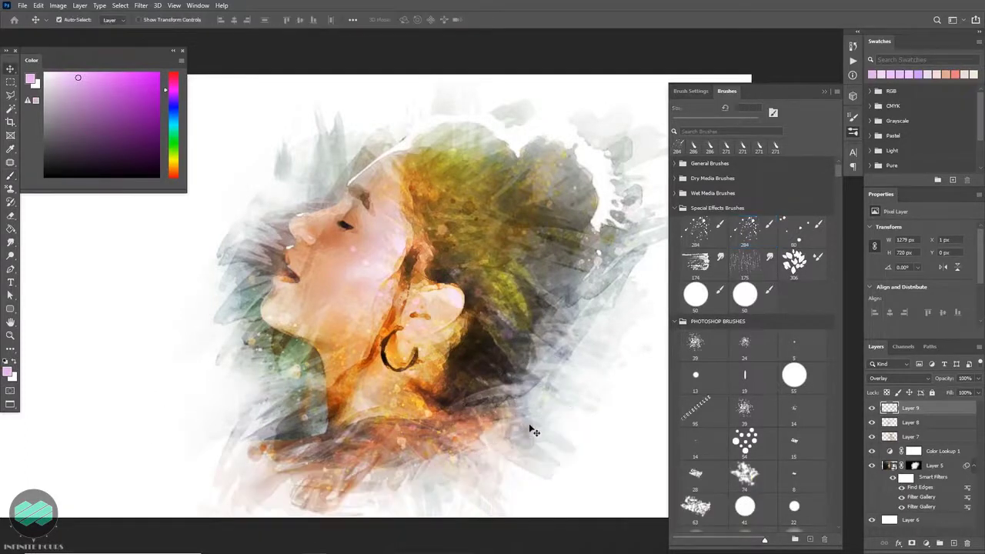
pyautogui.click(948, 467)
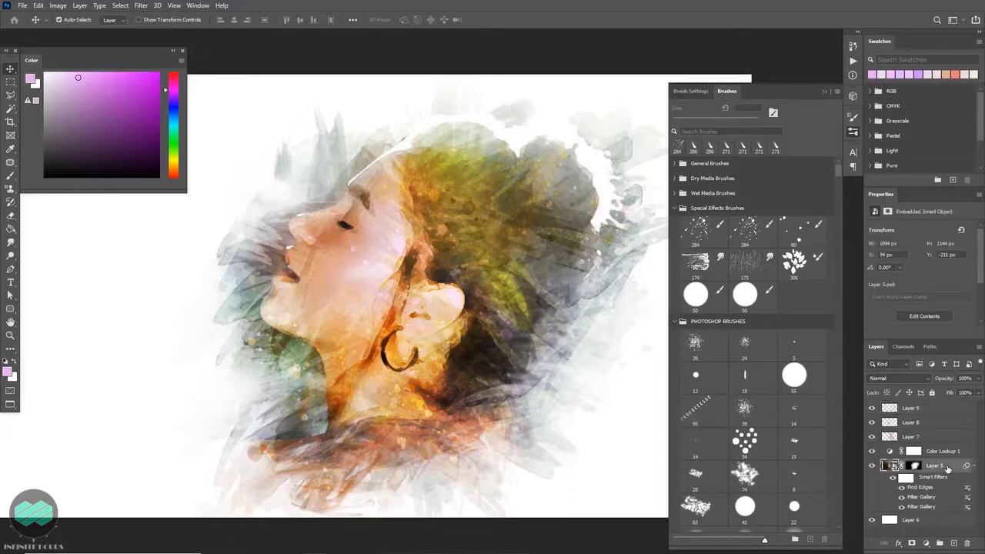
pyautogui.click(927, 544)
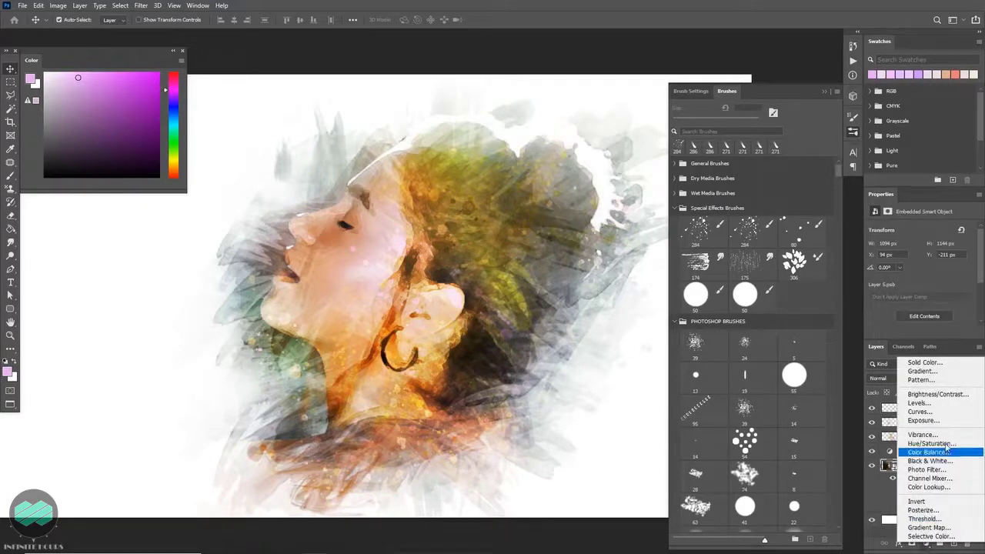
pyautogui.click(924, 435)
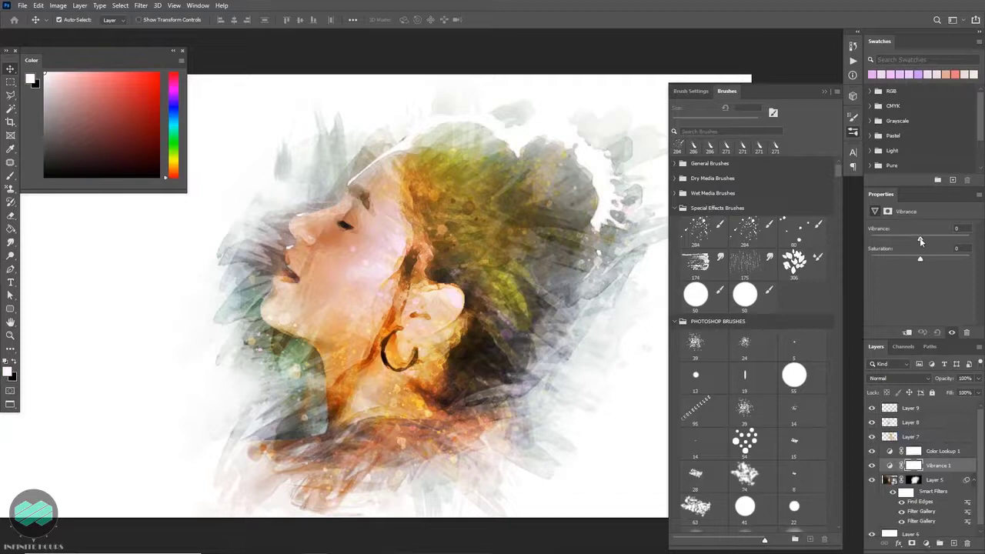
pyautogui.moveTo(920, 241); pyautogui.dragTo(910, 242)
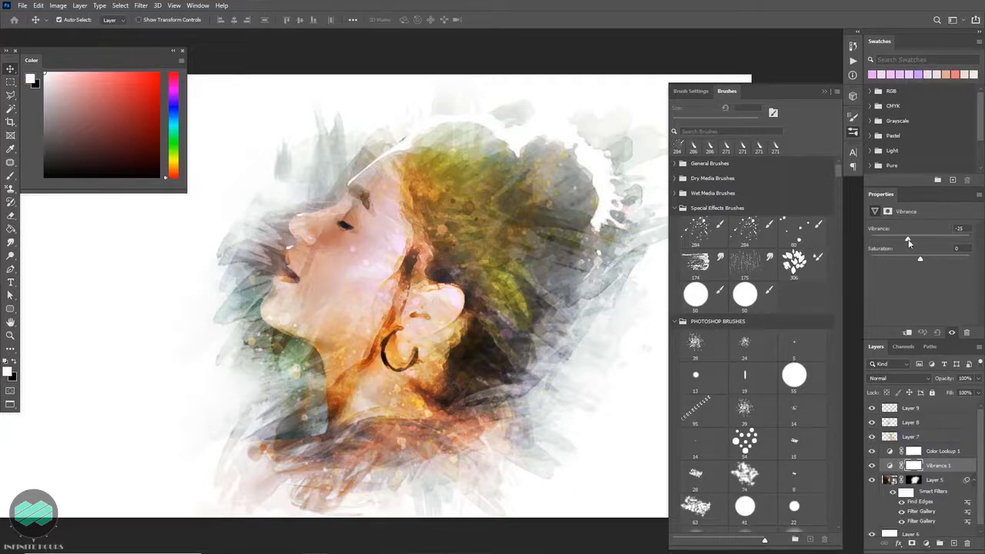
pyautogui.moveTo(938, 262); pyautogui.dragTo(933, 263)
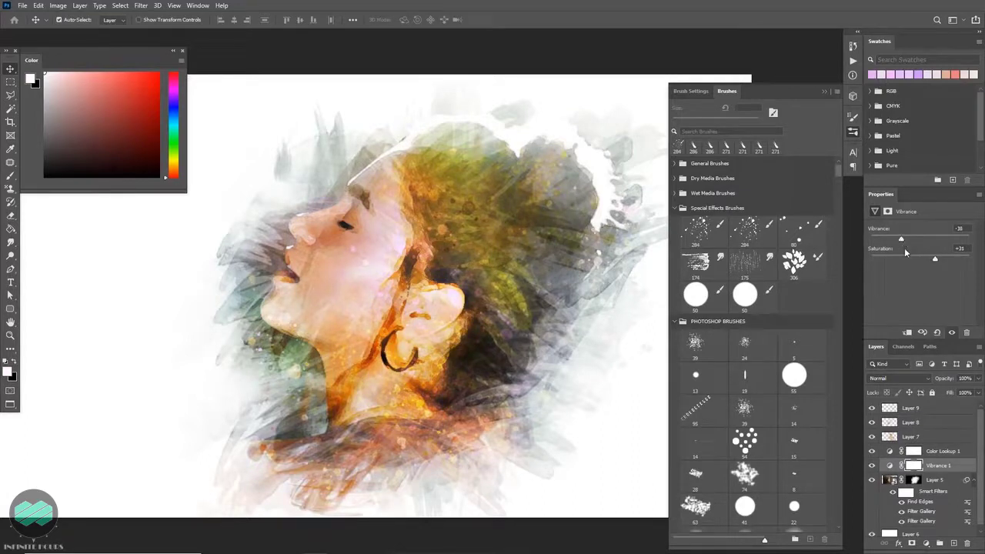
# Add a Color Balance adjustment layer directly above Layer 5 with midtones cyan-red -16, magenta-green -7 and yellow-blue +26
pyautogui.click(955, 483)
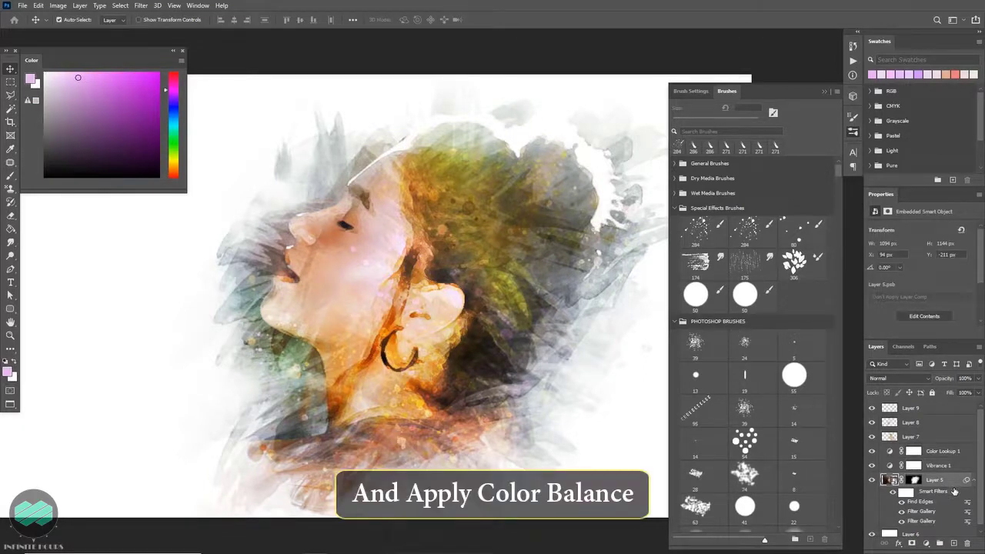
pyautogui.click(928, 544)
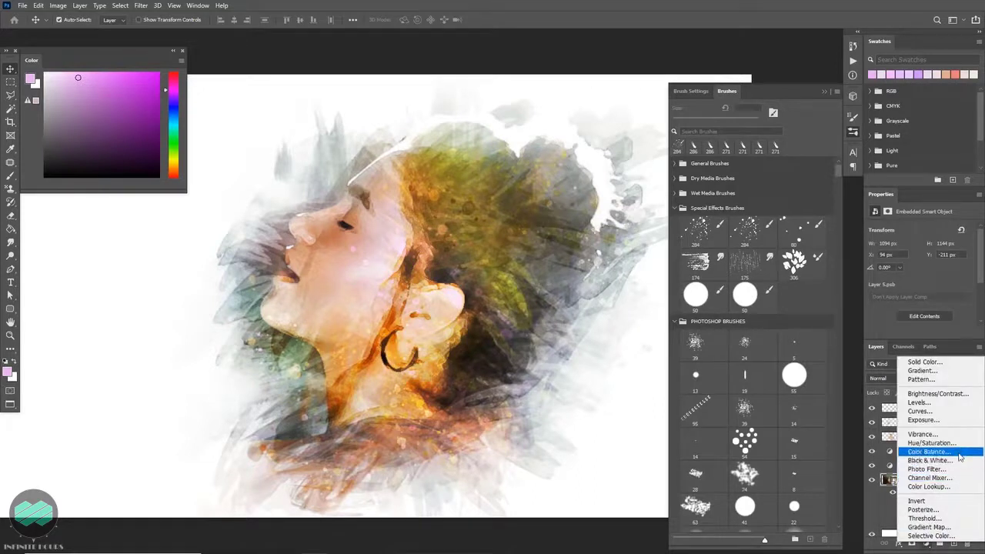
pyautogui.click(959, 454)
pyautogui.moveTo(906, 284); pyautogui.dragTo(902, 251)
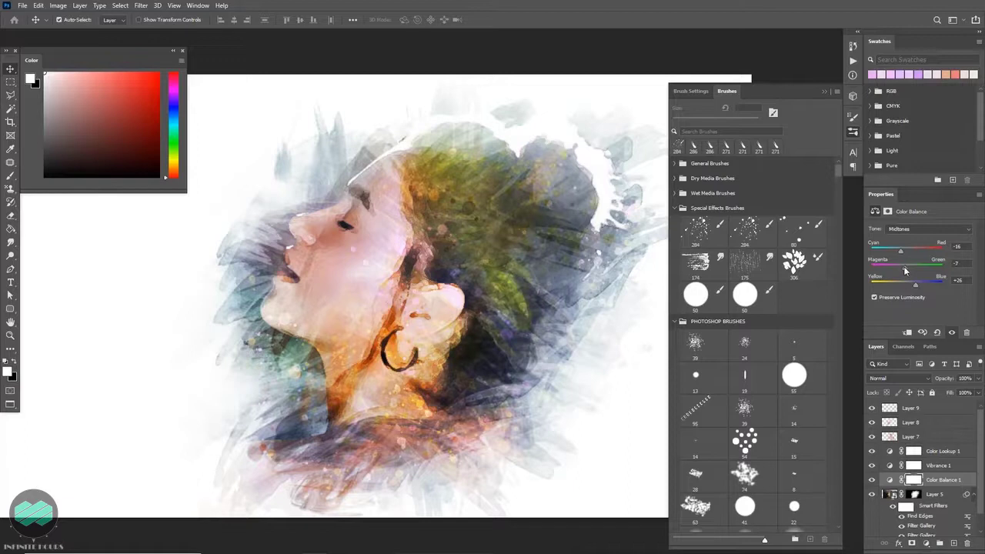
# Open the Camera Raw Filter on Layer 5 and try adjusting the grain amount
pyautogui.click(950, 498)
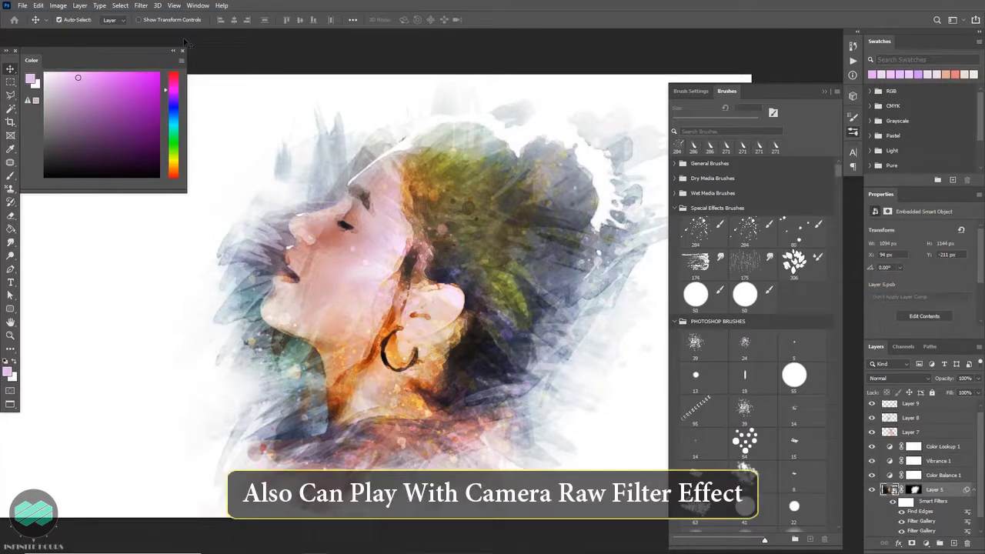
pyautogui.click(141, 5)
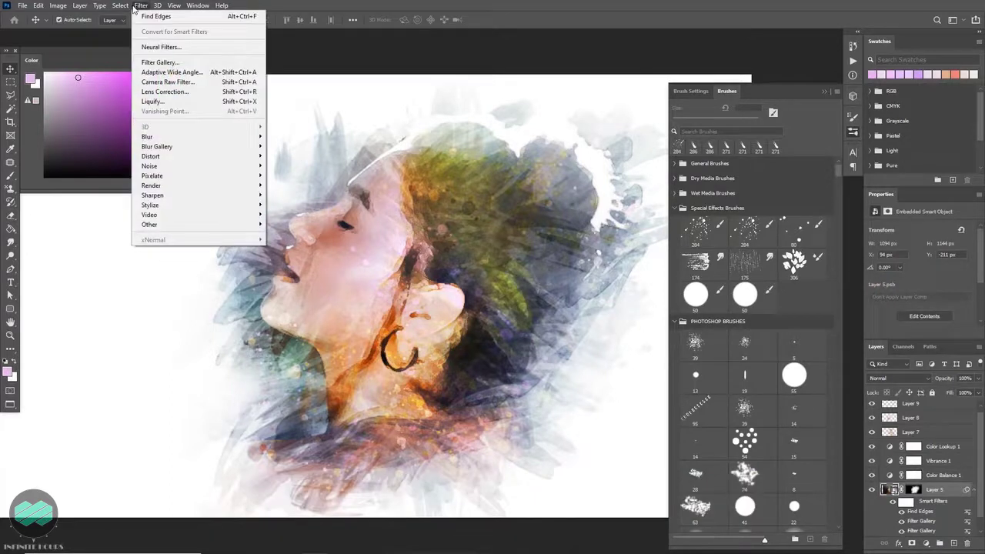
pyautogui.click(199, 83)
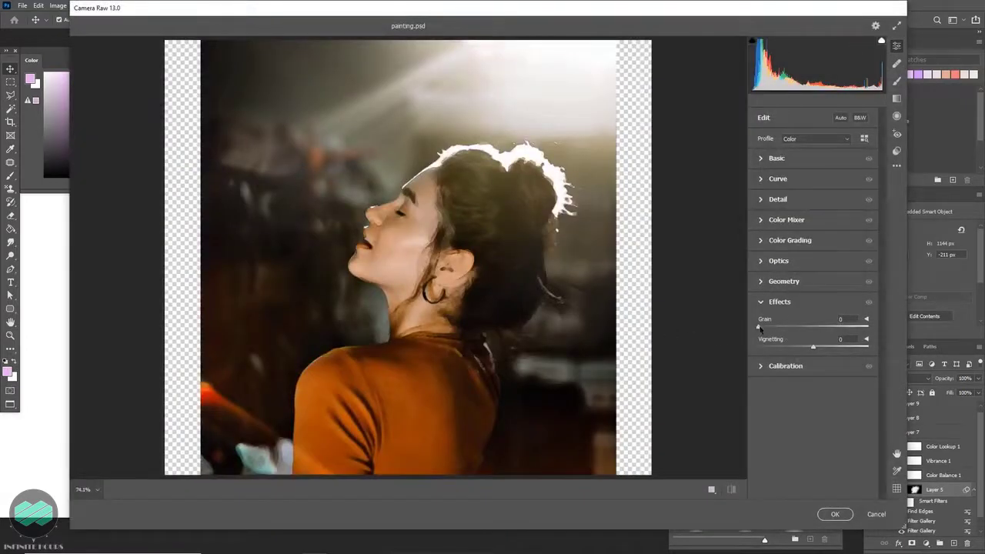
pyautogui.click(424, 218)
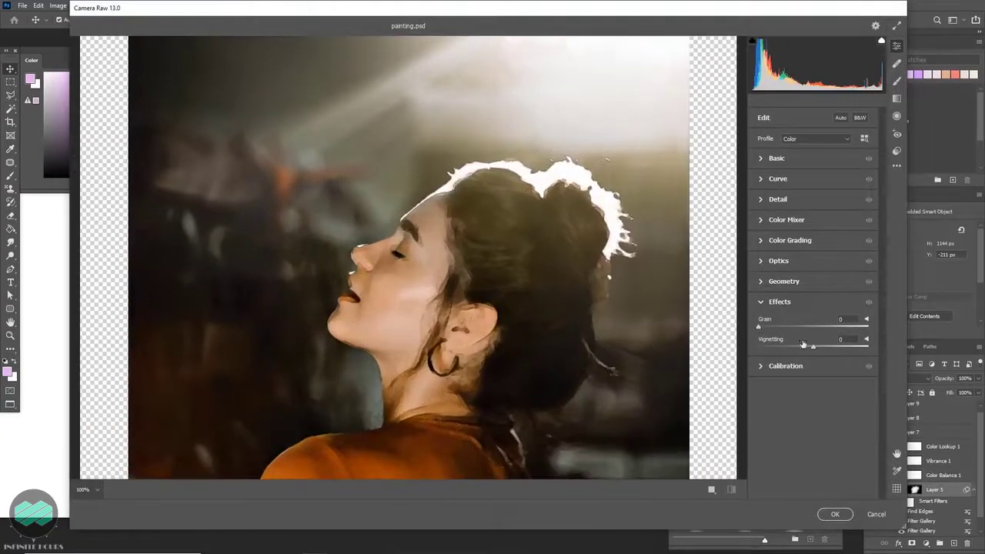
pyautogui.moveTo(769, 331); pyautogui.dragTo(773, 330)
# Set clarity to +32 and exposure to +0.25 in Camera Raw and apply the filter
pyautogui.click(760, 158)
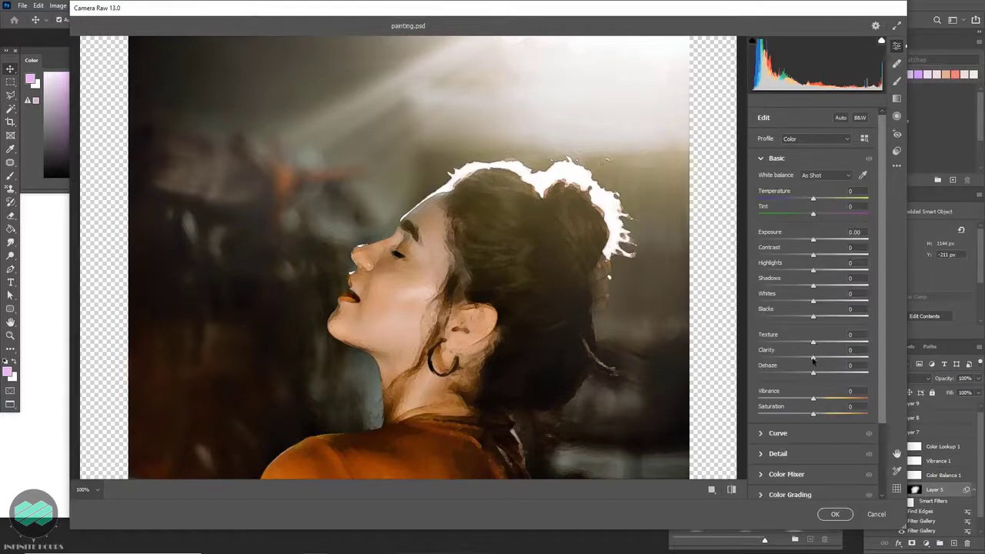
pyautogui.moveTo(813, 361); pyautogui.dragTo(830, 358)
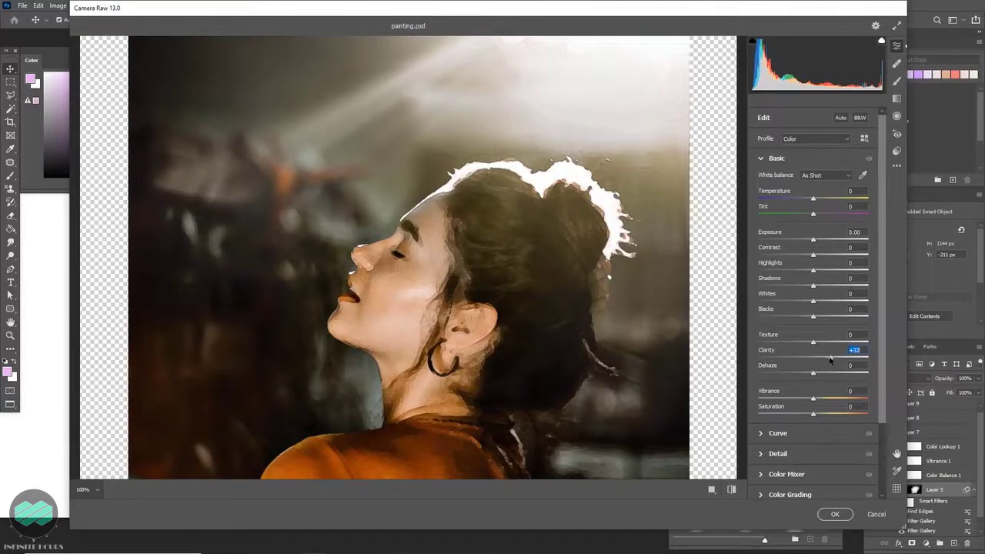
pyautogui.moveTo(814, 240); pyautogui.dragTo(816, 240)
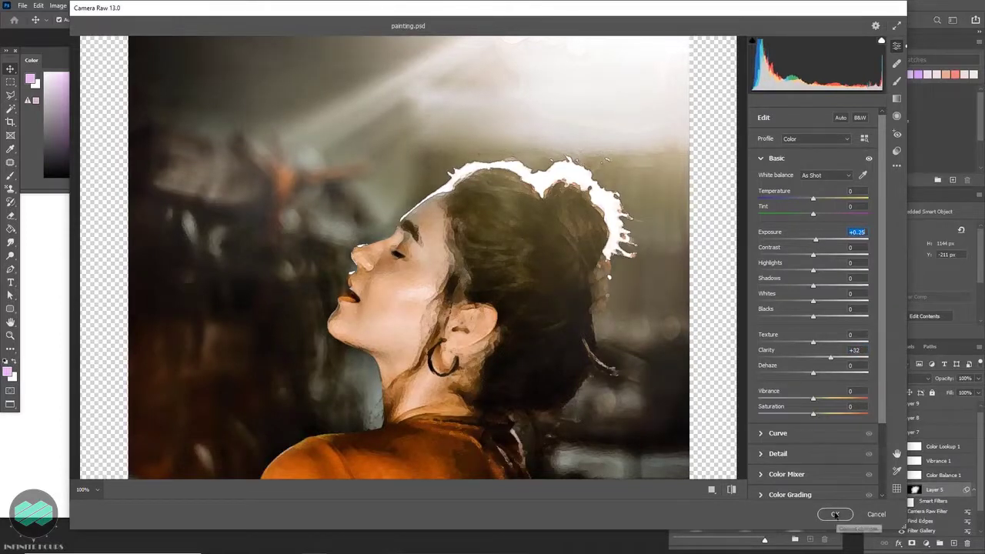
pyautogui.click(834, 513)
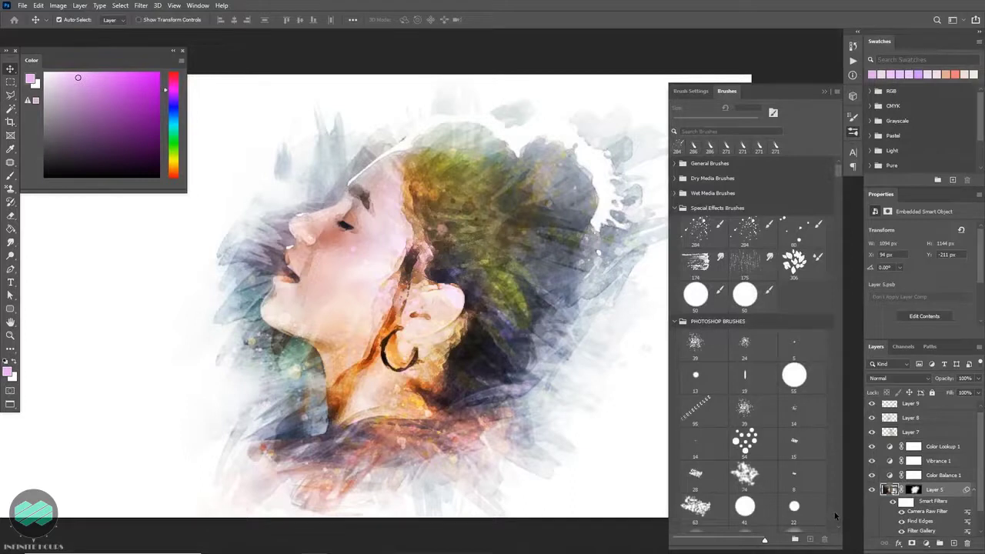
# Set the Color Balance 1 midtones to cyan-red -30, magenta-green -3 and yellow-blue +51
pyautogui.click(913, 476)
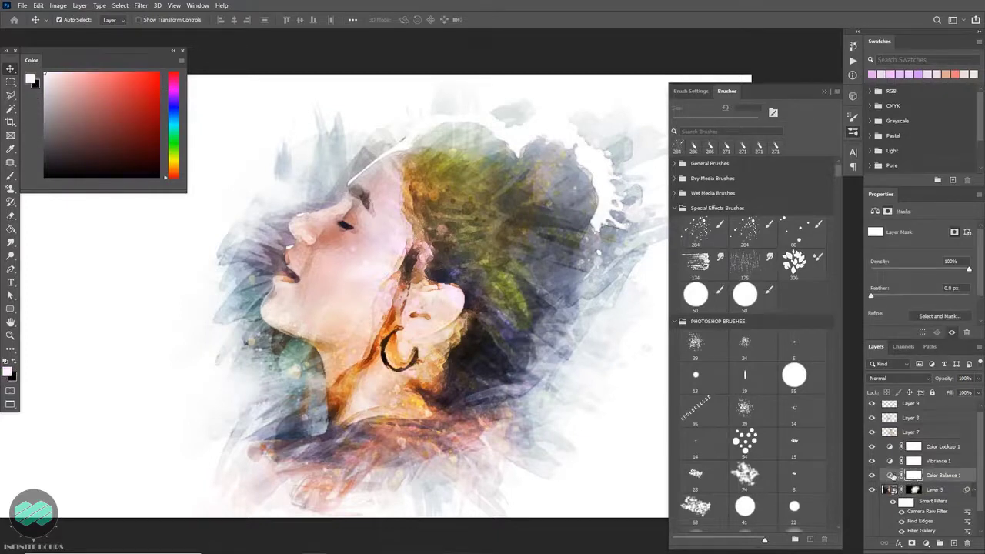
pyautogui.click(890, 475)
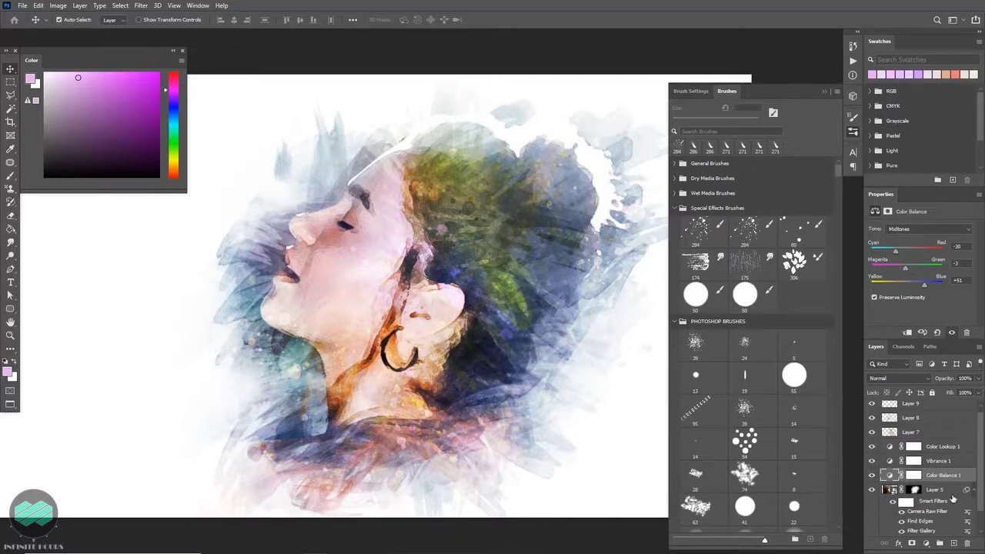
# Check the Color Lookup 1 settings, and set Vibrance 1 to vibrance -18 and saturation +37
pyautogui.click(896, 448)
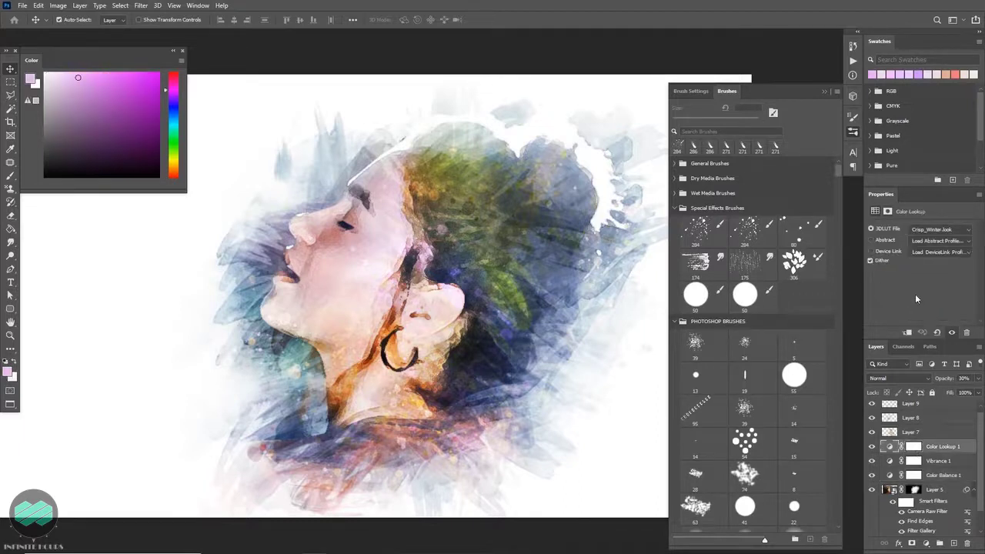
pyautogui.click(890, 463)
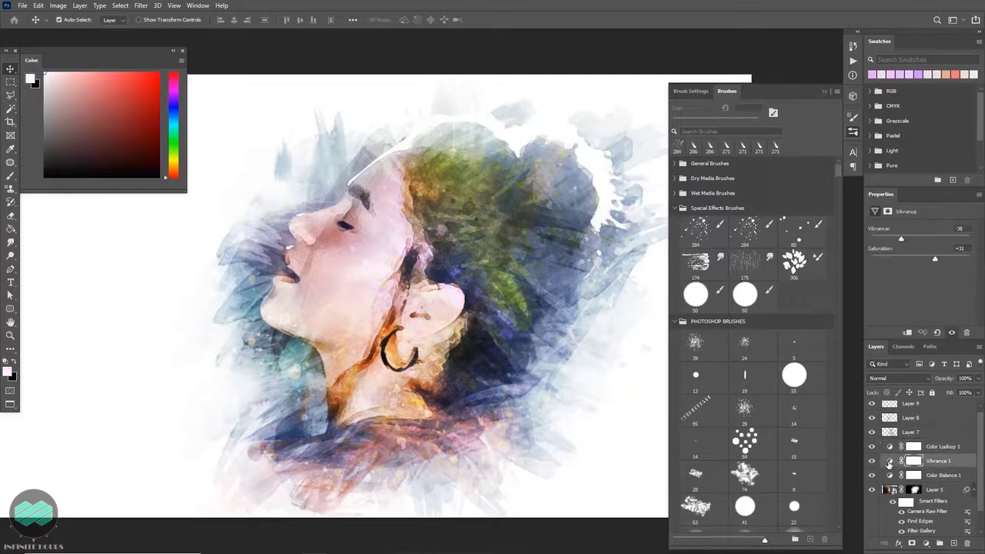
pyautogui.moveTo(902, 239); pyautogui.dragTo(916, 248)
# Collapse the brush library and the color picker to show the whole painting unobstructed
pyautogui.click(824, 91)
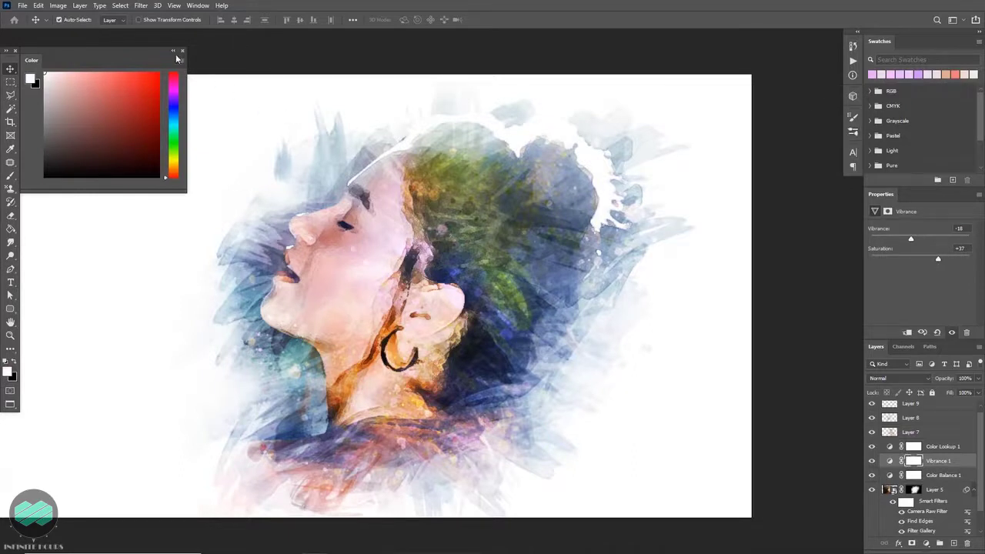
pyautogui.click(174, 50)
pyautogui.moveTo(734, 274); pyautogui.dragTo(794, 270)
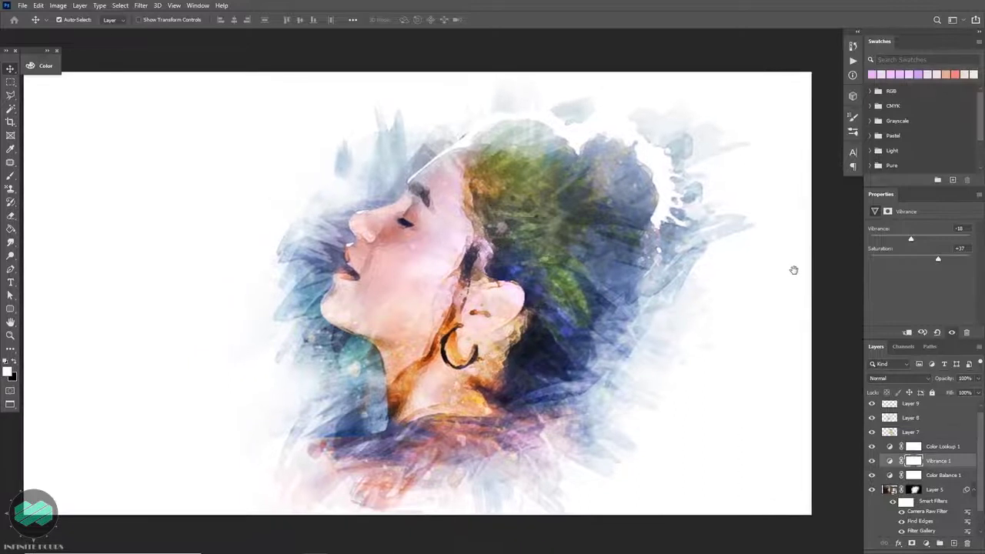